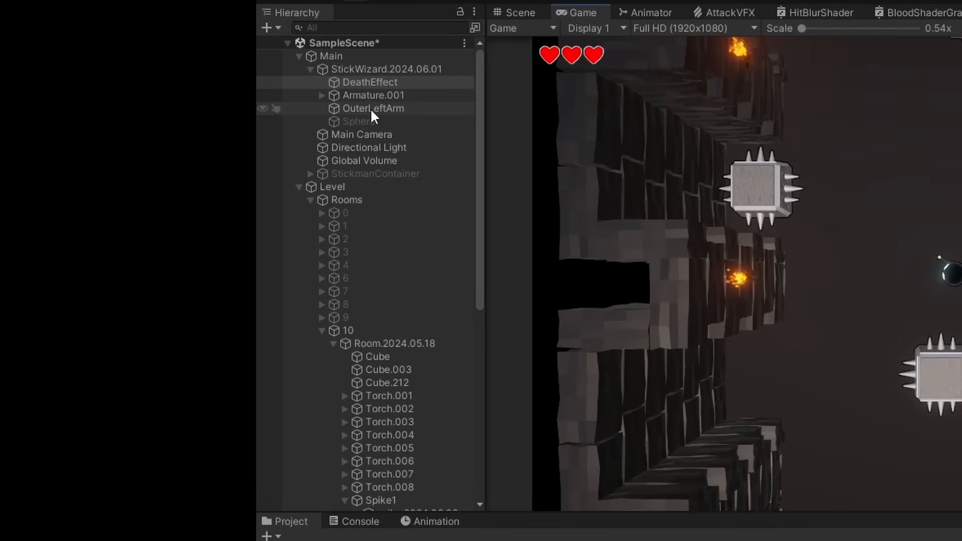
# Step: Examine the child bones and meshes of StickWizard.2024.06.01 in the scene hierarchy, and move the wizard in the running game
pyautogui.click(361, 83)
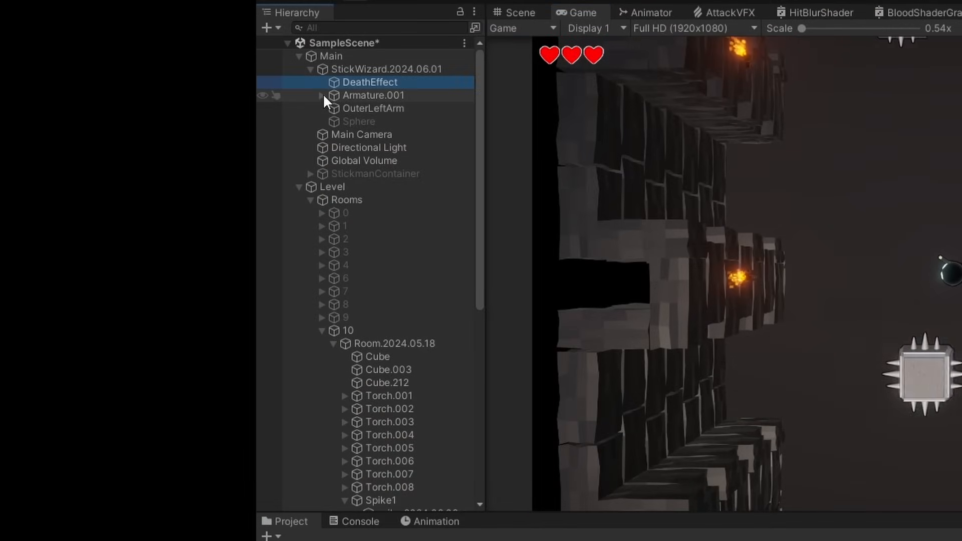
pyautogui.click(322, 95)
pyautogui.click(386, 134)
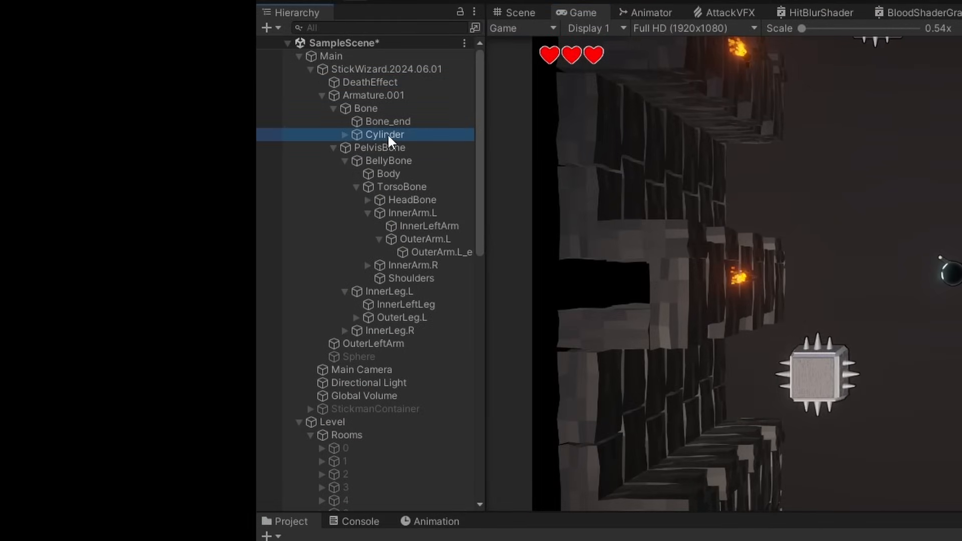
pyautogui.click(395, 173)
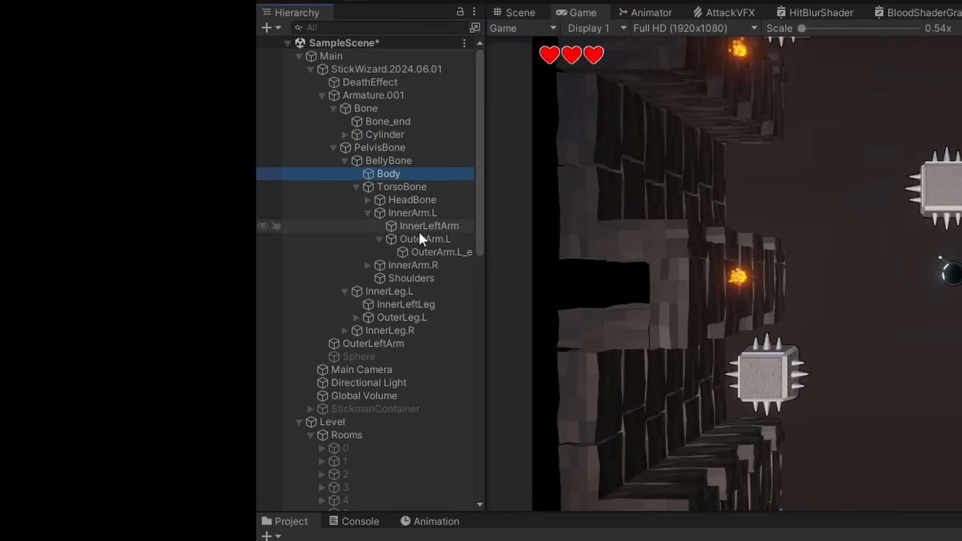
pyautogui.click(311, 69)
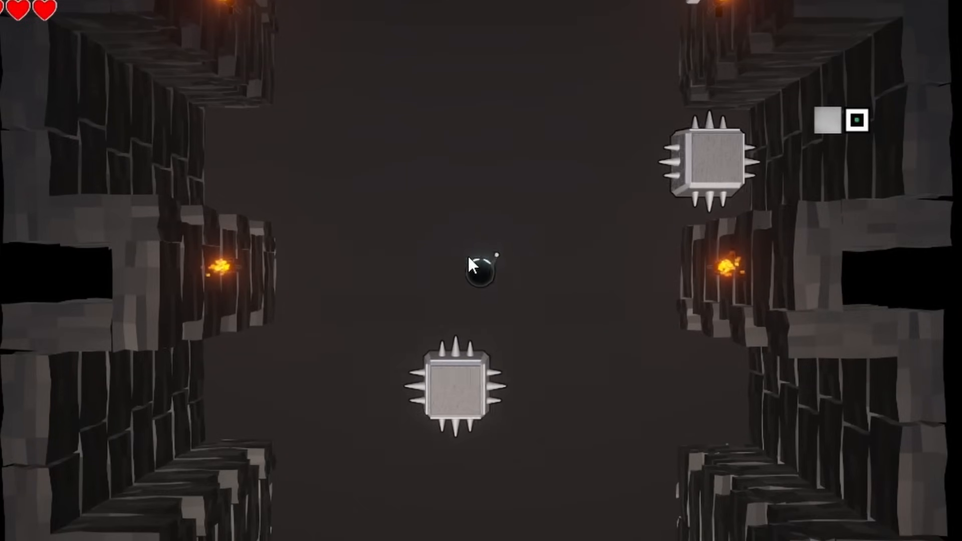
pyautogui.press('w')
pyautogui.press('w')
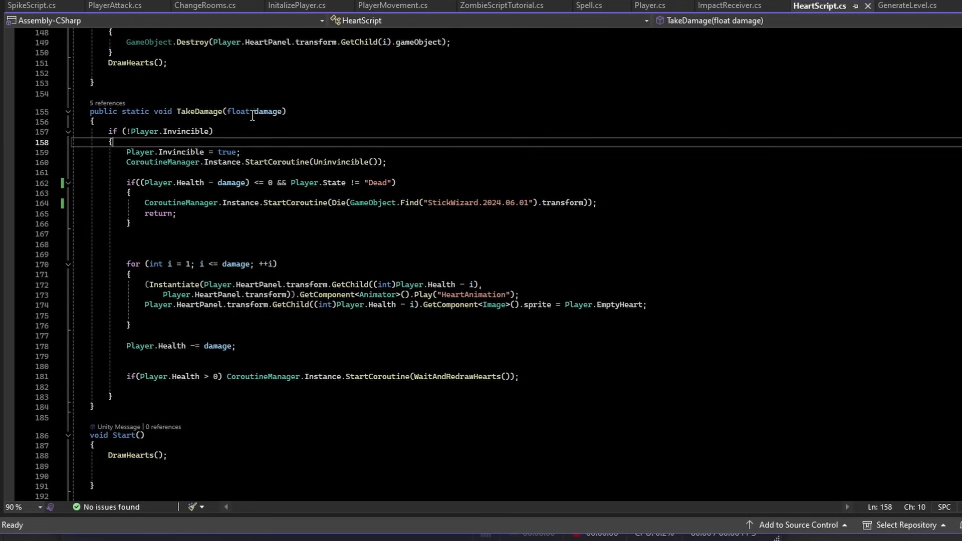
# Step: In Visual Studio, examine the TakeDamage method in HeartScript.cs and its call in the OnCollisionEnter handler of SpikeScript.cs
pyautogui.click(187, 116)
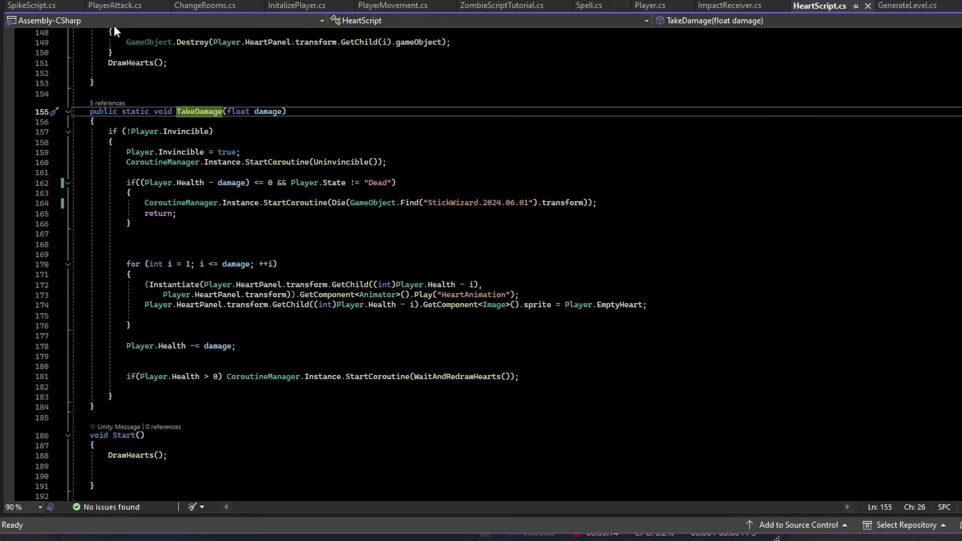
pyautogui.click(71, 6)
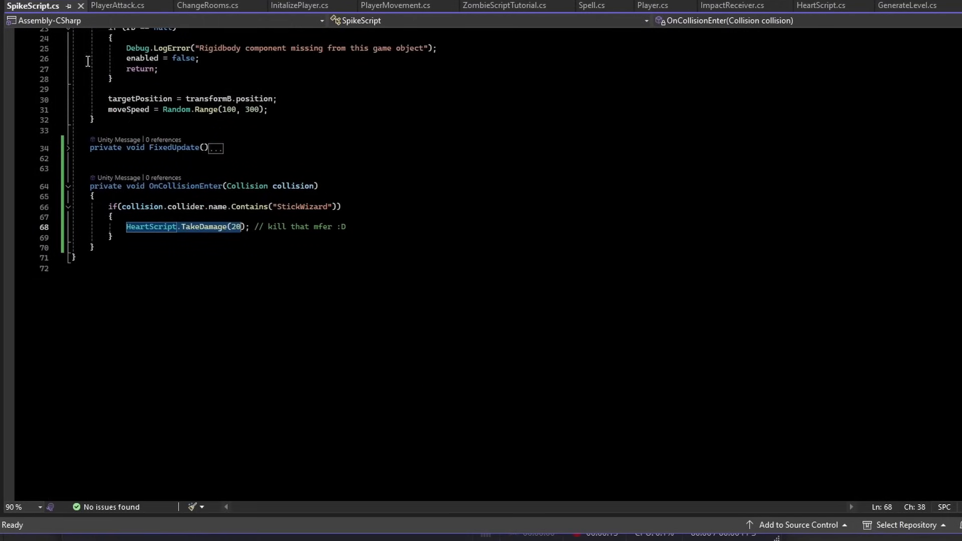
pyautogui.doubleClick(177, 184)
pyautogui.doubleClick(305, 206)
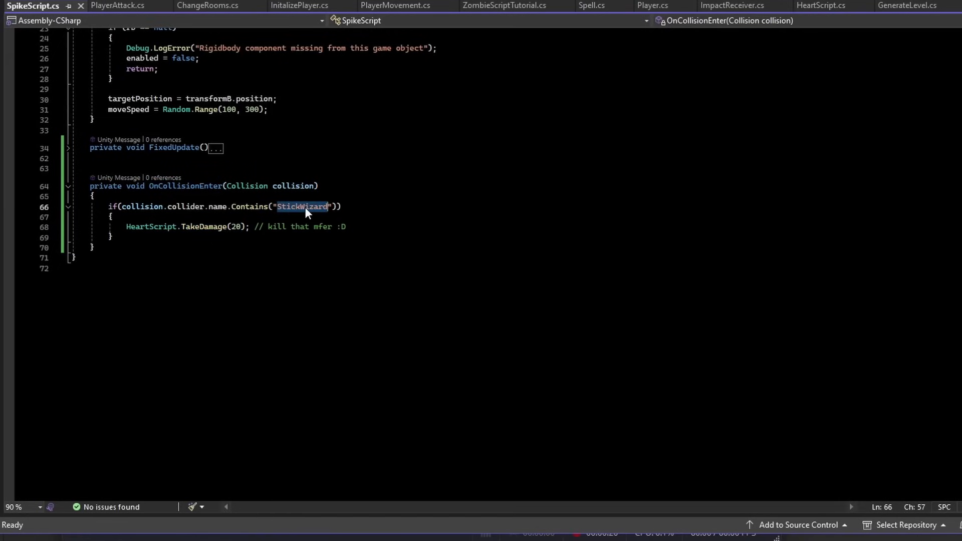
pyautogui.click(153, 227)
pyautogui.doubleClick(153, 227)
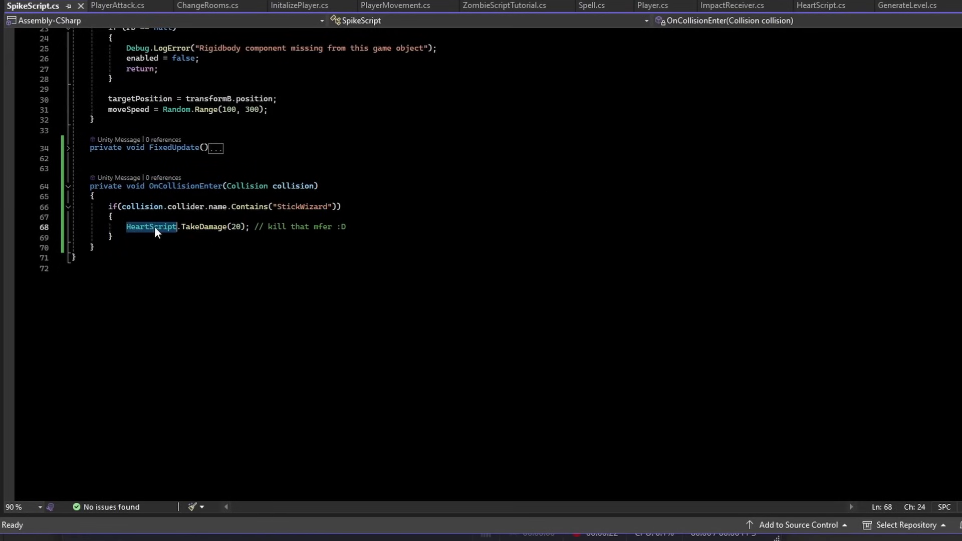
pyautogui.doubleClick(204, 226)
pyautogui.doubleClick(238, 227)
pyautogui.doubleClick(236, 227)
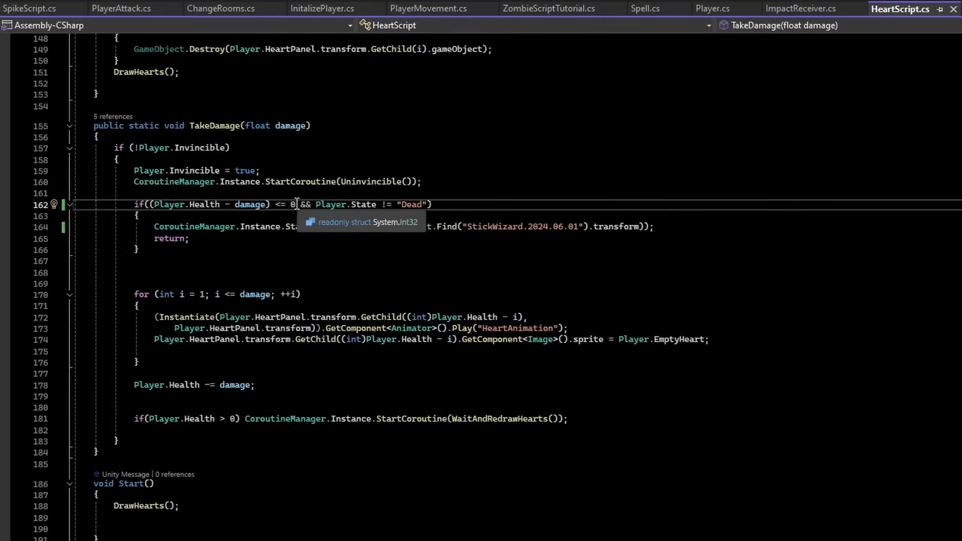
# Step: Examine the death condition in HeartScript's TakeDamage method and the StartCoroutine call inside it
pyautogui.click(294, 205)
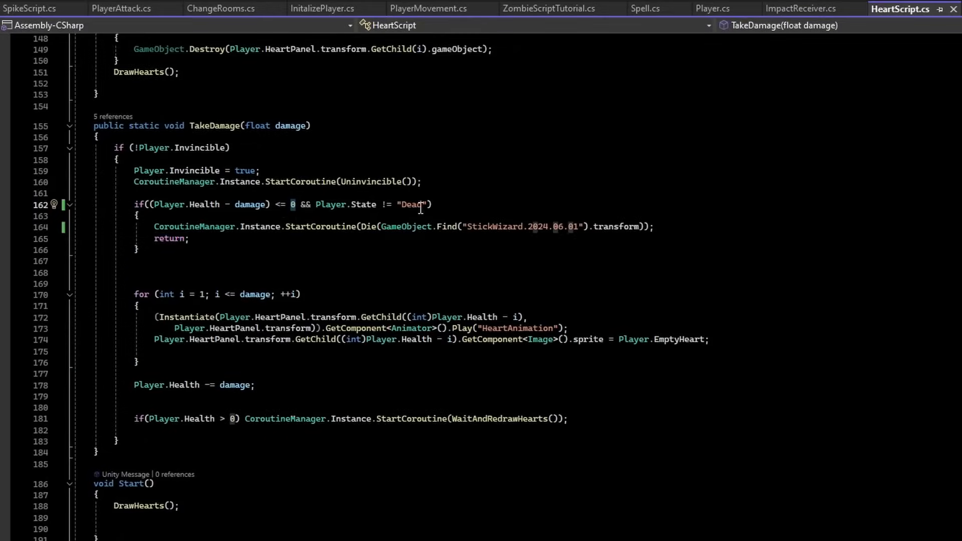
pyautogui.moveTo(427, 204); pyautogui.dragTo(396, 206)
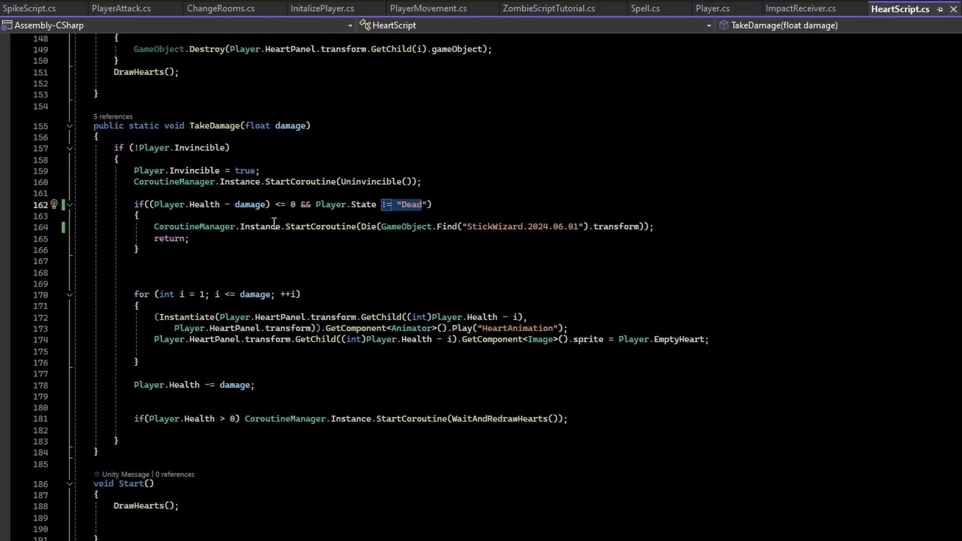
pyautogui.moveTo(286, 226); pyautogui.dragTo(356, 222)
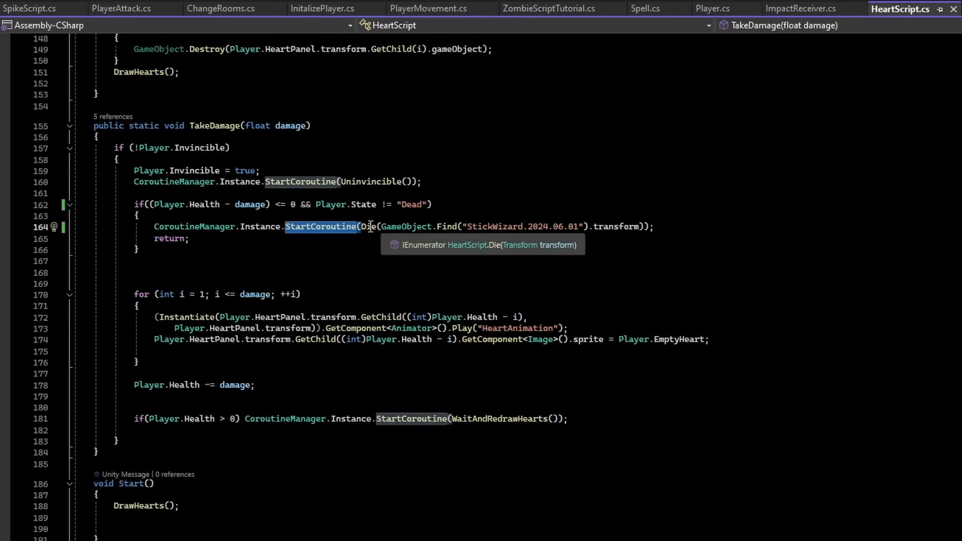
pyautogui.click(367, 226)
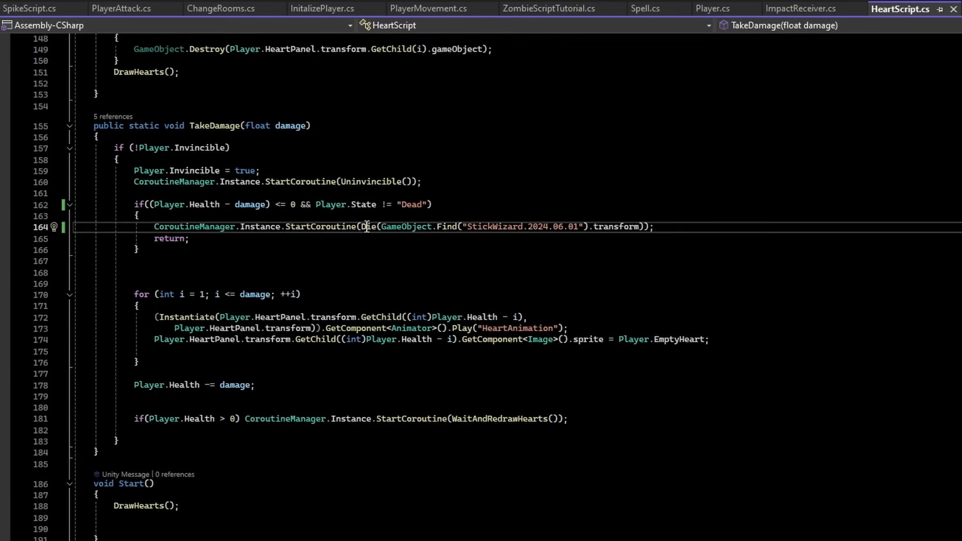
pyautogui.doubleClick(216, 226)
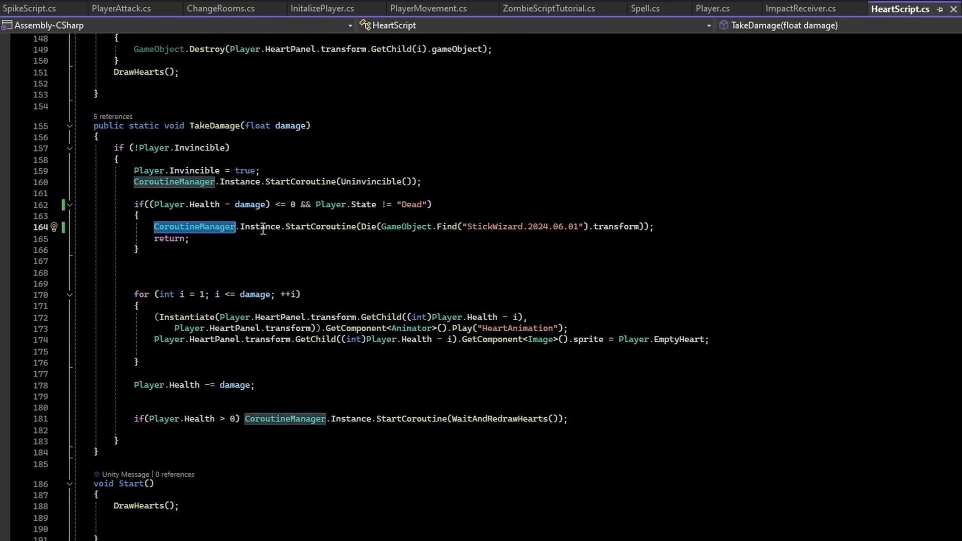
pyautogui.scroll(1, 256, 227)
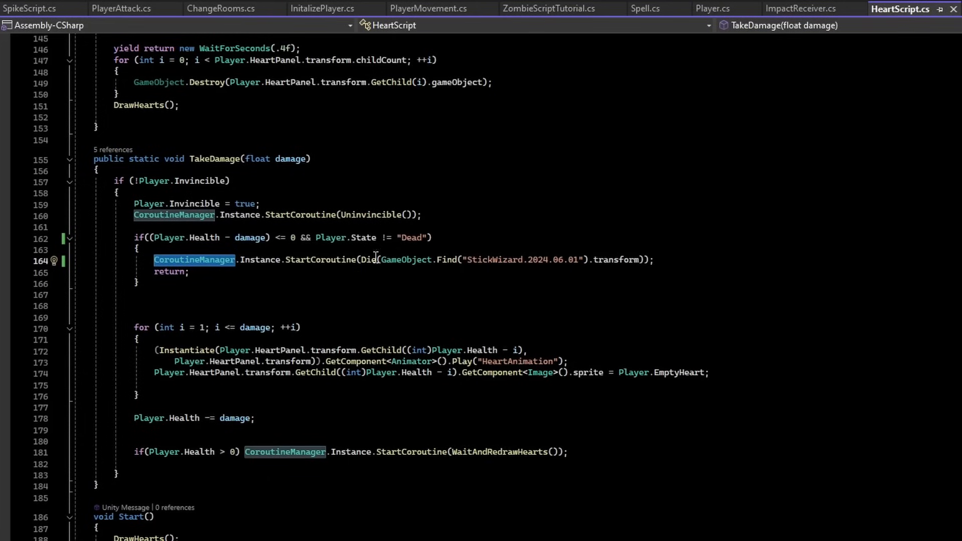
pyautogui.click(237, 260)
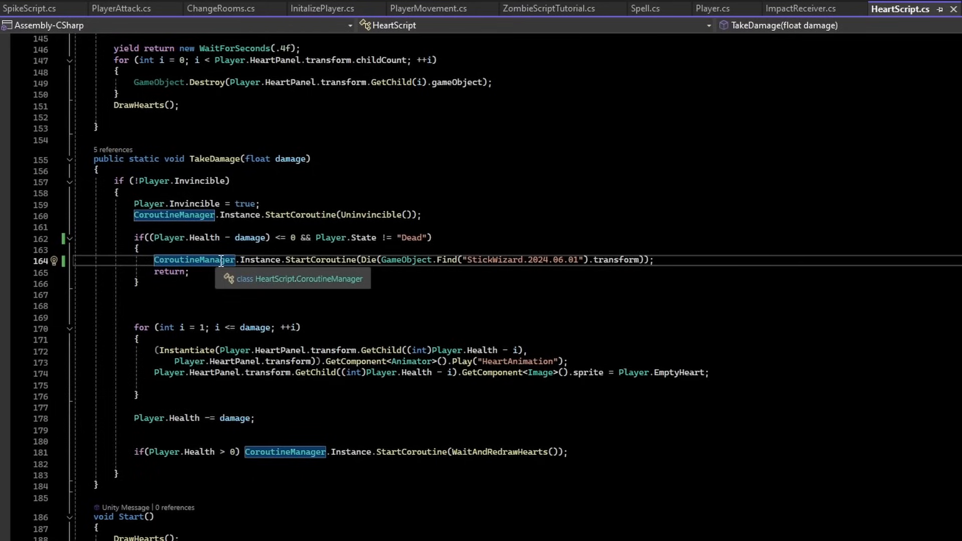
# Step: Go to the definition of the CoroutineManager class and examine its Instance property and the creation of its GameObject
pyautogui.doubleClick(222, 258)
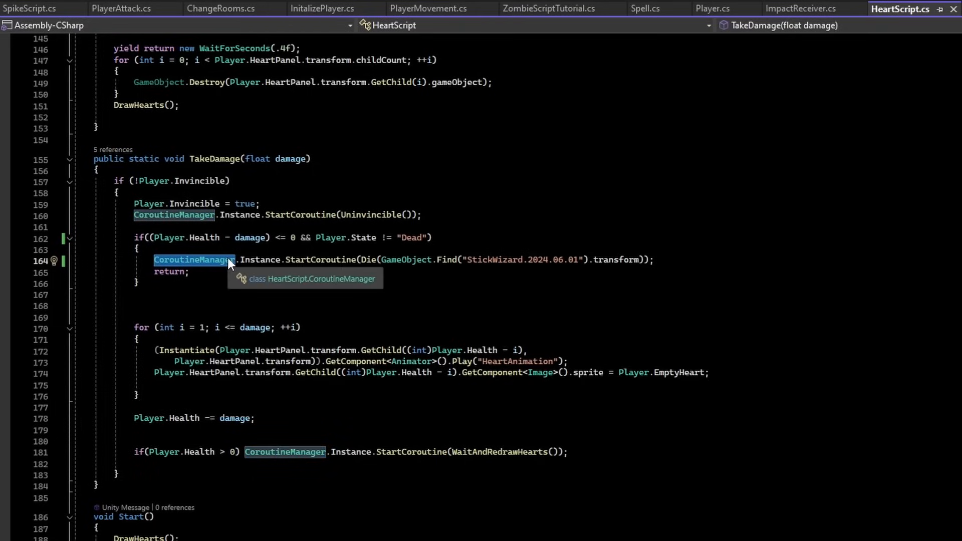
pyautogui.press('F12')
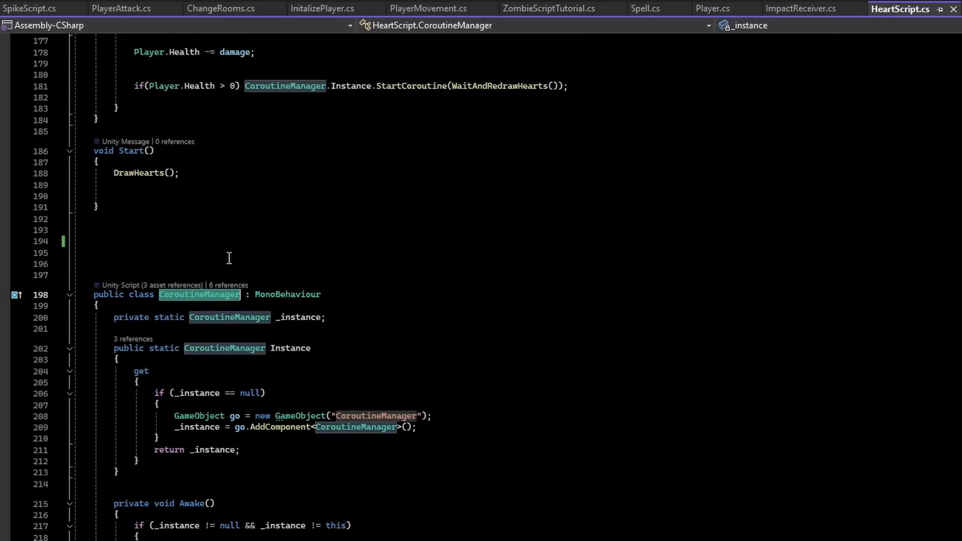
pyautogui.click(349, 246)
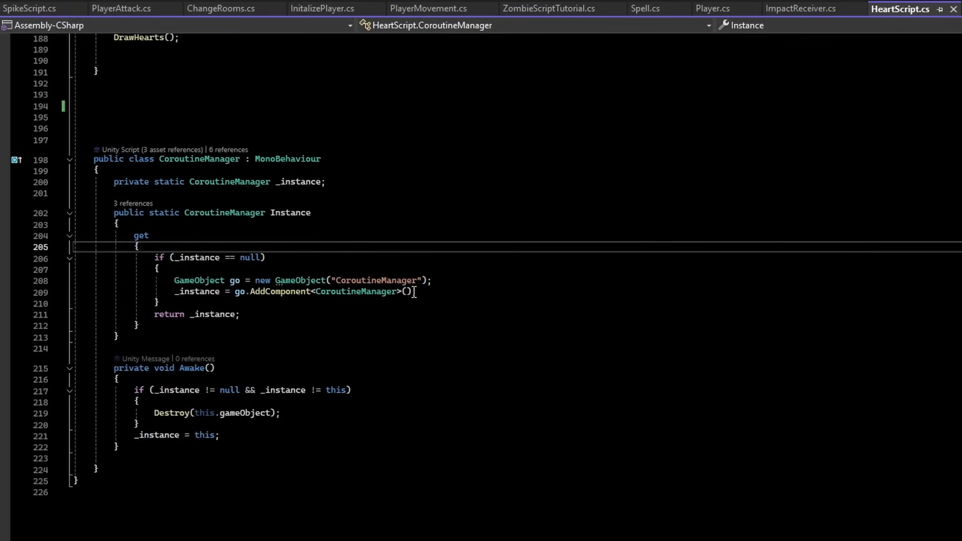
pyautogui.moveTo(88, 149); pyautogui.dragTo(325, 447)
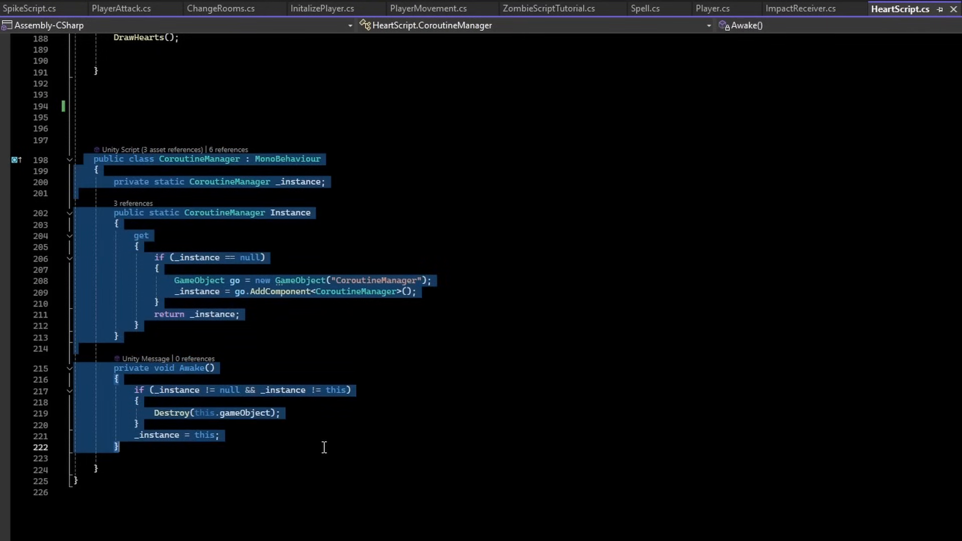
pyautogui.click(245, 338)
pyautogui.click(230, 182)
pyautogui.moveTo(80, 195); pyautogui.dragTo(445, 428)
pyautogui.click(427, 337)
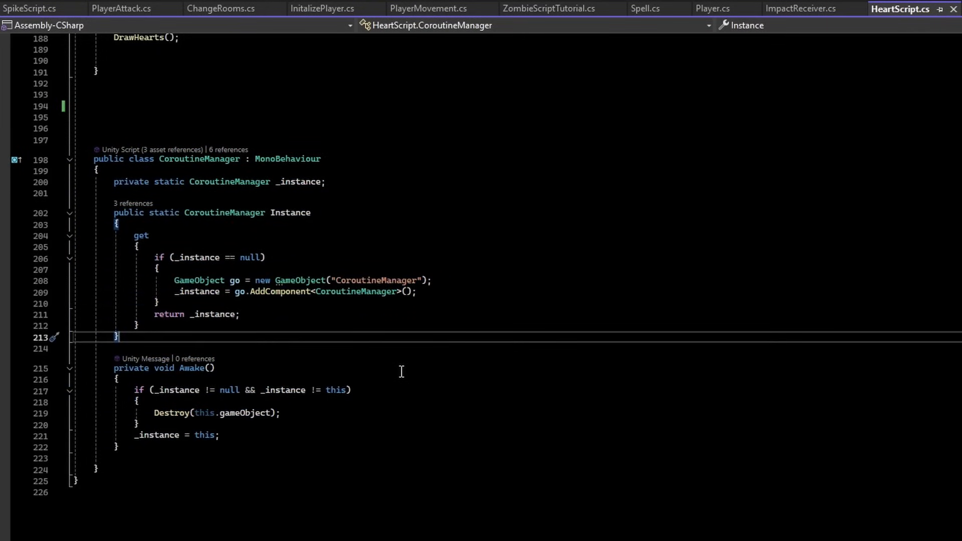
pyautogui.doubleClick(381, 280)
pyautogui.moveTo(192, 286); pyautogui.dragTo(171, 281)
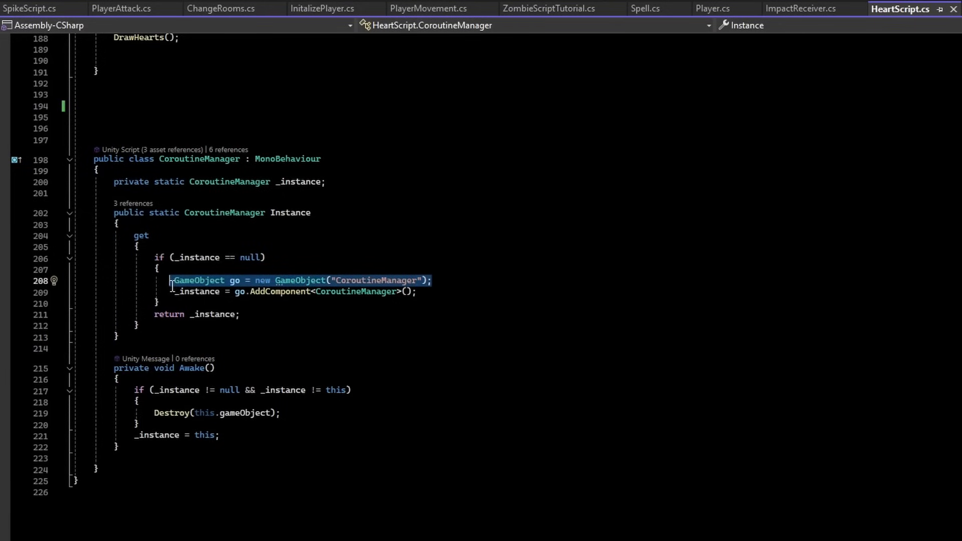
# Step: Return to the TakeDamage method and examine the Die coroutine call and the transform passed to it
pyautogui.scroll(13, 538, 264)
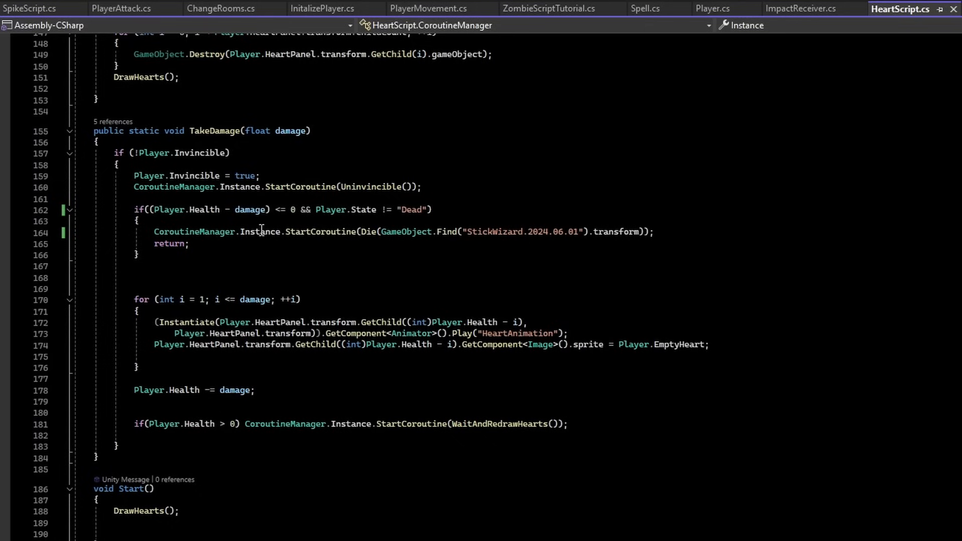
pyautogui.doubleClick(194, 232)
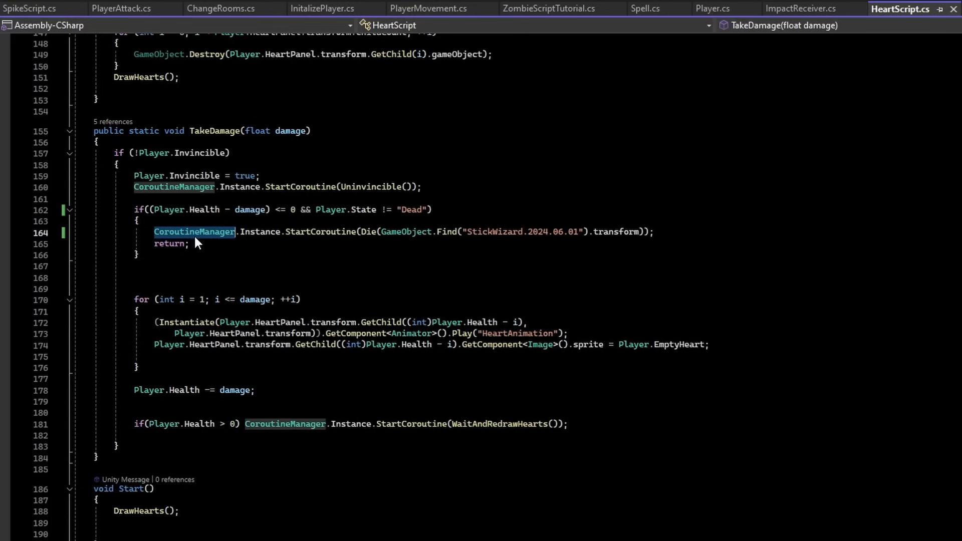
pyautogui.keyDown('shift'); pyautogui.click(284, 232); pyautogui.keyUp('shift')
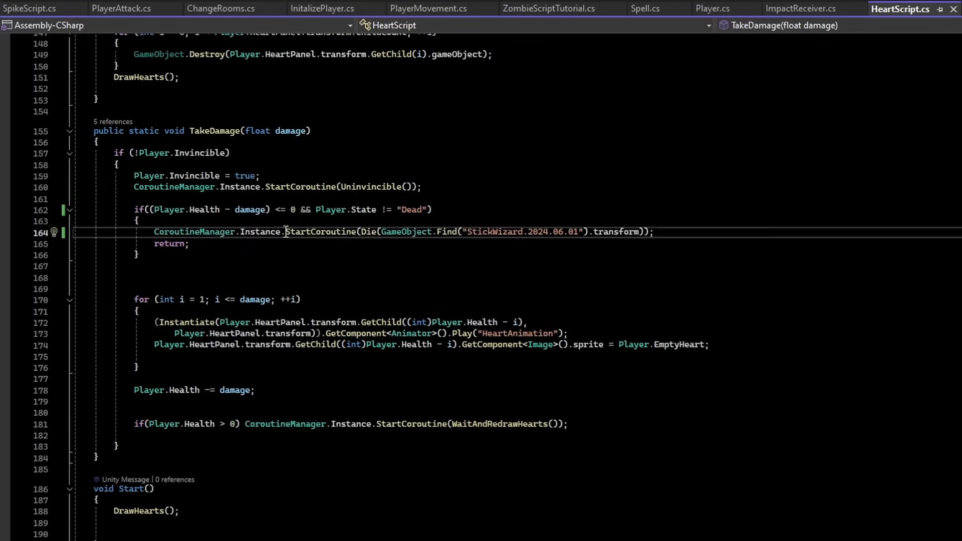
pyautogui.click(346, 232)
pyautogui.doubleClick(369, 232)
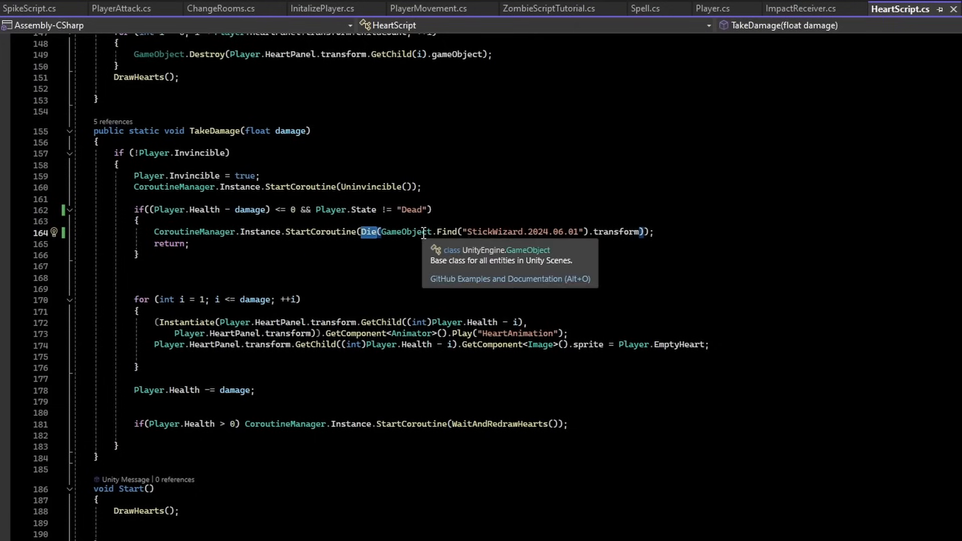
pyautogui.moveTo(462, 232); pyautogui.dragTo(580, 235)
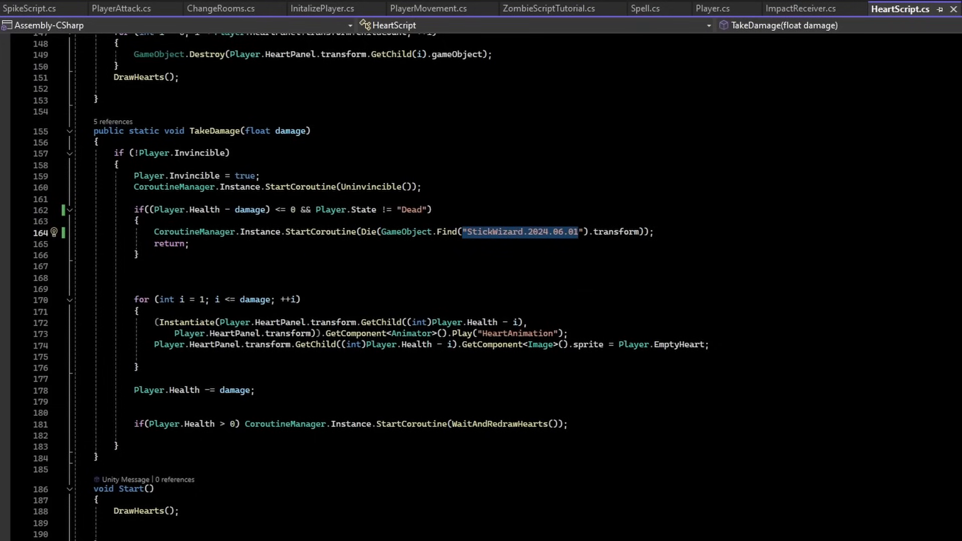
pyautogui.scroll(1, 601, 236)
pyautogui.moveTo(639, 266); pyautogui.dragTo(382, 268)
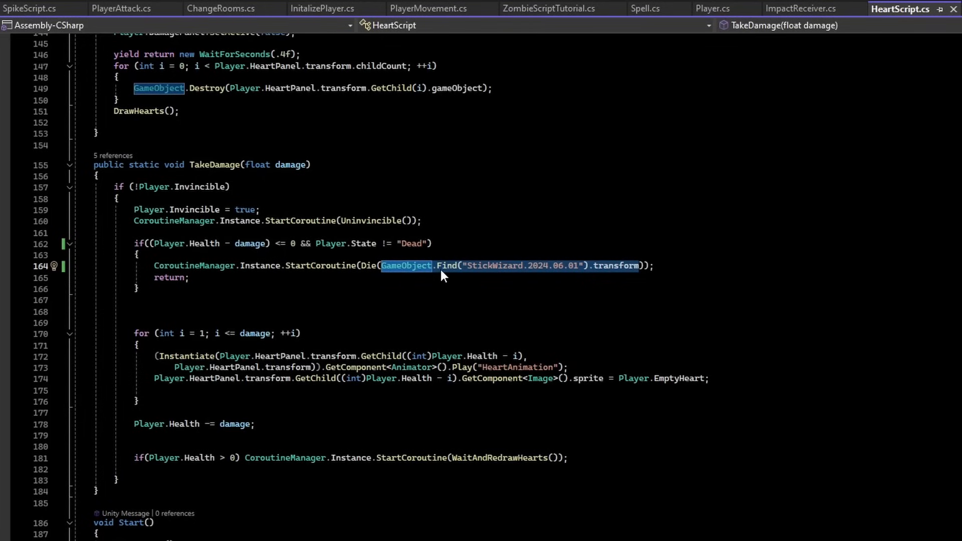
# Step: Review TakeDamage's damage parameter and the object name passed to GameObject.Find, and go to the definition of the Die method
pyautogui.click(294, 165)
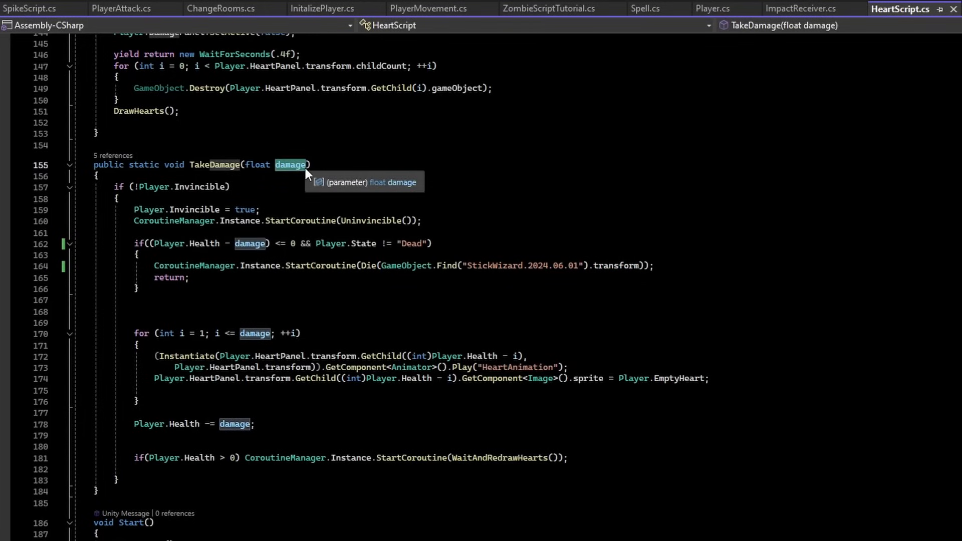
pyautogui.click(228, 165)
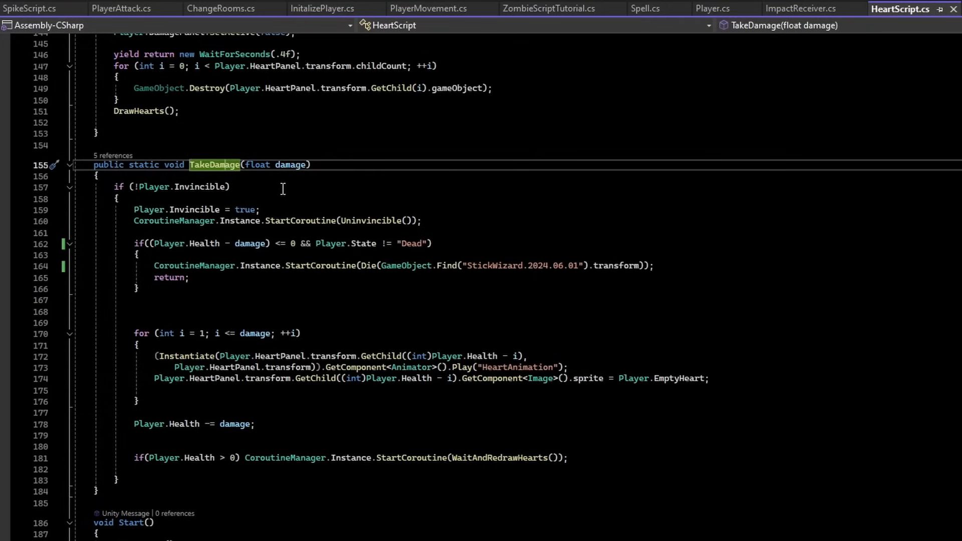
pyautogui.doubleClick(507, 264)
pyautogui.click(576, 265)
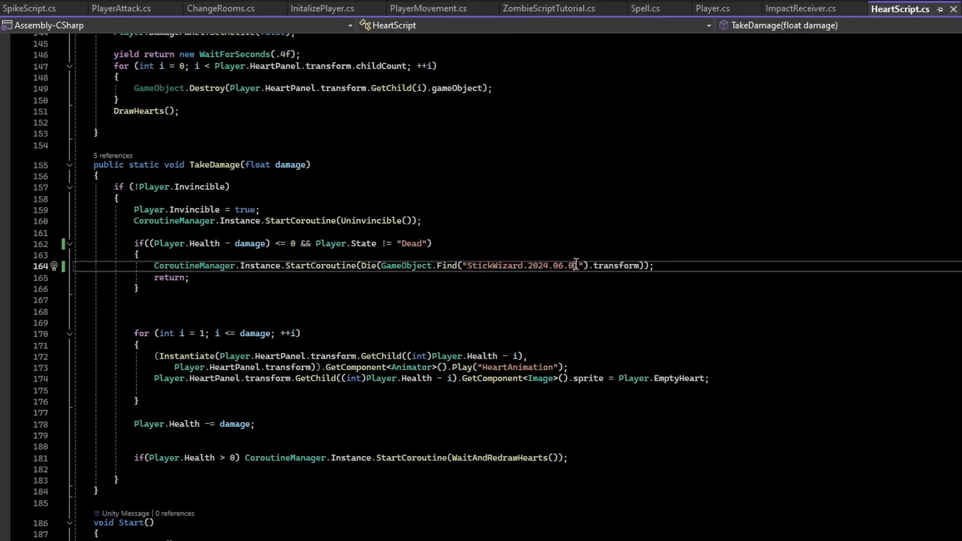
pyautogui.moveTo(578, 265); pyautogui.dragTo(529, 265)
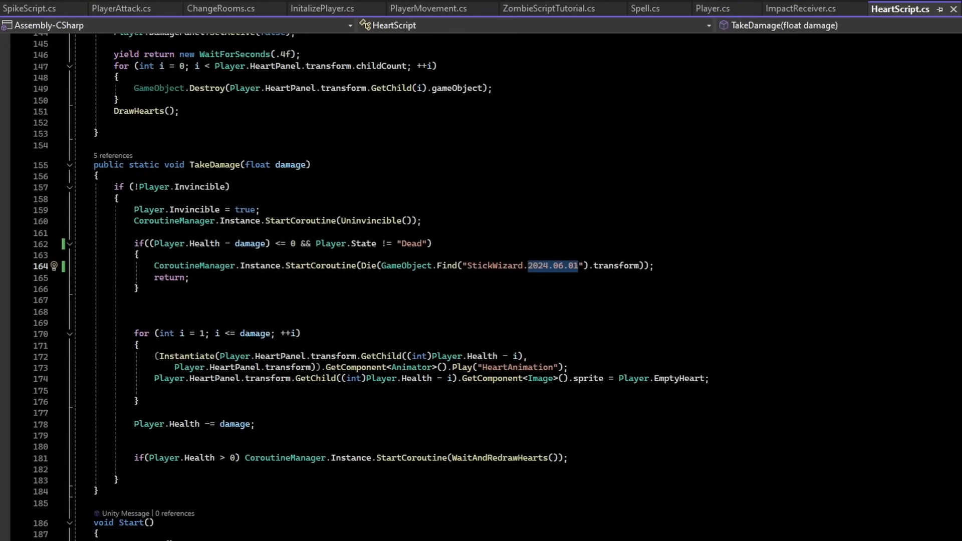
pyautogui.click(523, 265)
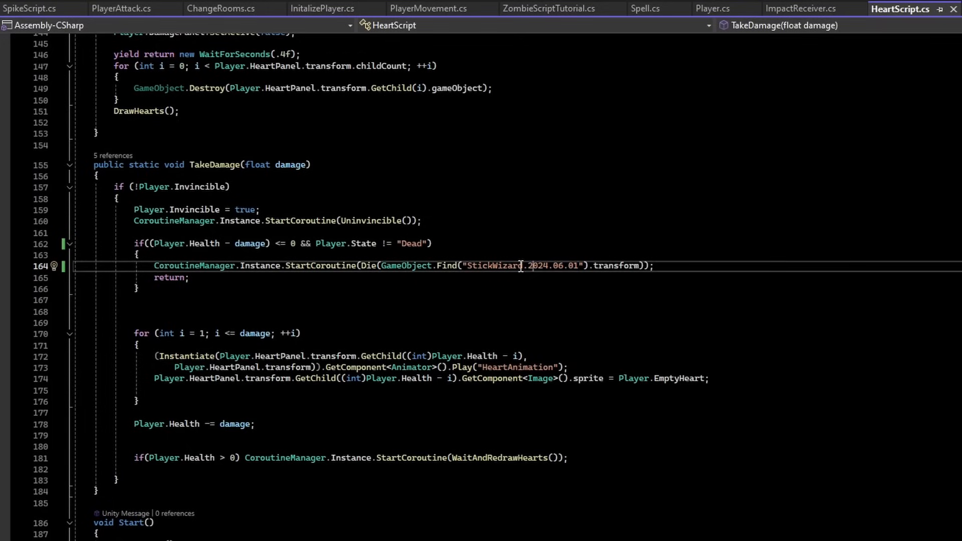
pyautogui.moveTo(578, 266); pyautogui.dragTo(443, 266)
pyautogui.click(370, 266)
pyautogui.press('F12')
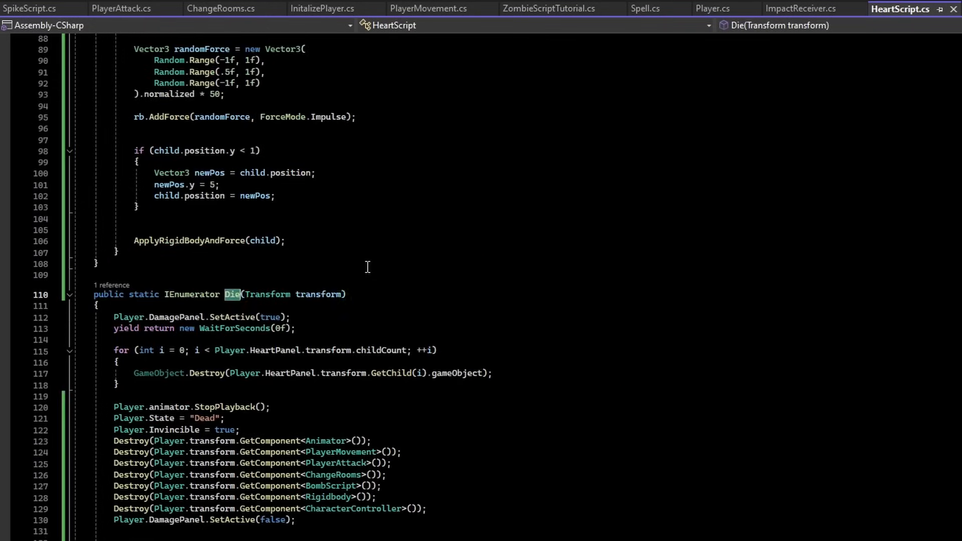
# Step: Examine the Die method's DamagePanel activation and the for loop that destroys the HeartPanel's children
pyautogui.scroll(-3, 368, 301)
pyautogui.click(368, 304)
pyautogui.scroll(-1, 369, 301)
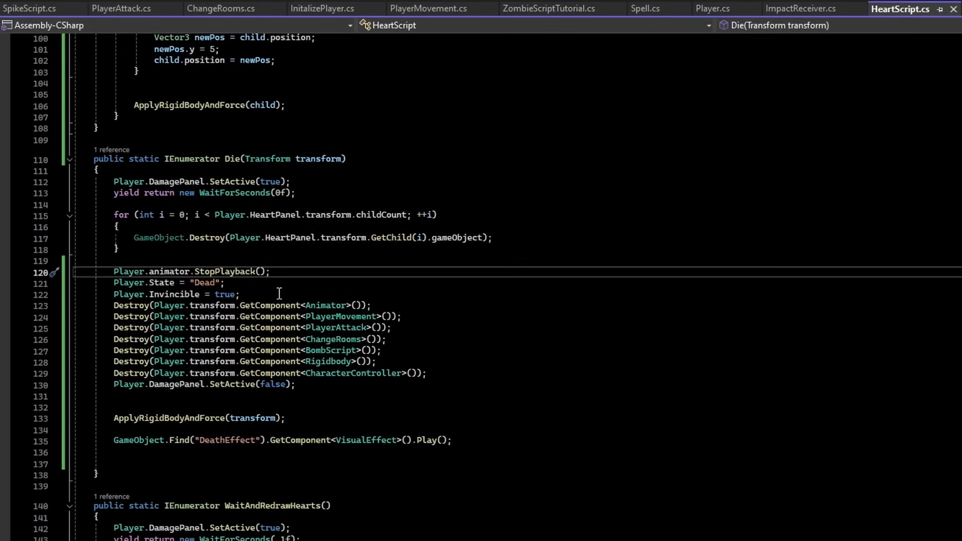
pyautogui.click(293, 182)
pyautogui.moveTo(294, 182); pyautogui.dragTo(114, 182)
pyautogui.click(309, 186)
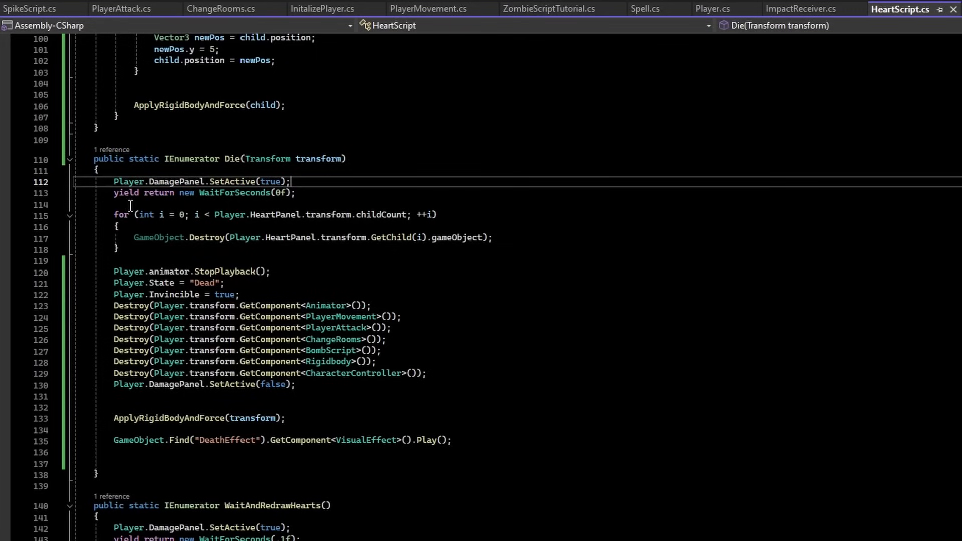
pyautogui.moveTo(131, 251); pyautogui.dragTo(104, 216)
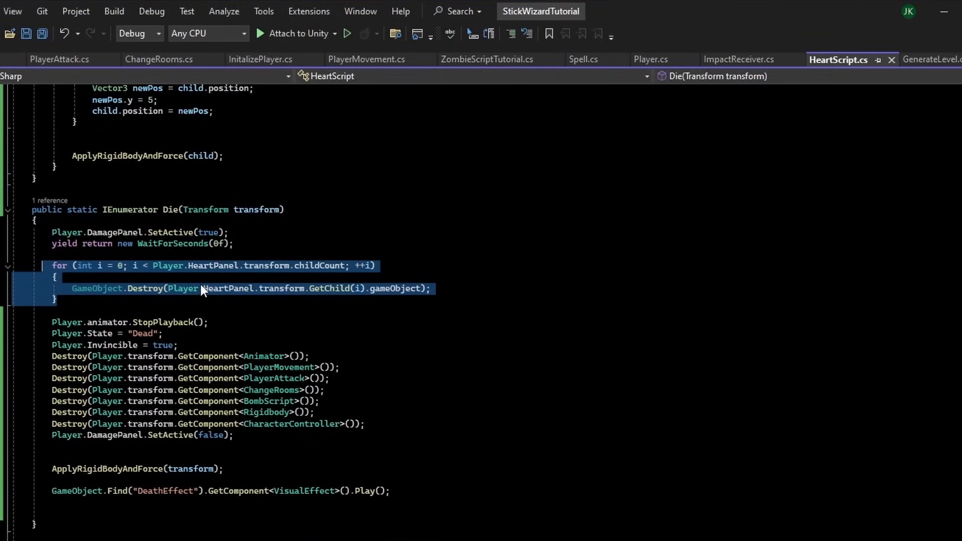
# Step: Examine Die's StopPlayback call, the Dead state and Invincible assignments, and the Destroy calls for the player's components
pyautogui.scroll(-2, 185, 284)
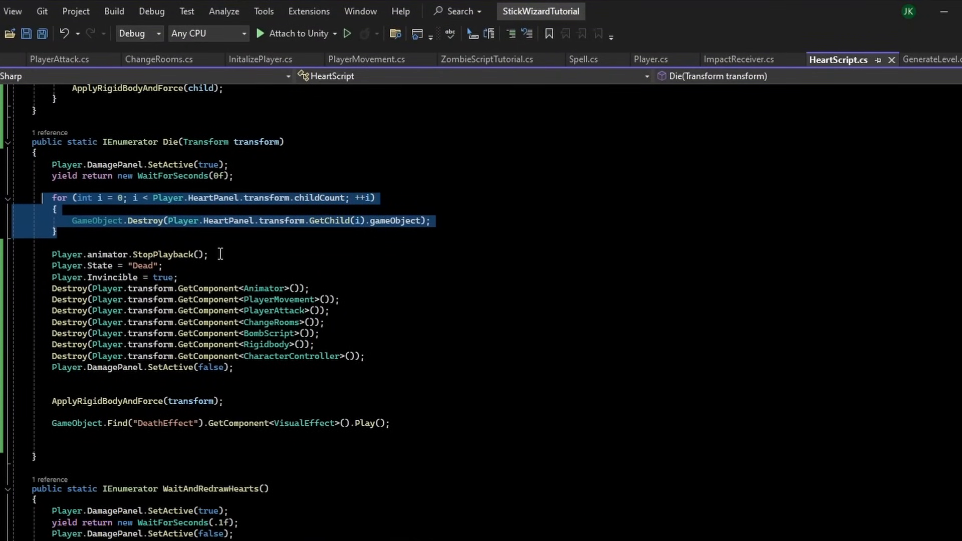
pyautogui.moveTo(208, 254); pyautogui.dragTo(56, 254)
pyautogui.scroll(-1, 164, 249)
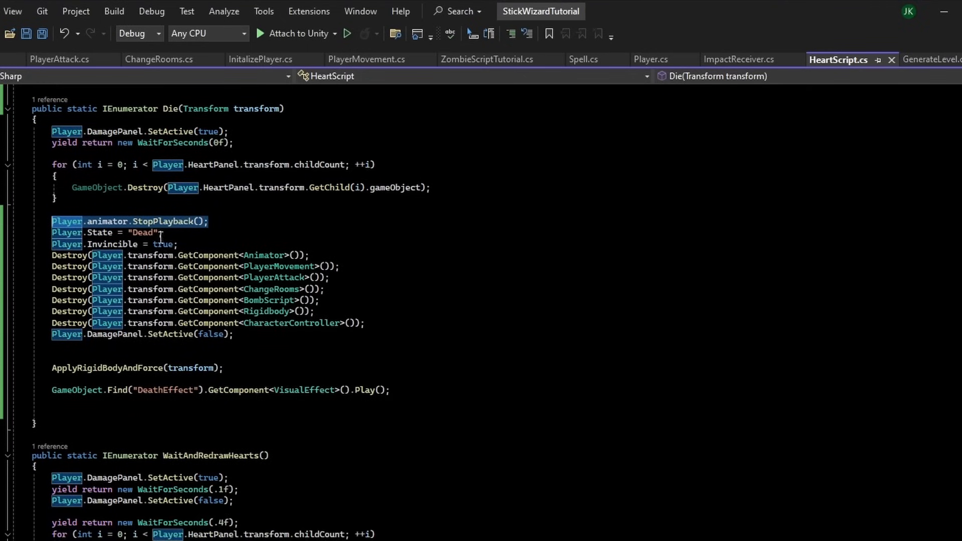
pyautogui.moveTo(178, 244); pyautogui.dragTo(52, 245)
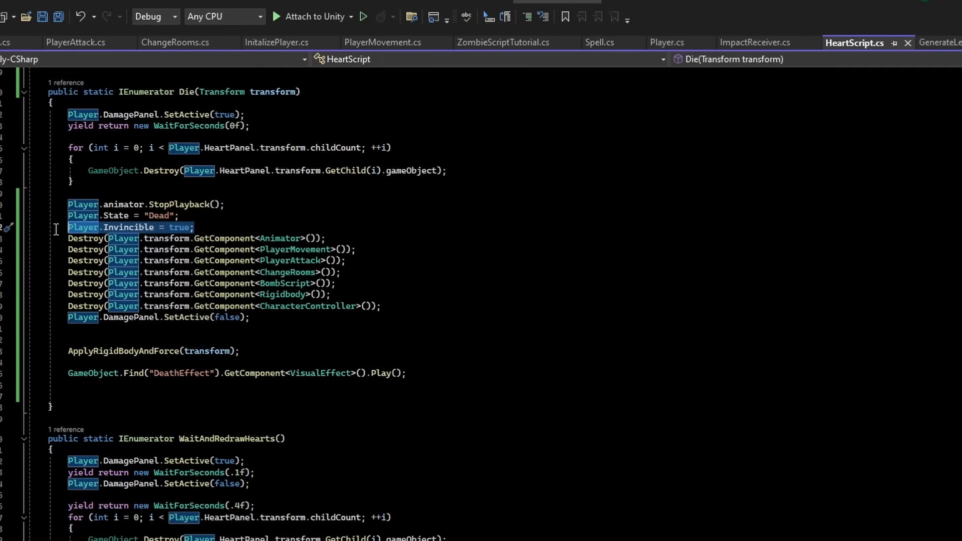
pyautogui.moveTo(69, 238); pyautogui.dragTo(396, 308)
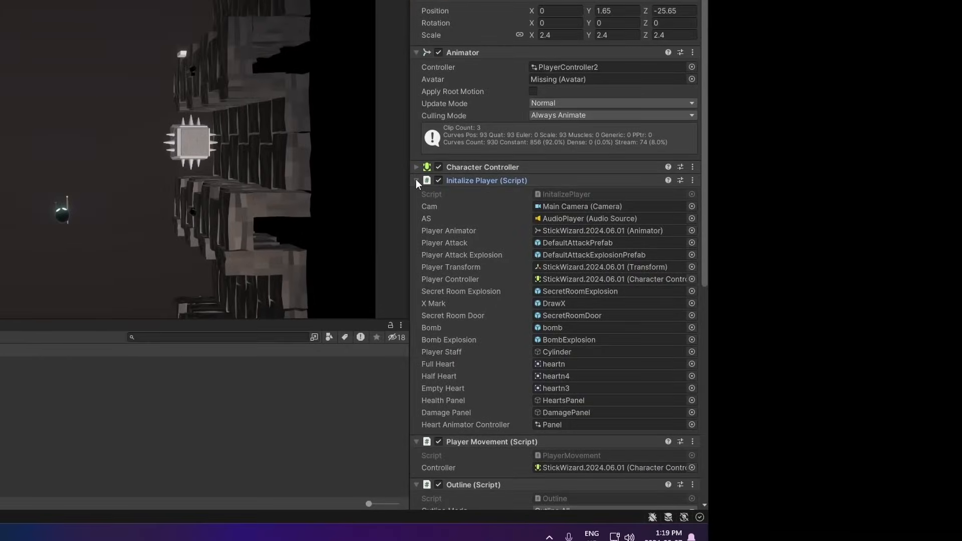
# Step: Switch to Unity and collapse the stick wizard's Initalize Player, Player Movement, Outline, Player Attack and Rigidbody components to review its component list
pyautogui.click(416, 179)
pyautogui.click(417, 194)
pyautogui.click(416, 207)
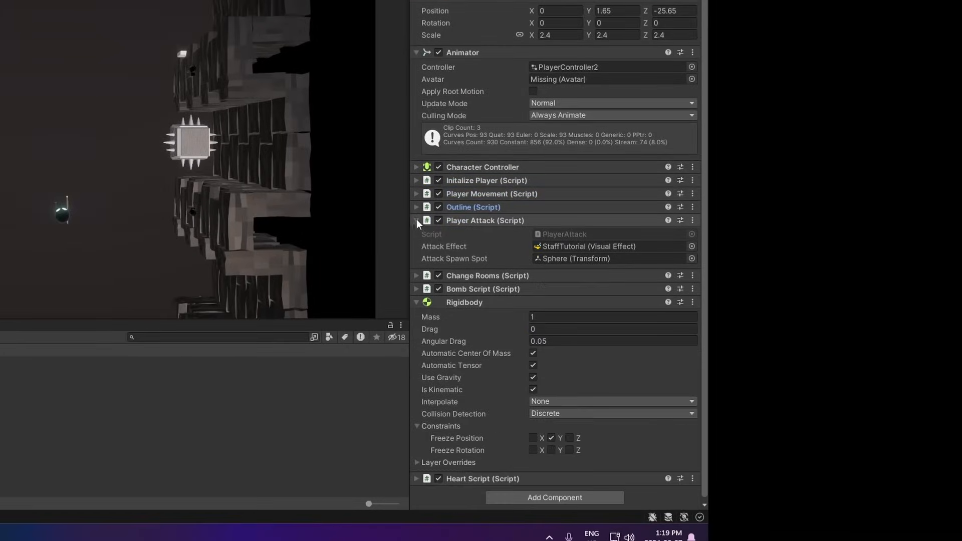
pyautogui.click(416, 220)
pyautogui.click(416, 261)
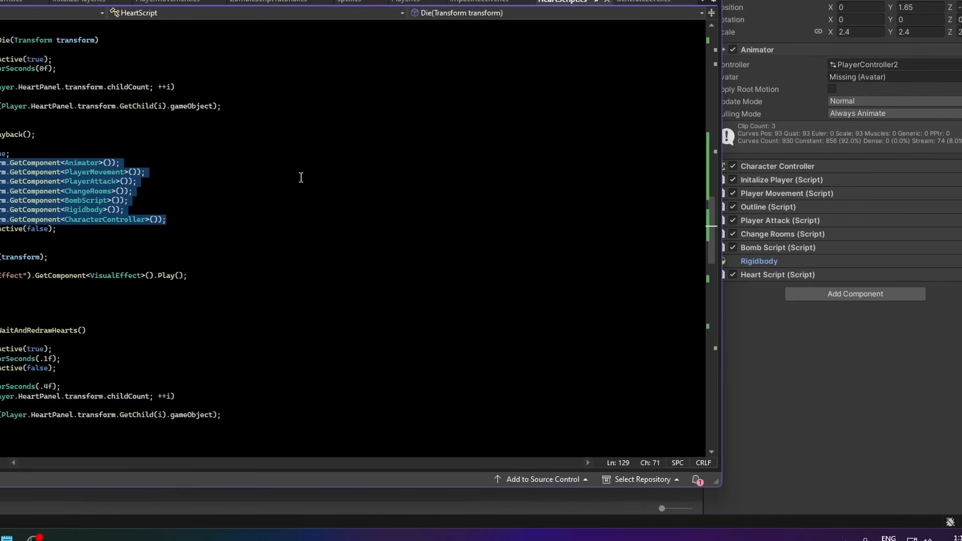
# Step: Return to HeartScript and examine the component Destroy calls and the DamagePanel deactivation in the Die method
pyautogui.click(1, 181)
pyautogui.moveTo(1, 163); pyautogui.dragTo(171, 219)
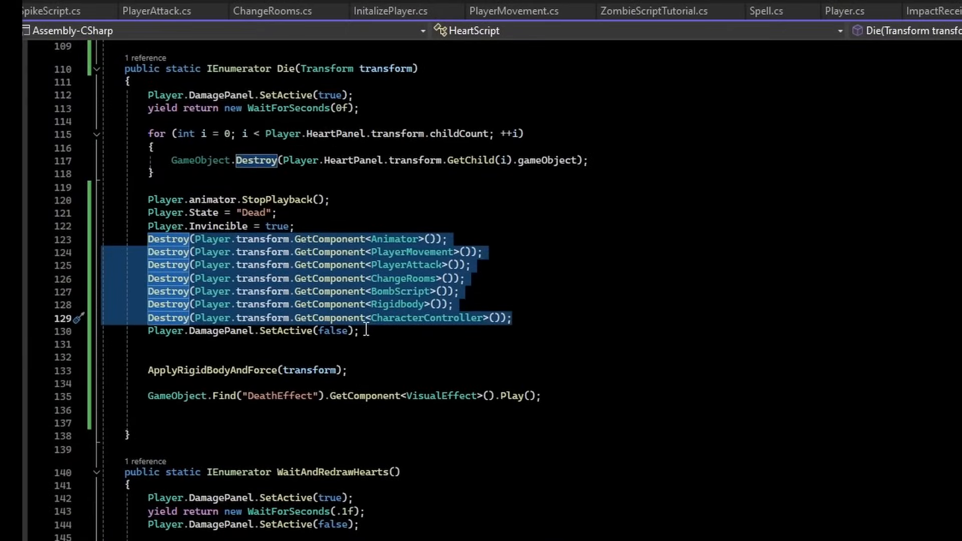
pyautogui.moveTo(366, 329); pyautogui.dragTo(150, 334)
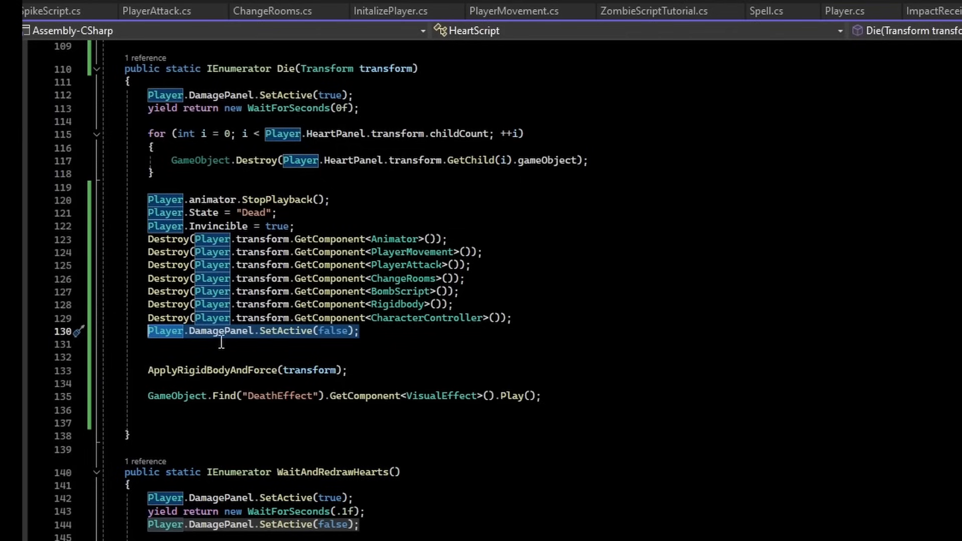
pyautogui.doubleClick(236, 332)
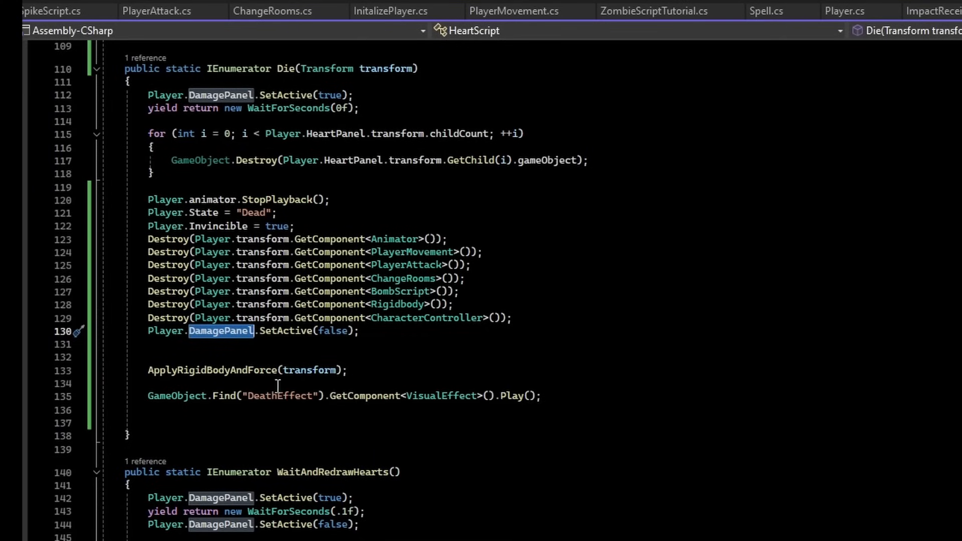
# Step: Examine the ApplyRigidBodyAndForce call in Die and its transform argument, and go to the method's definition
pyautogui.click(222, 371)
pyautogui.scroll(1, 223, 375)
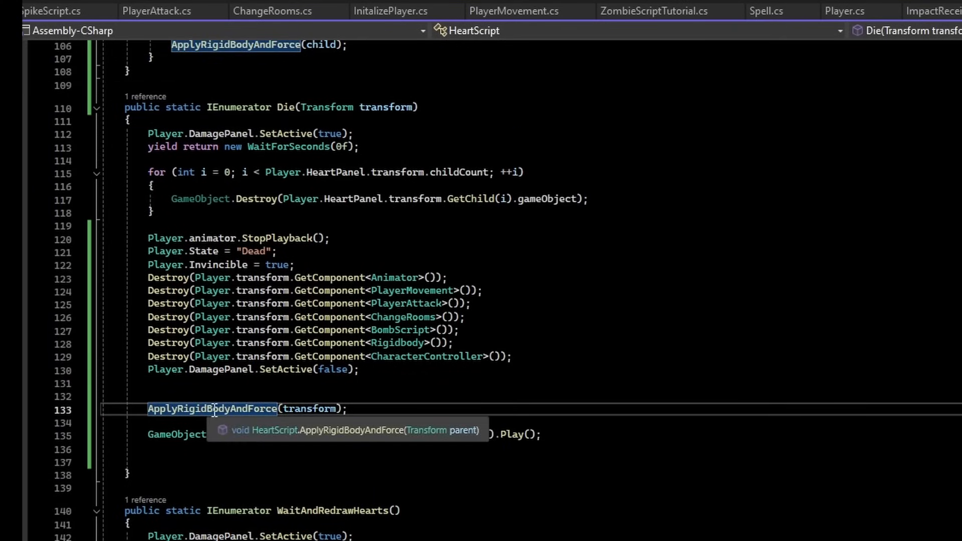
pyautogui.doubleClick(299, 410)
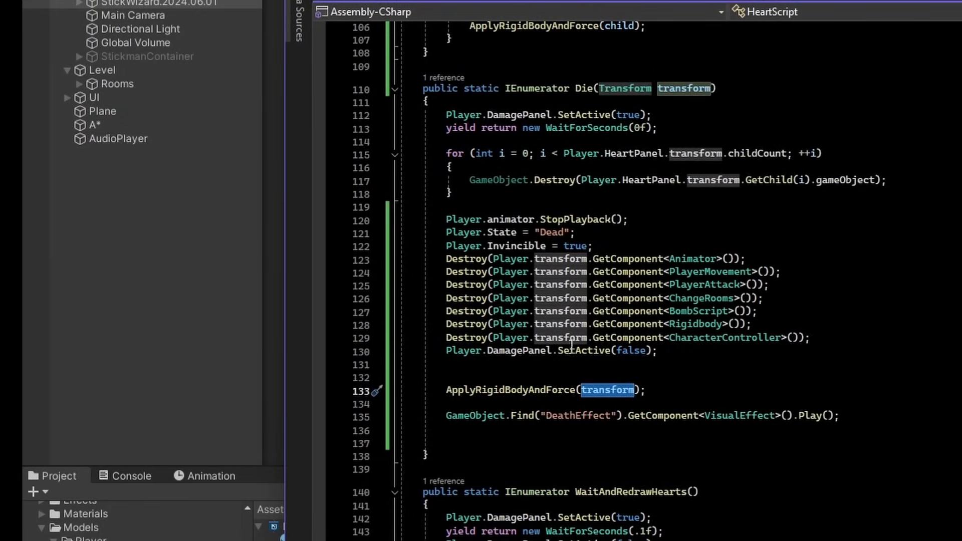
pyautogui.click(501, 390)
pyautogui.keyDown('ctrl'); pyautogui.click(502, 390); pyautogui.keyUp('ctrl')
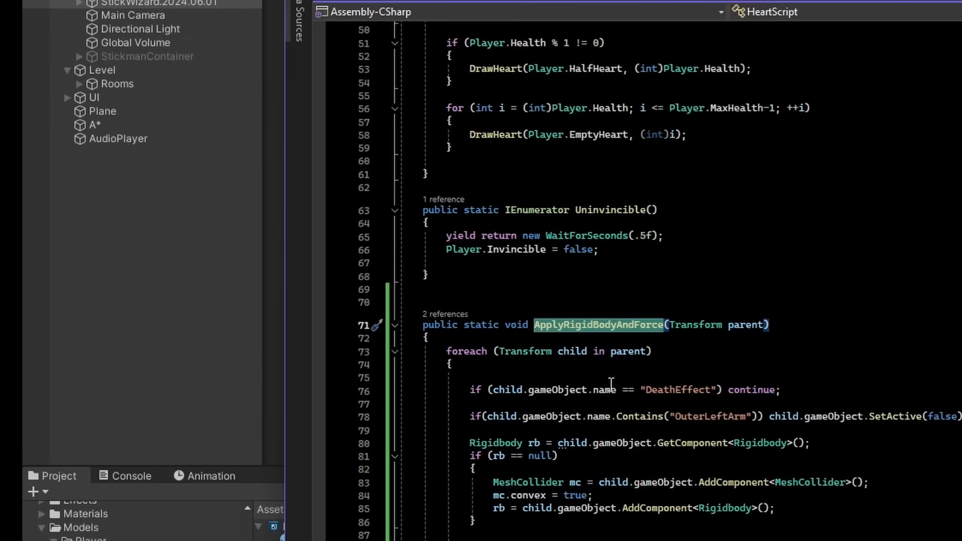
# Step: Examine the foreach loop over parent's children, and expand StickWizard.2024.06.01 with Armature.001 collapsed in Unity's hierarchy to compare its direct children
pyautogui.scroll(-5, 501, 386)
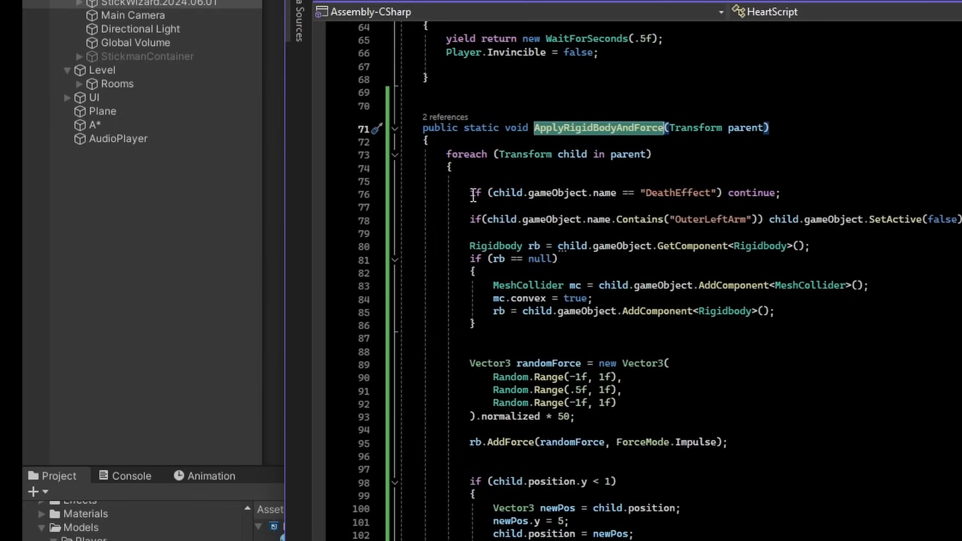
pyautogui.moveTo(448, 155); pyautogui.dragTo(464, 166)
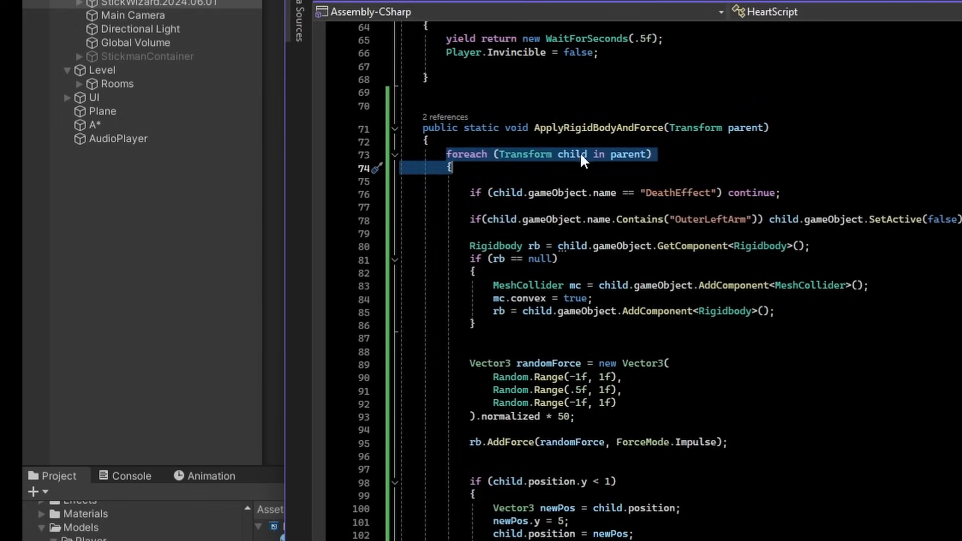
pyautogui.click(619, 155)
pyautogui.click(80, 3)
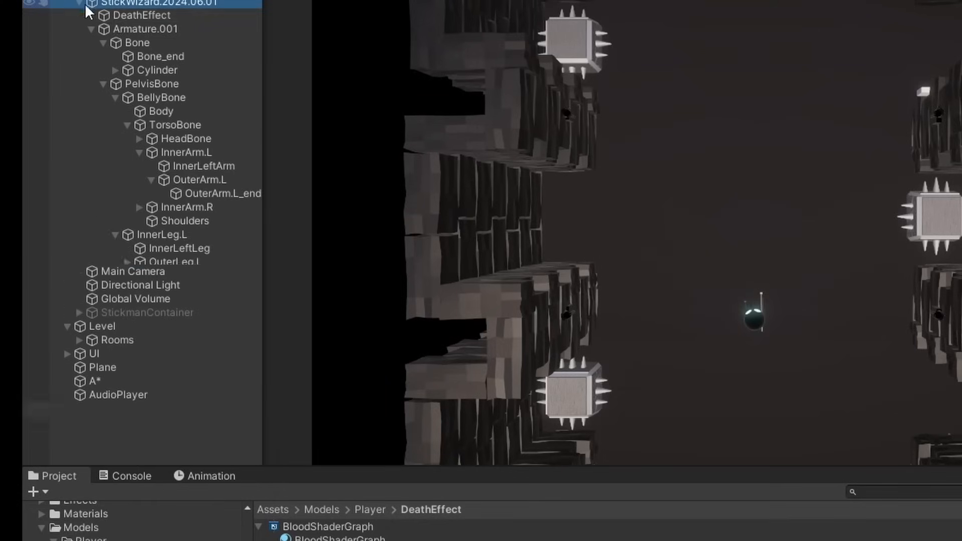
pyautogui.click(91, 29)
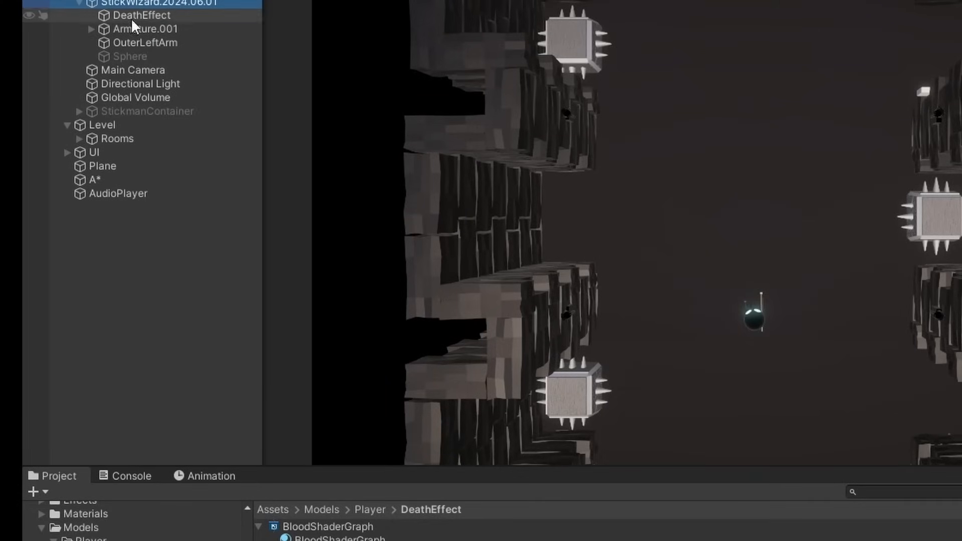
pyautogui.hotkey('alt', 'Tab')
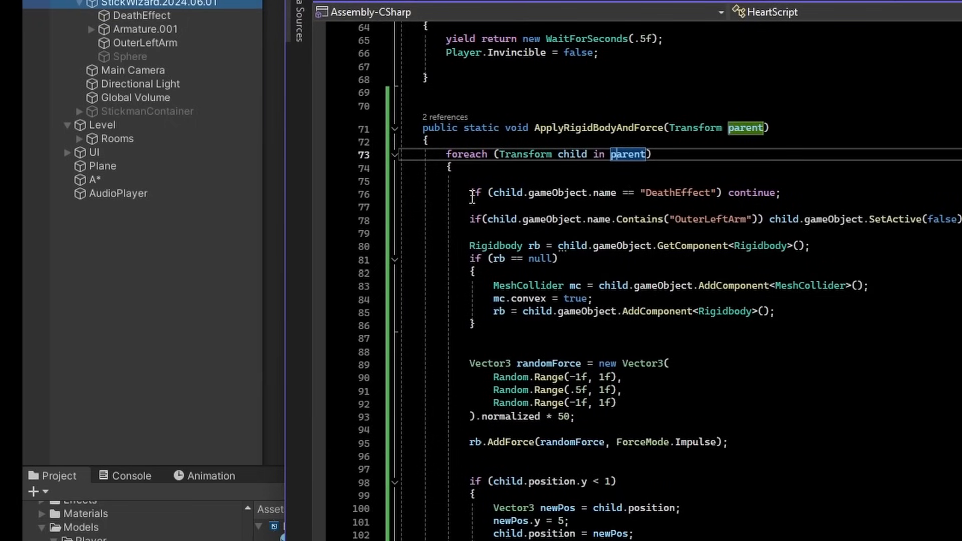
# Step: Examine the condition in ApplyRigidBodyAndForce that skips the child named DeathEffect
pyautogui.moveTo(470, 194); pyautogui.dragTo(688, 195)
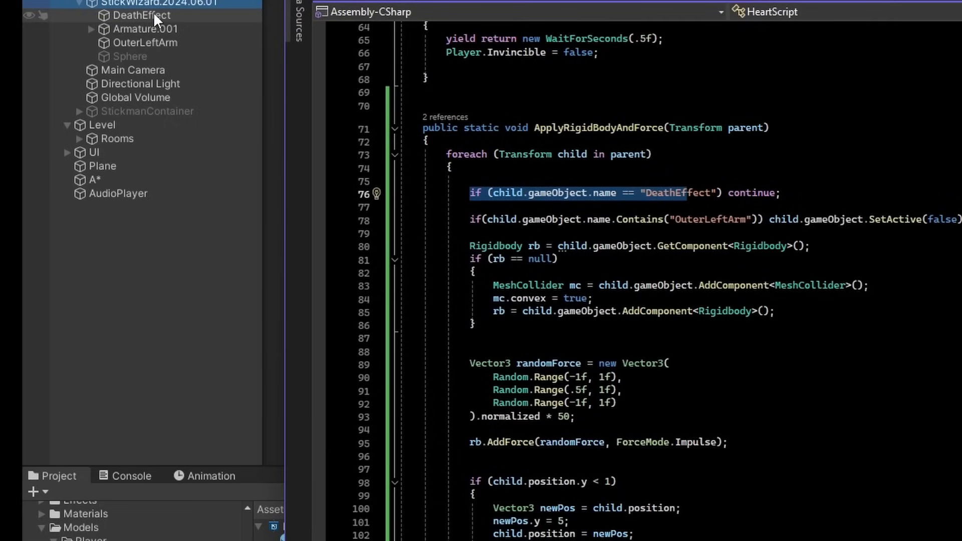
pyautogui.click(693, 193)
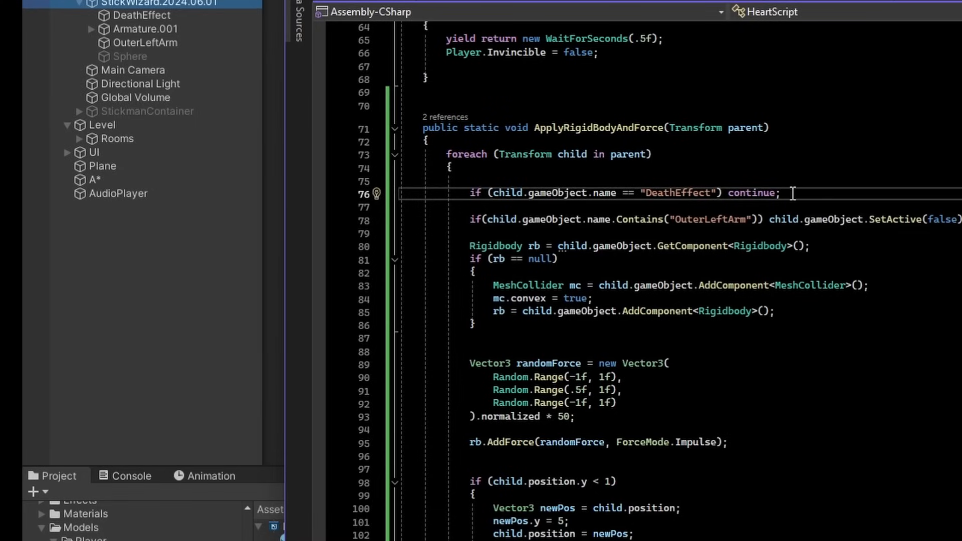
pyautogui.moveTo(787, 193); pyautogui.dragTo(466, 193)
# Step: Examine the condition that deactivates any child whose name contains OuterLeftArm
pyautogui.click(629, 221)
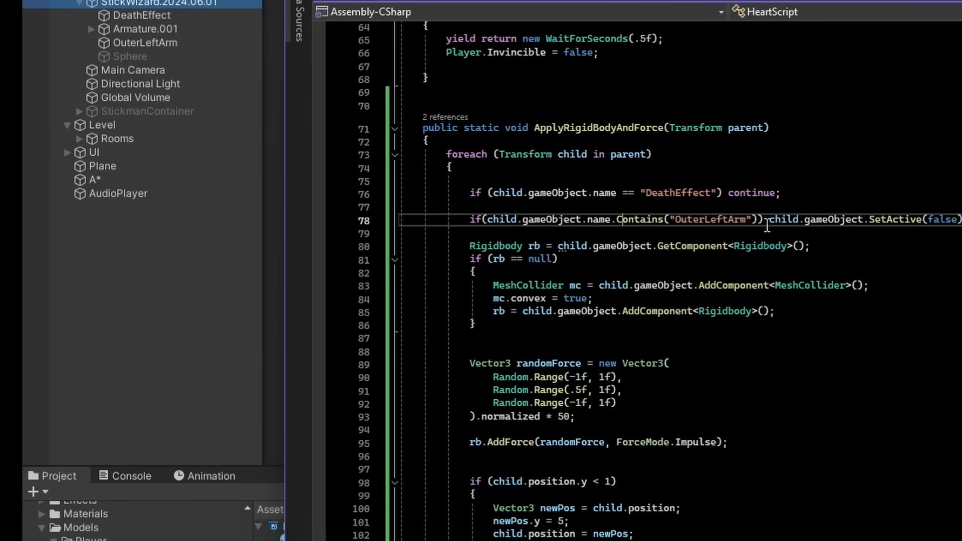
pyautogui.moveTo(960, 220); pyautogui.dragTo(587, 220)
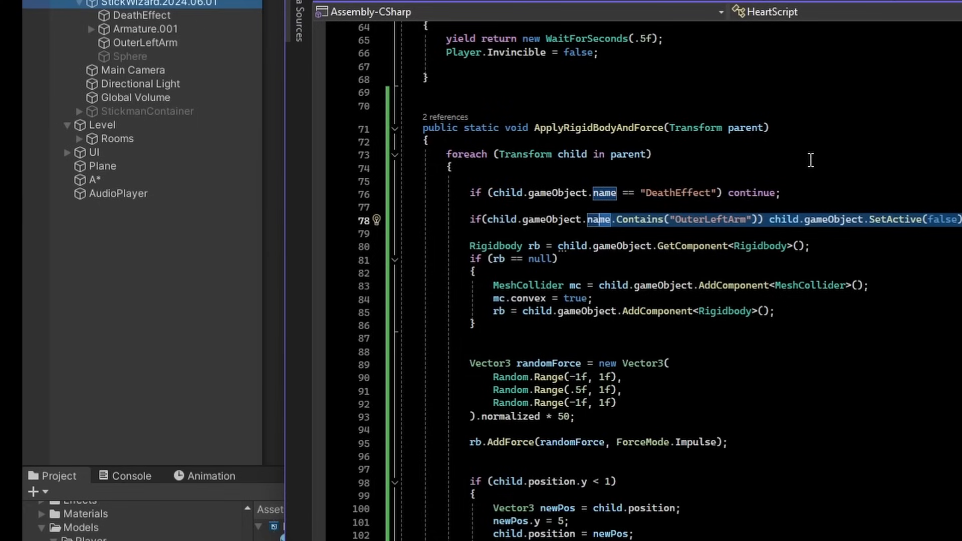
pyautogui.click(698, 219)
pyautogui.moveTo(961, 219); pyautogui.dragTo(485, 225)
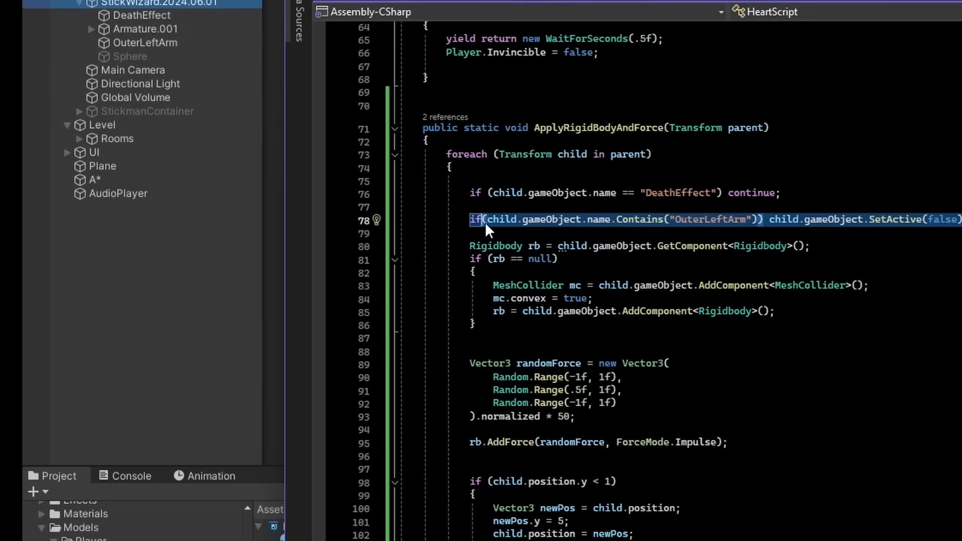
# Step: Examine the line that gets each child's Rigidbody and the null check on rb
pyautogui.click(814, 245)
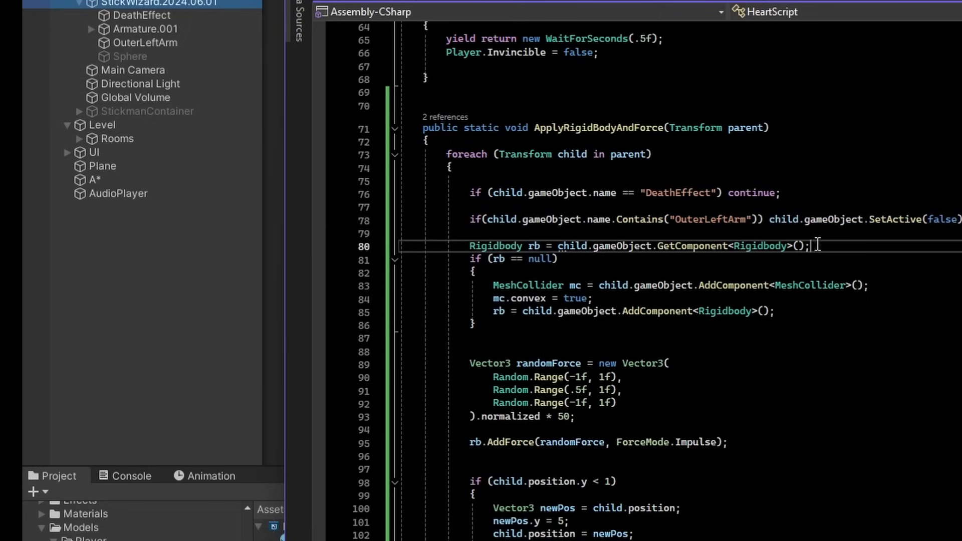
pyautogui.scroll(-1, 601, 277)
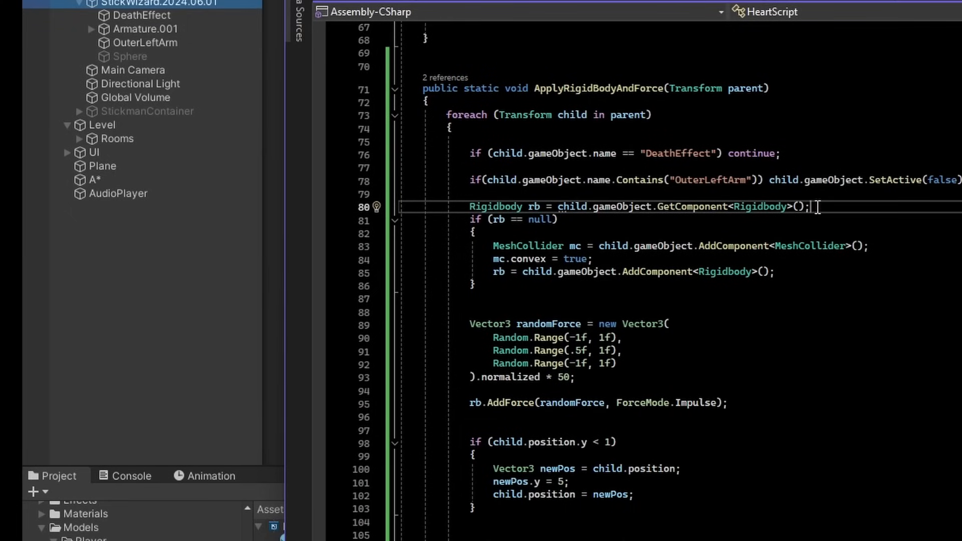
pyautogui.click(582, 115)
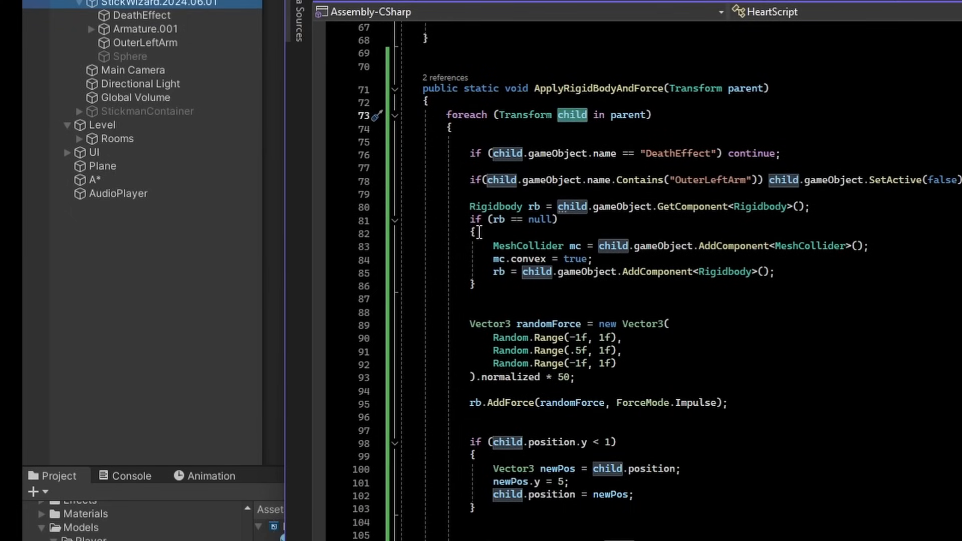
pyautogui.click(474, 219)
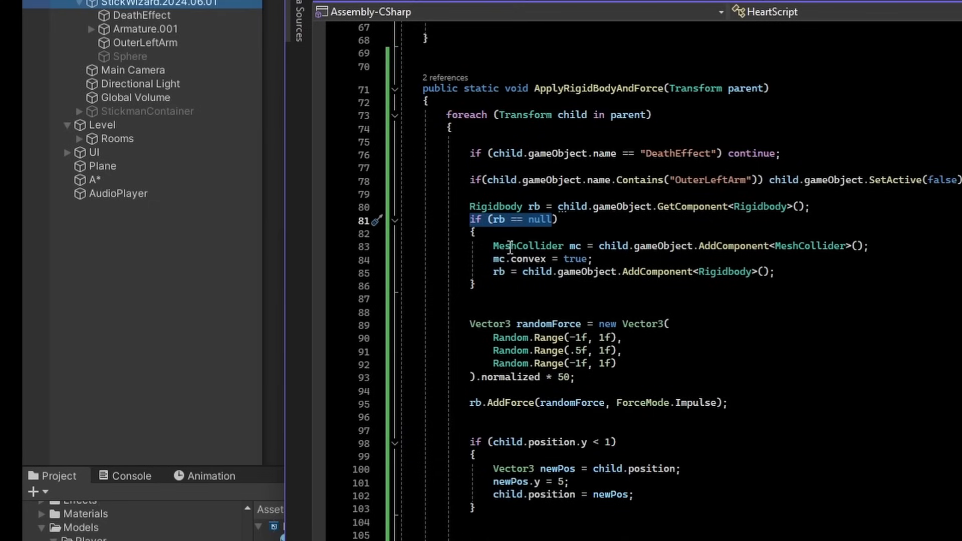
# Step: Examine the lines inside the null check that add a MeshCollider to the child and set its convex property to true
pyautogui.moveTo(494, 246); pyautogui.dragTo(868, 245)
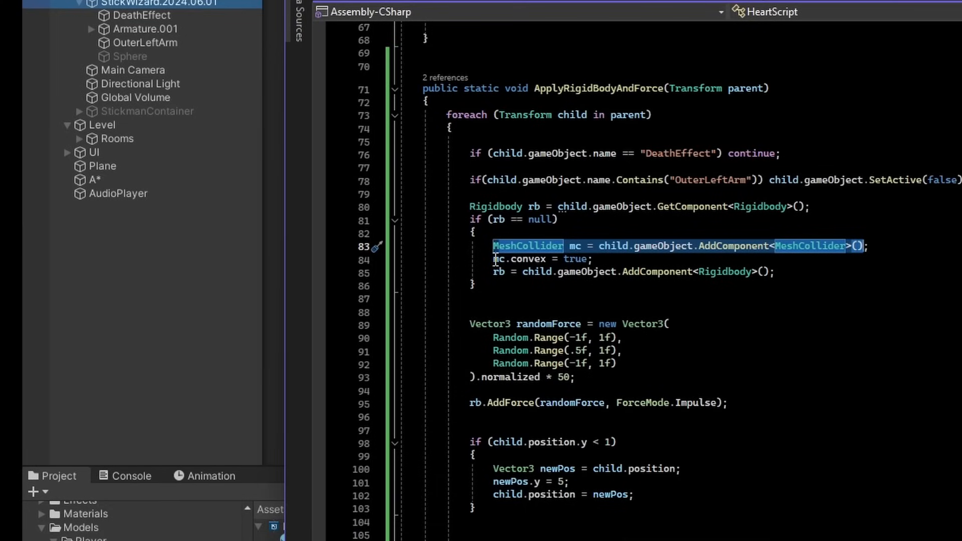
pyautogui.moveTo(495, 259); pyautogui.dragTo(592, 264)
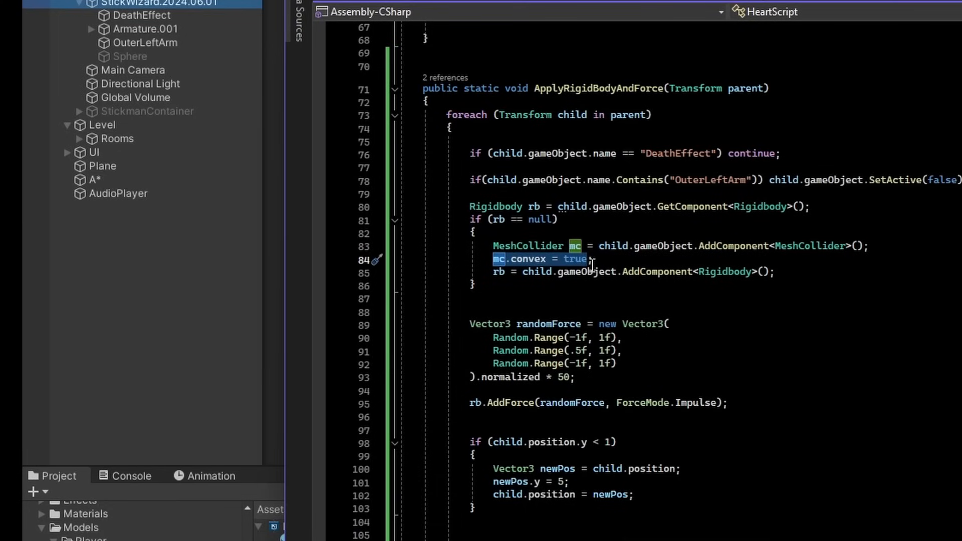
pyautogui.click(584, 266)
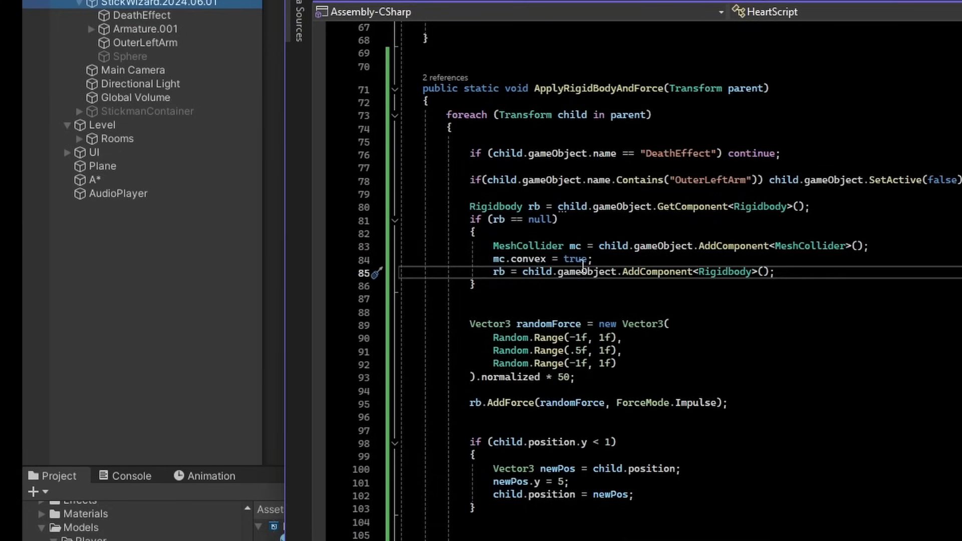
pyautogui.click(540, 260)
pyautogui.doubleClick(529, 259)
pyautogui.scroll(1, 727, 283)
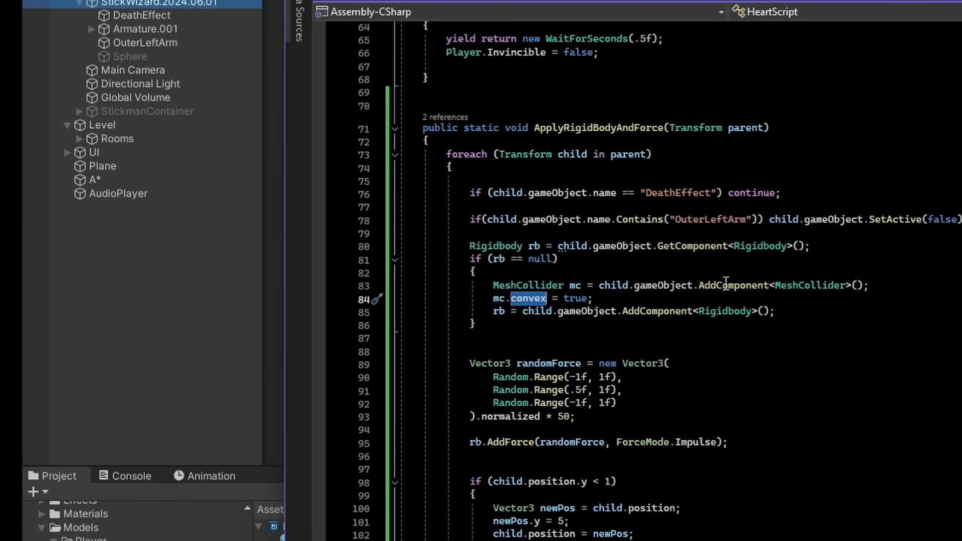
# Step: Examine the line that adds a Rigidbody to the child and assigns it to rb
pyautogui.click(500, 312)
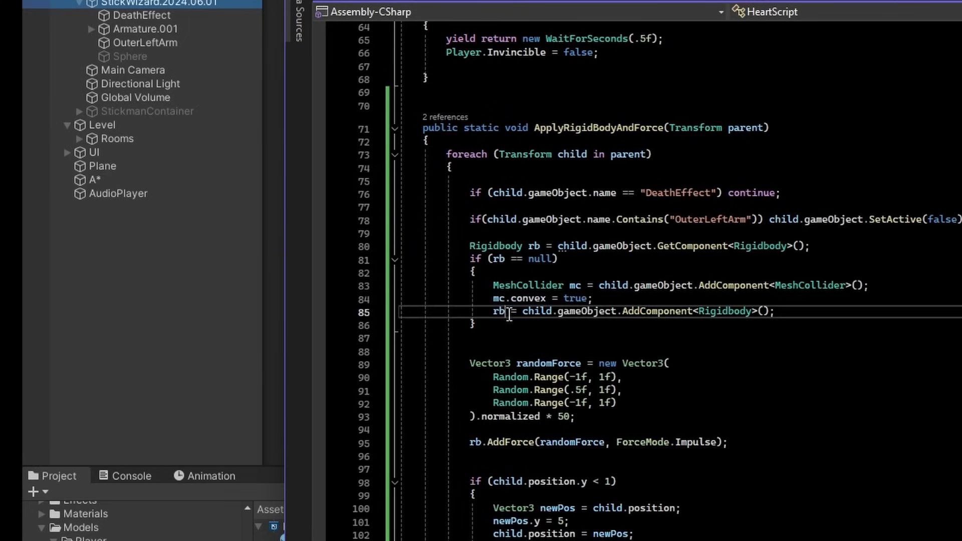
pyautogui.moveTo(774, 311); pyautogui.dragTo(558, 311)
pyautogui.scroll(-1, 577, 329)
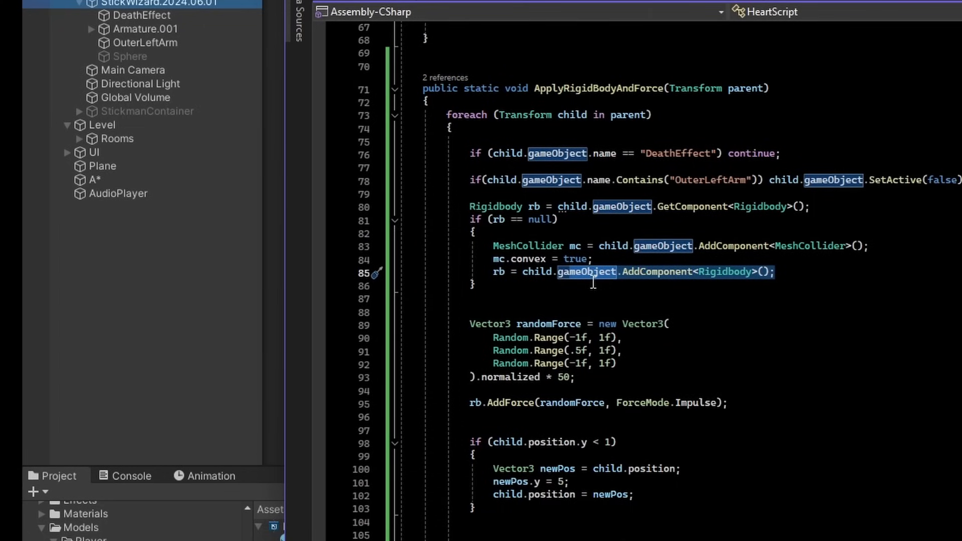
# Step: Examine the randomForce Vector3 declaration and its Random.Range arguments, especially the .5f minimum on the y component
pyautogui.scroll(-1, 574, 318)
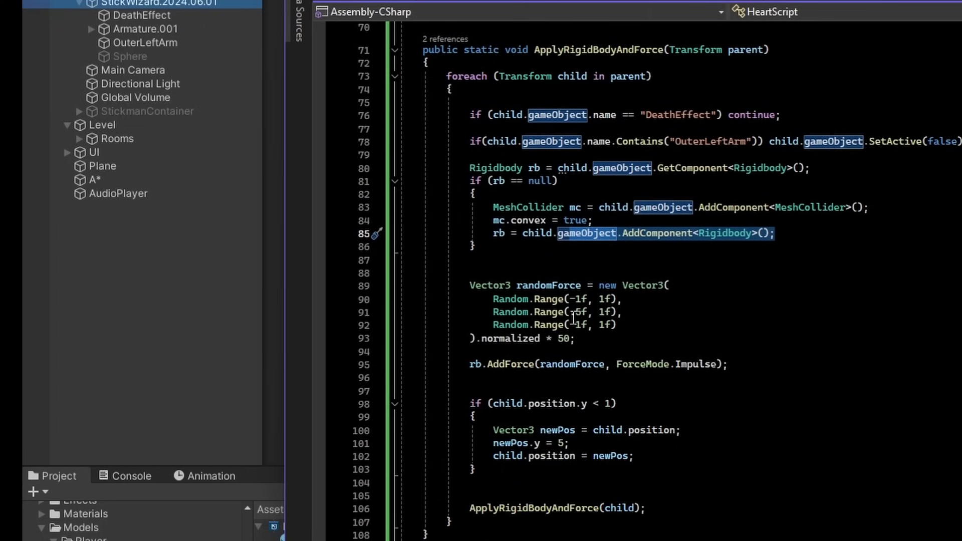
pyautogui.moveTo(470, 285); pyautogui.dragTo(653, 337)
pyautogui.click(660, 338)
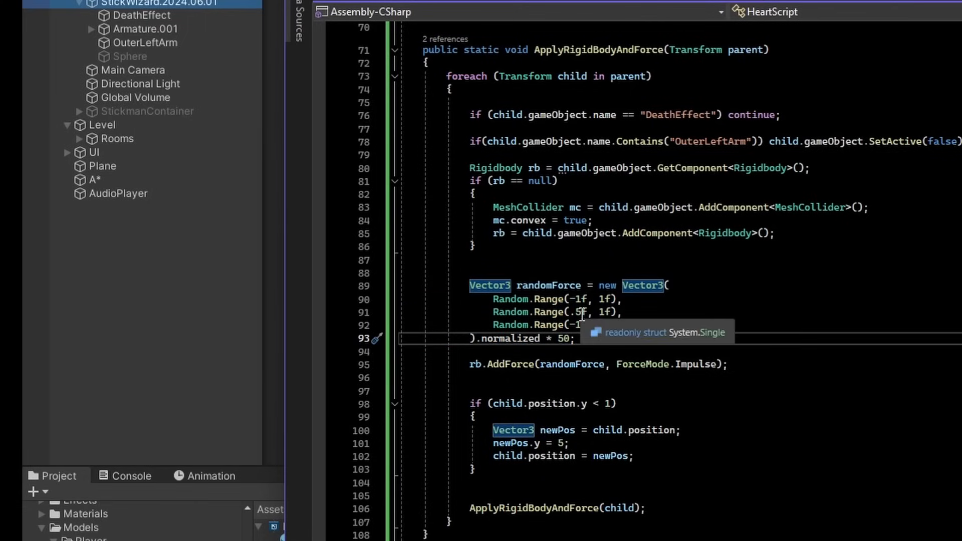
pyautogui.click(574, 312)
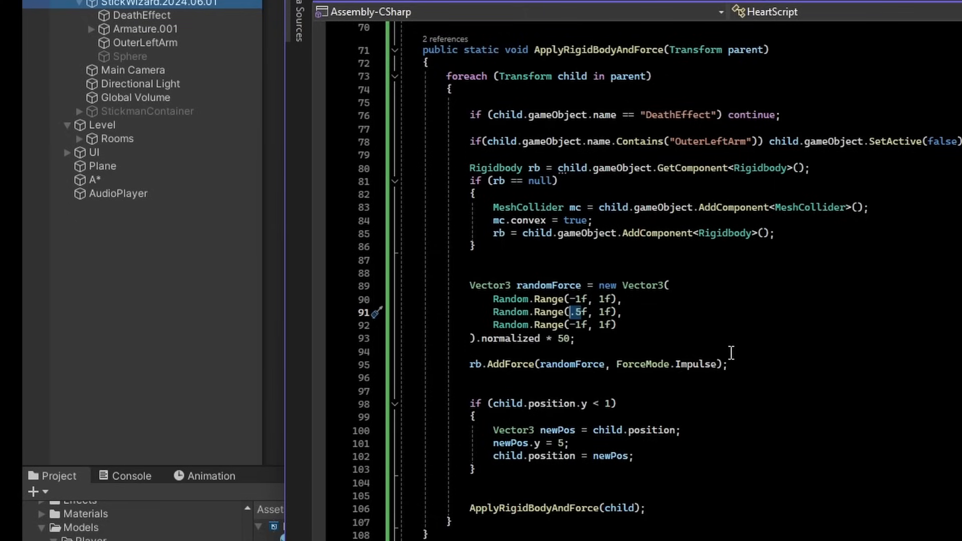
pyautogui.click(637, 316)
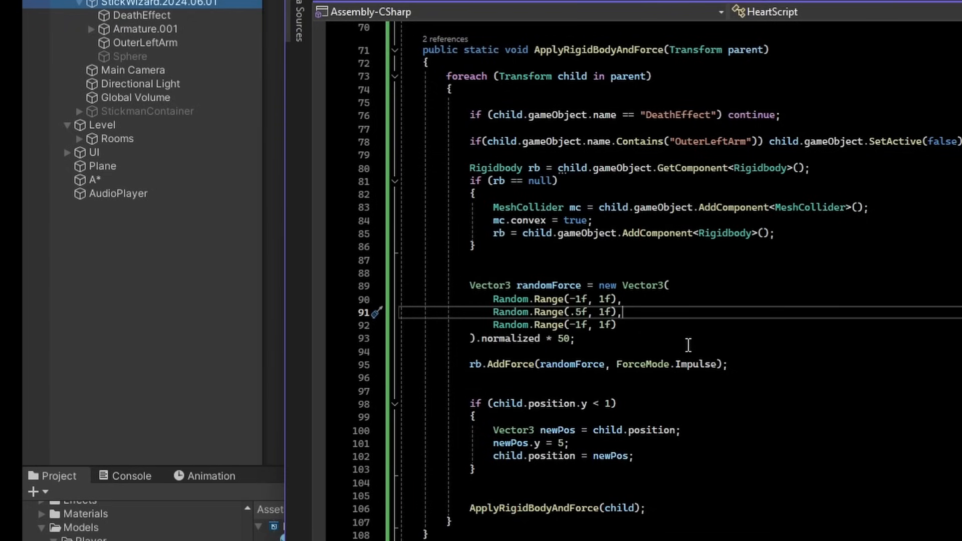
pyautogui.moveTo(577, 315); pyautogui.dragTo(571, 315)
pyautogui.click(578, 315)
# Step: Examine the normalized * 50 multiplier on randomForce and the AddForce call that uses ForceMode.Impulse
pyautogui.doubleClick(563, 339)
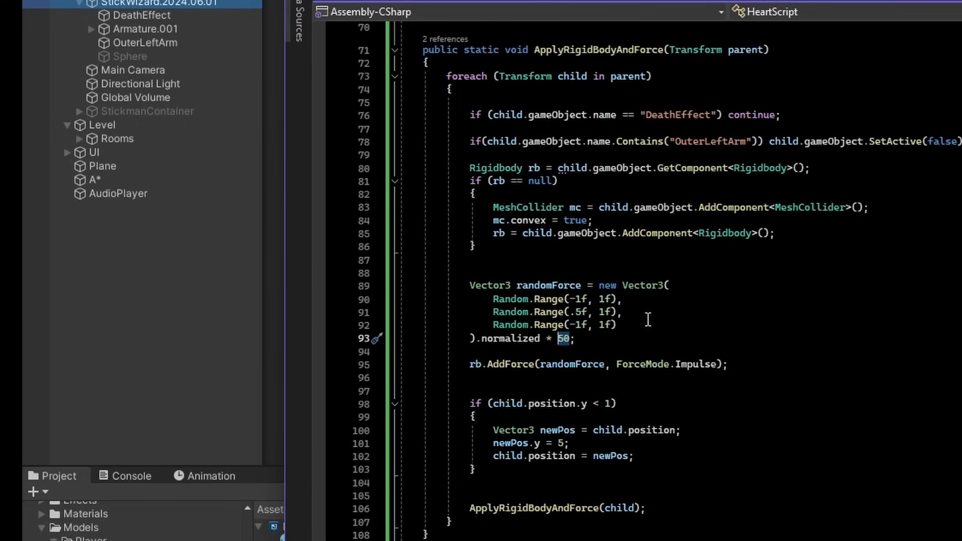
pyautogui.scroll(-2, 563, 398)
pyautogui.scroll(2, 542, 323)
pyautogui.moveTo(605, 335); pyautogui.dragTo(488, 275)
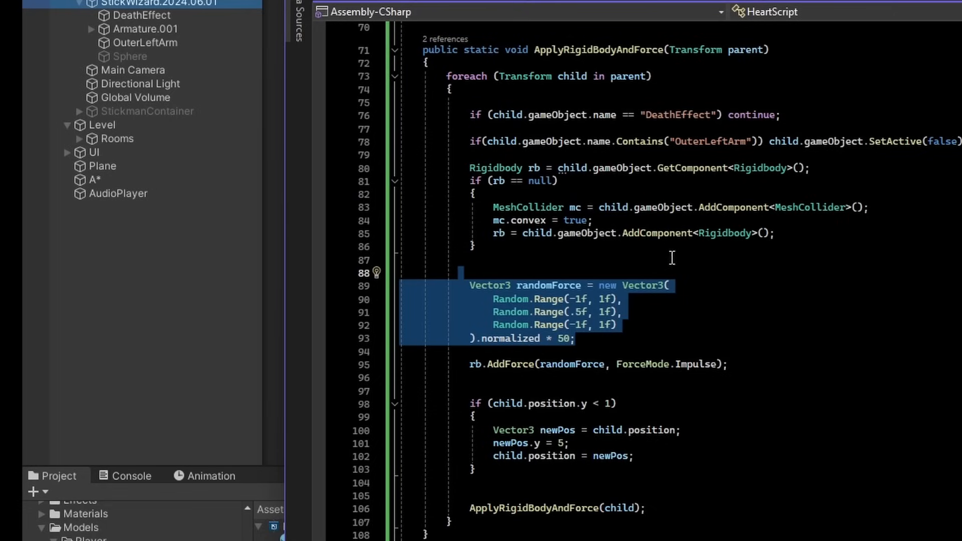
pyautogui.doubleClick(693, 364)
# Step: Examine the if block that moves any child with a y position below 1 up to y = 5
pyautogui.scroll(-1, 693, 366)
pyautogui.scroll(-2, 672, 358)
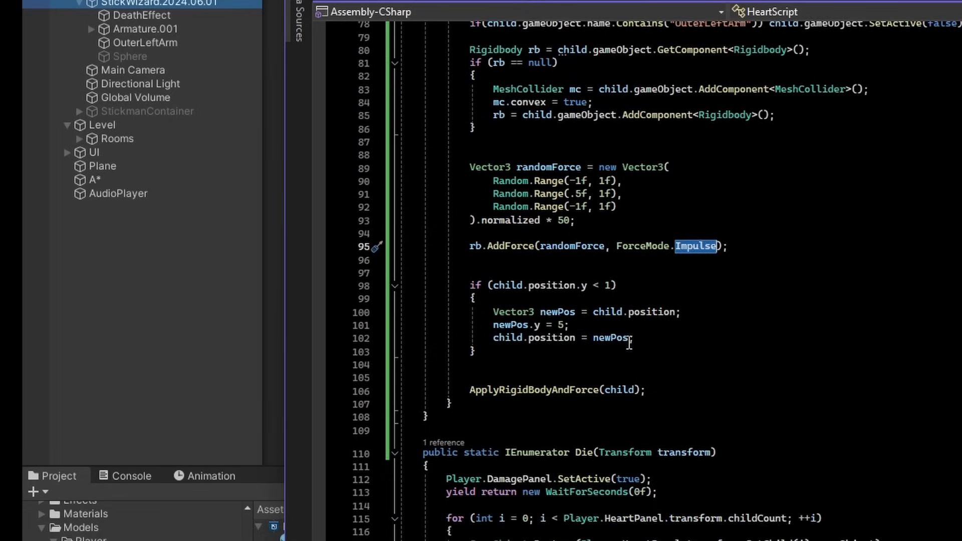
pyautogui.moveTo(464, 286); pyautogui.dragTo(503, 347)
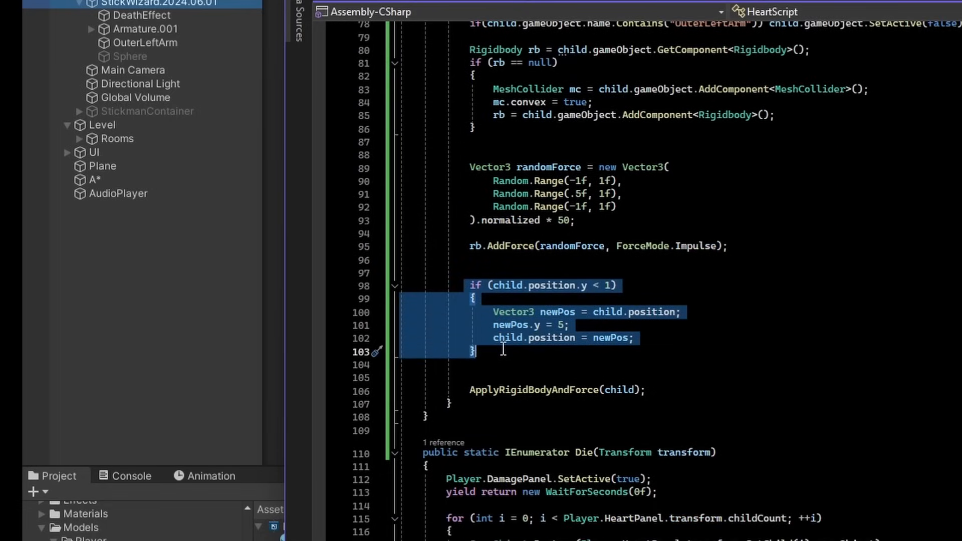
pyautogui.click(521, 353)
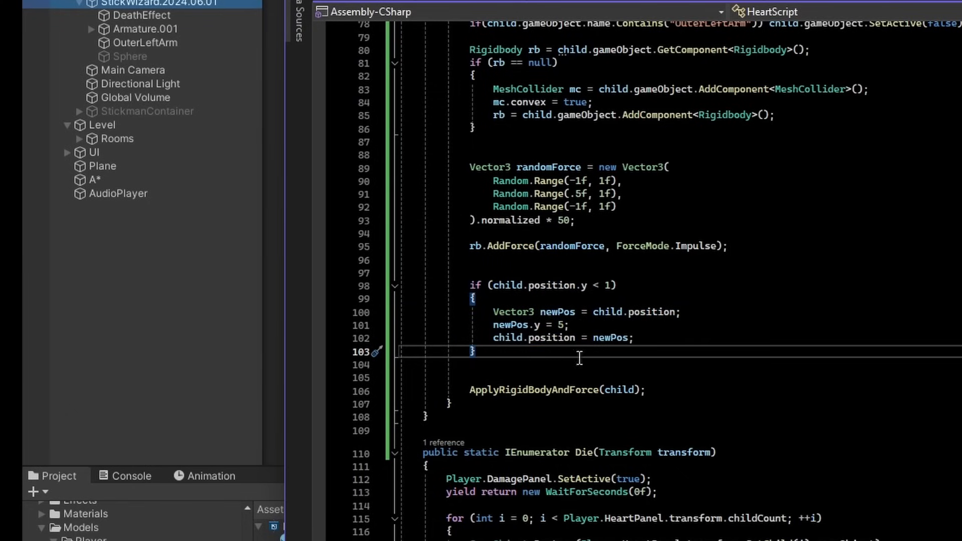
pyautogui.moveTo(504, 266); pyautogui.dragTo(437, 186)
pyautogui.moveTo(465, 285); pyautogui.dragTo(503, 350)
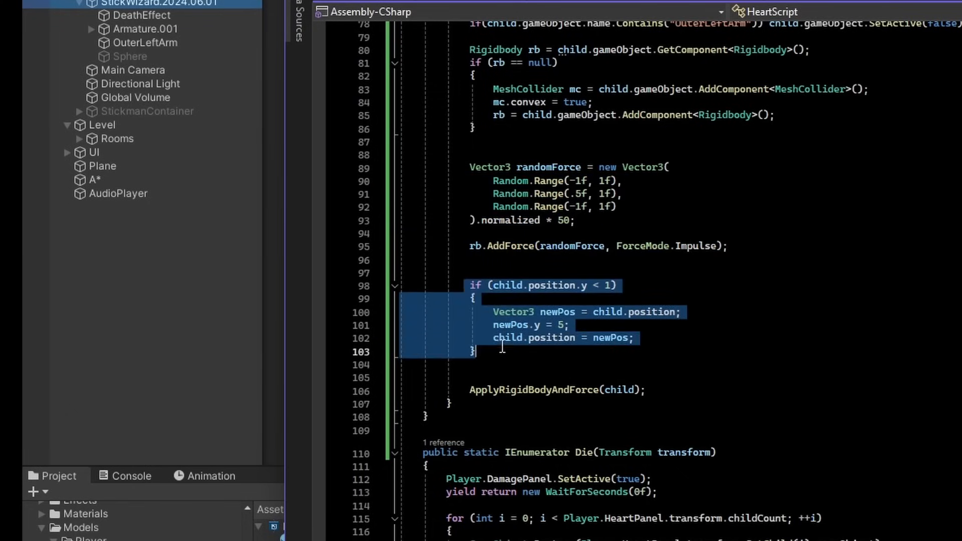
pyautogui.click(559, 325)
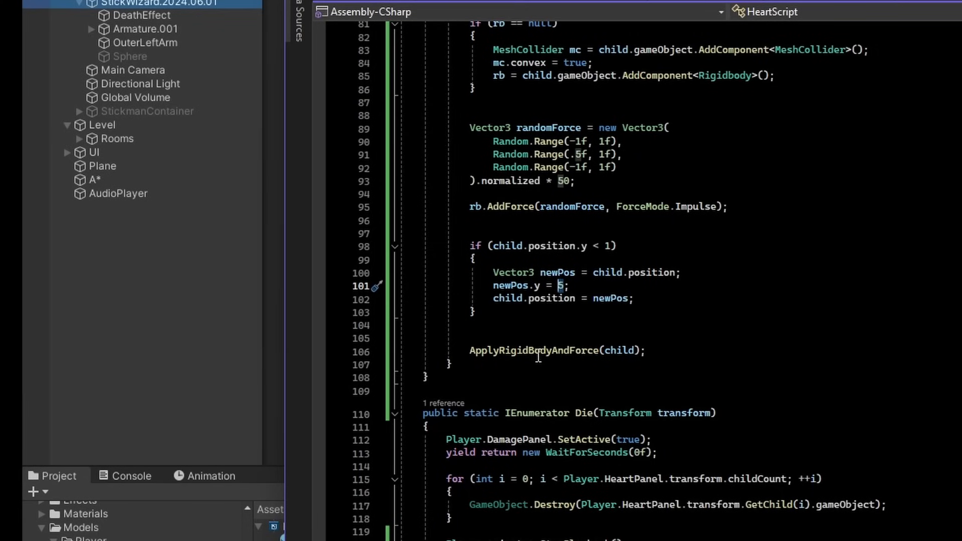
# Step: Examine the recursive ApplyRigidBodyAndForce(child) call and compare it with the bones nested under Armature.001, expanded in Unity's hierarchy
pyautogui.doubleClick(507, 390)
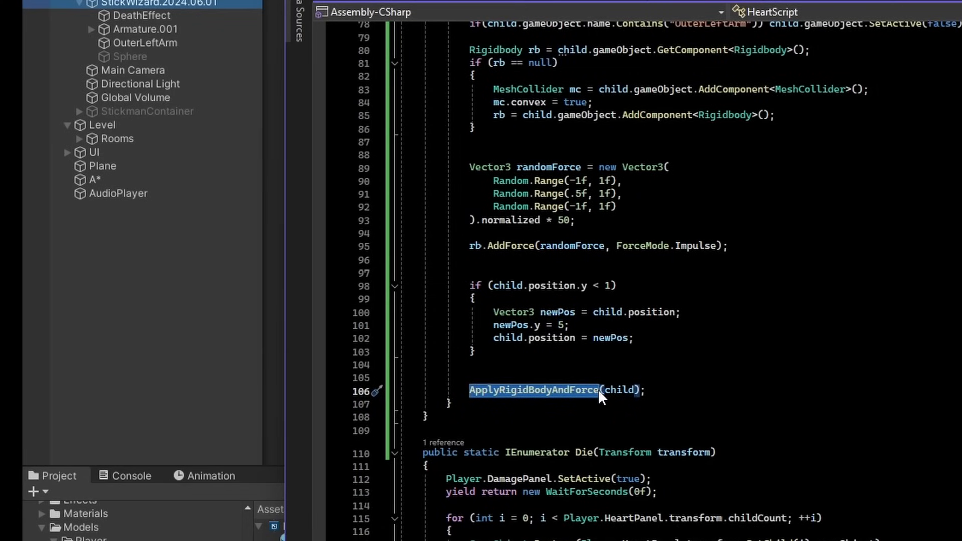
pyautogui.click(124, 3)
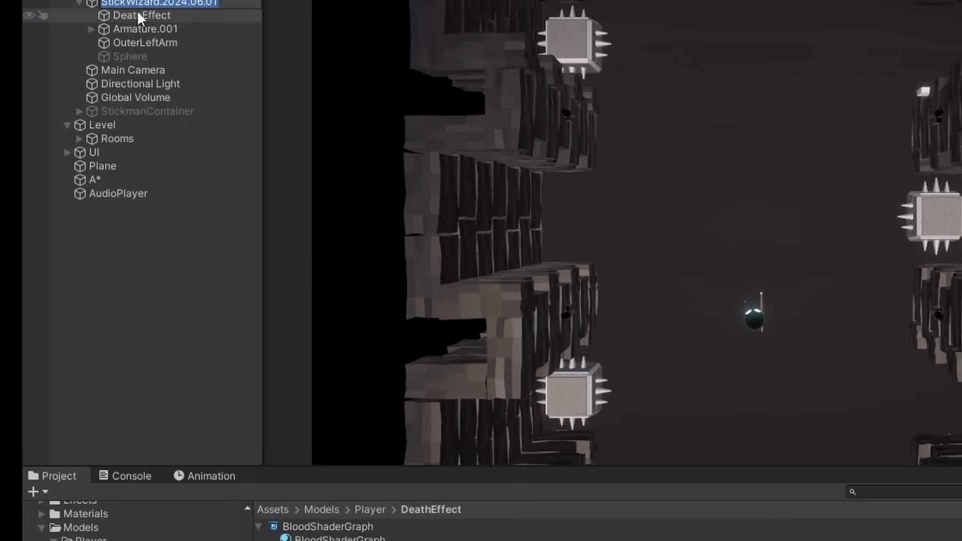
pyautogui.click(100, 28)
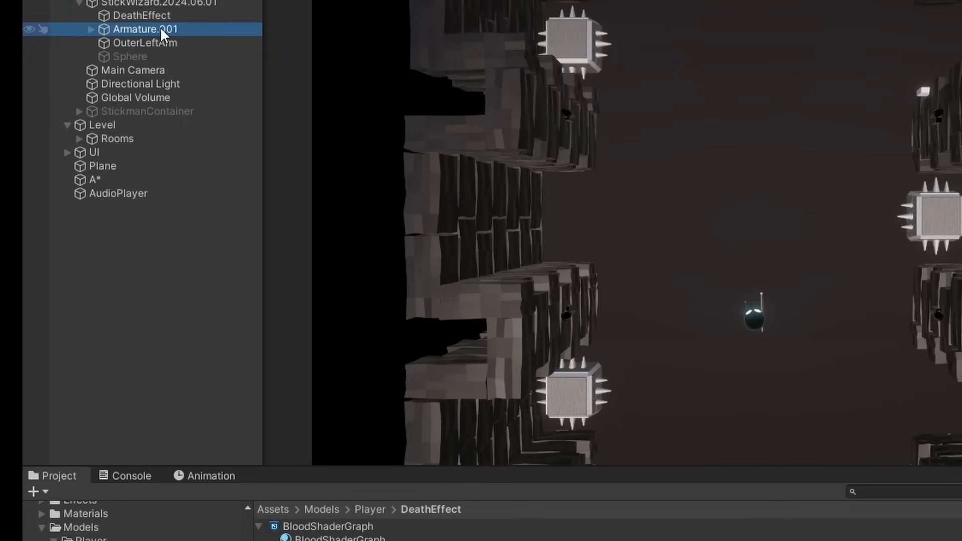
pyautogui.click(91, 29)
pyautogui.click(145, 42)
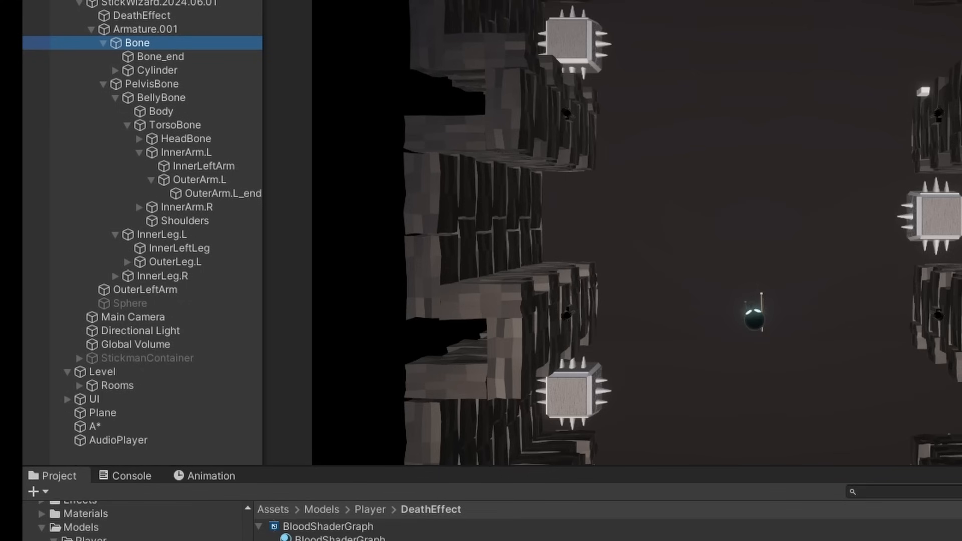
pyautogui.hotkey('alt', 'Tab')
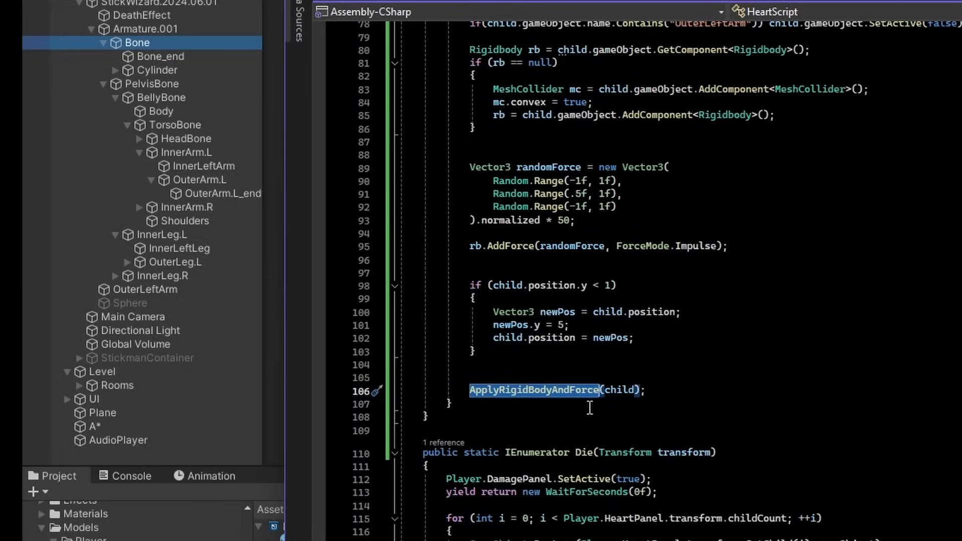
pyautogui.moveTo(592, 394)
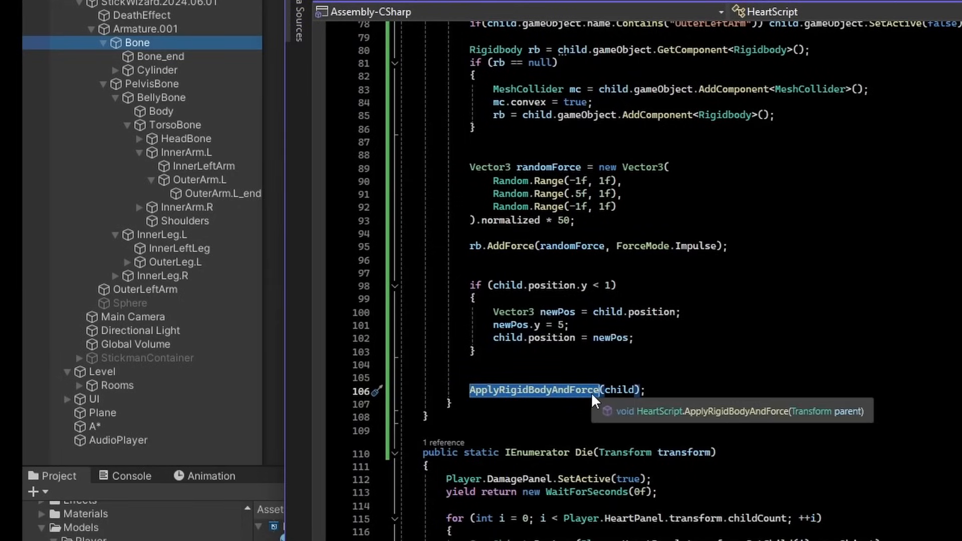
# Step: Review the whole ApplyRigidBodyAndForce method and collapse it in the code editor
pyautogui.scroll(4, 596, 381)
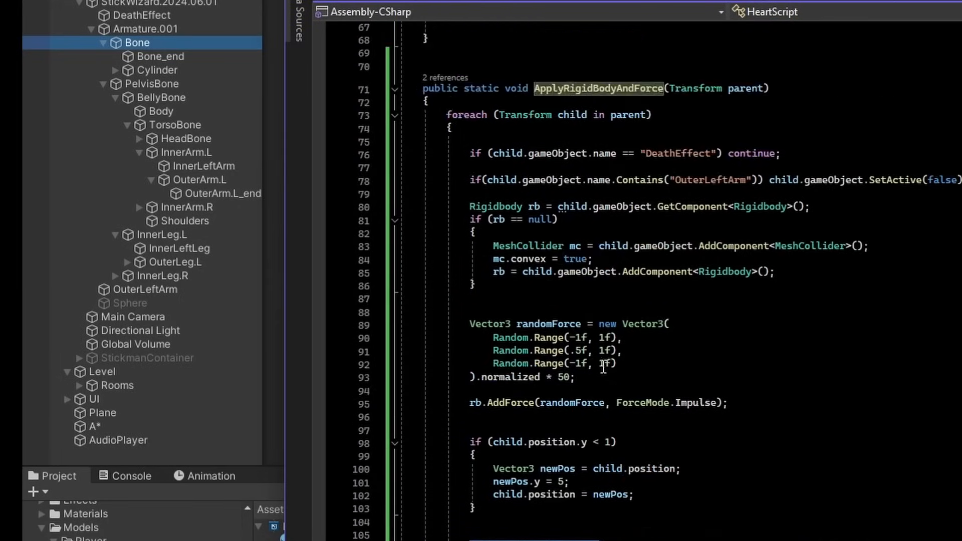
pyautogui.moveTo(425, 90); pyautogui.dragTo(463, 540)
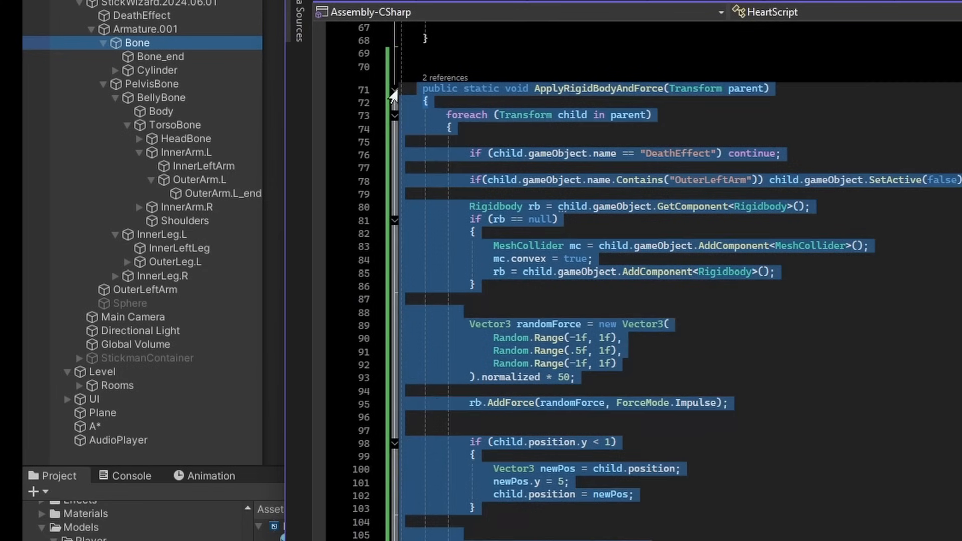
pyautogui.click(394, 91)
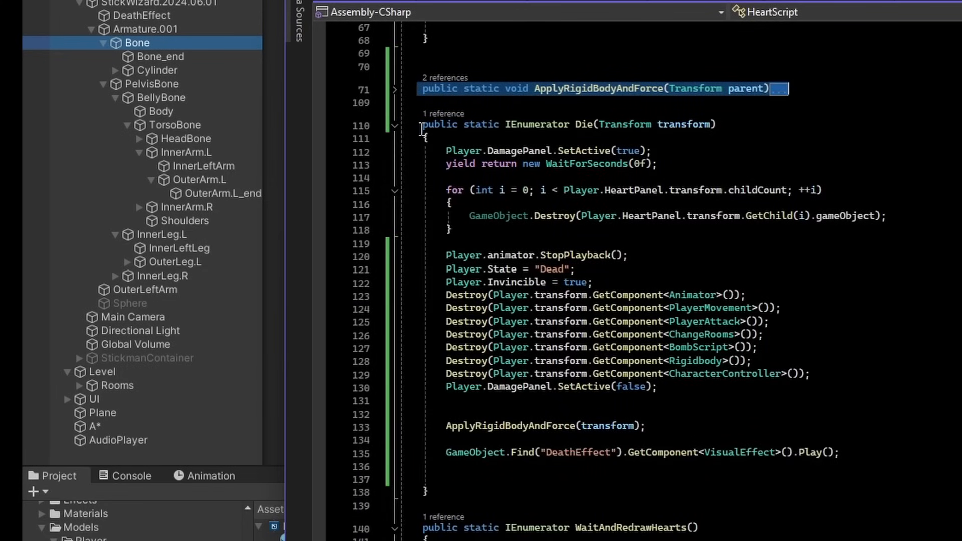
# Step: Examine the ApplyRigidBodyAndForce(transform) call in Die and the line that plays the VisualEffect component of DeathEffect
pyautogui.scroll(-9, 577, 170)
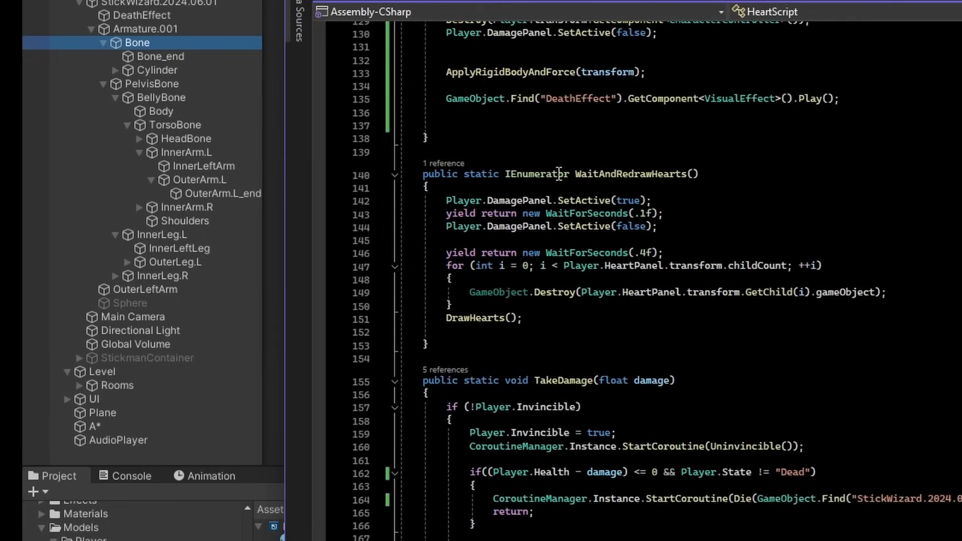
pyautogui.scroll(7, 618, 158)
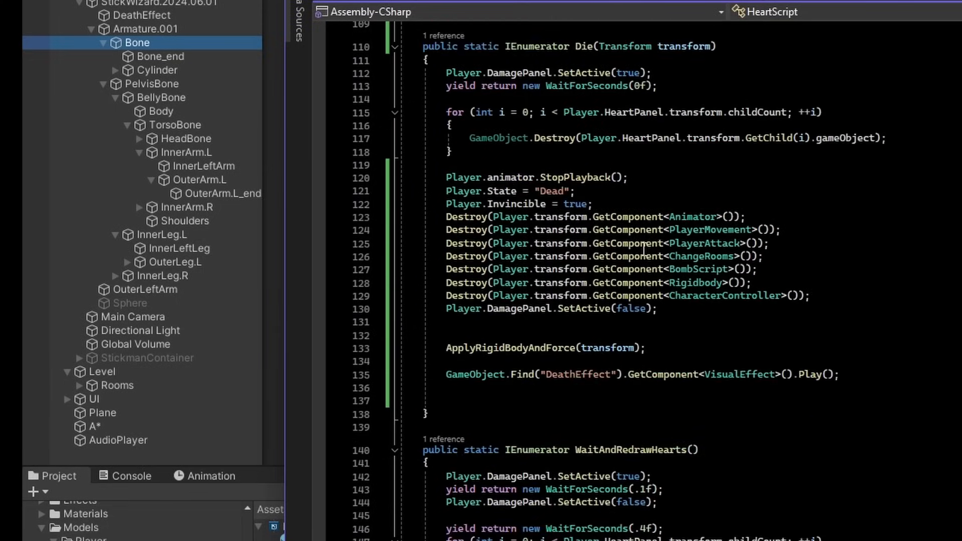
pyautogui.scroll(1, 624, 244)
pyautogui.moveTo(650, 389); pyautogui.dragTo(440, 390)
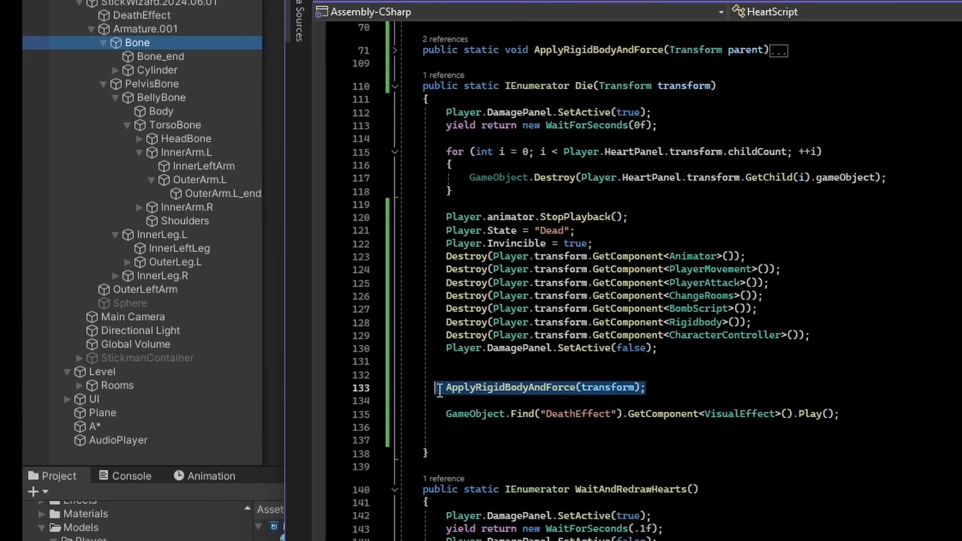
pyautogui.doubleClick(576, 415)
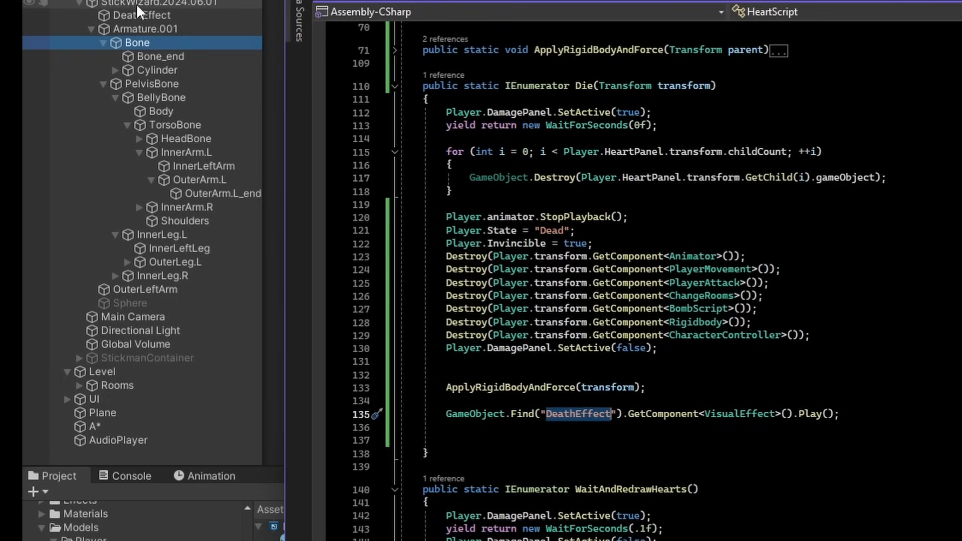
pyautogui.doubleClick(737, 415)
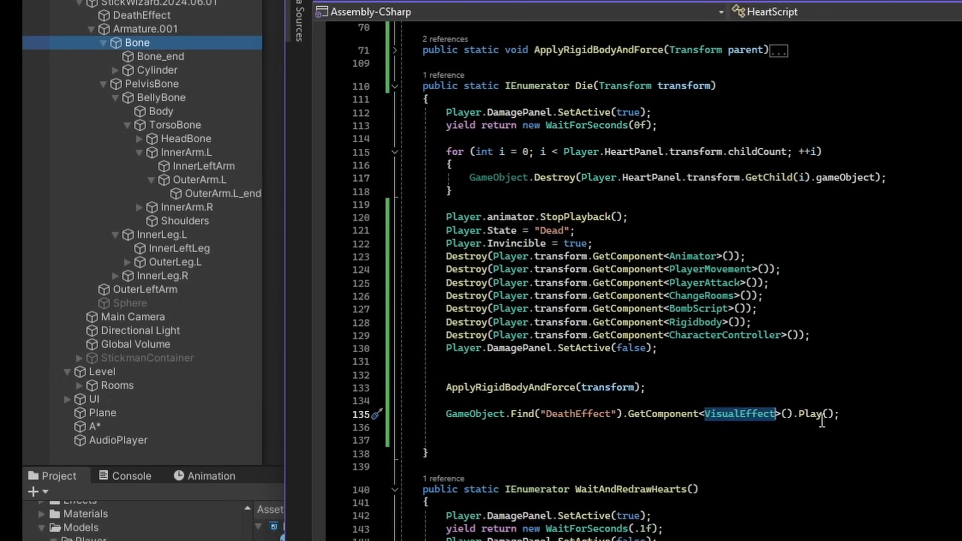
pyautogui.moveTo(819, 422)
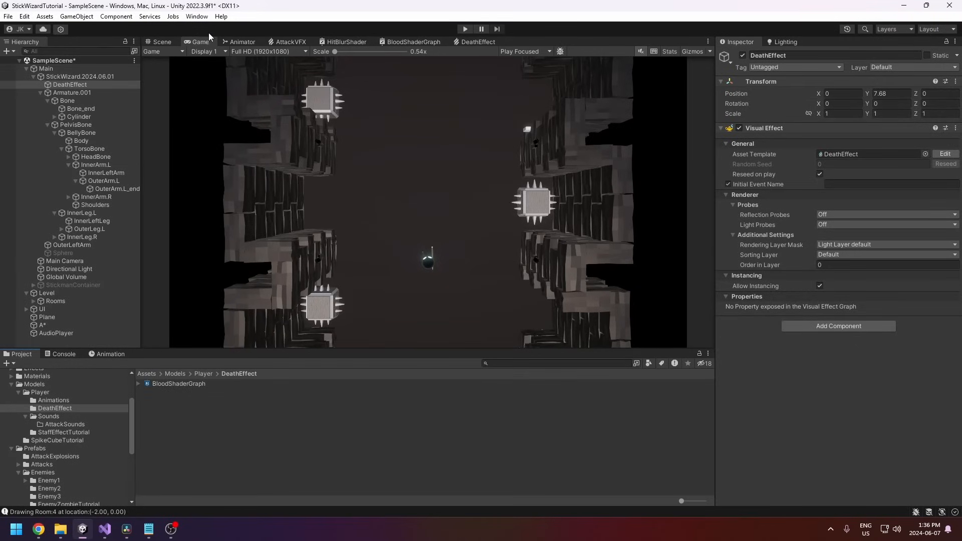
# Step: Switch to Unity, search the Package Manager's Unity Registry for "visual", and check the Visual Effect Graph package's installation status
pyautogui.click(196, 18)
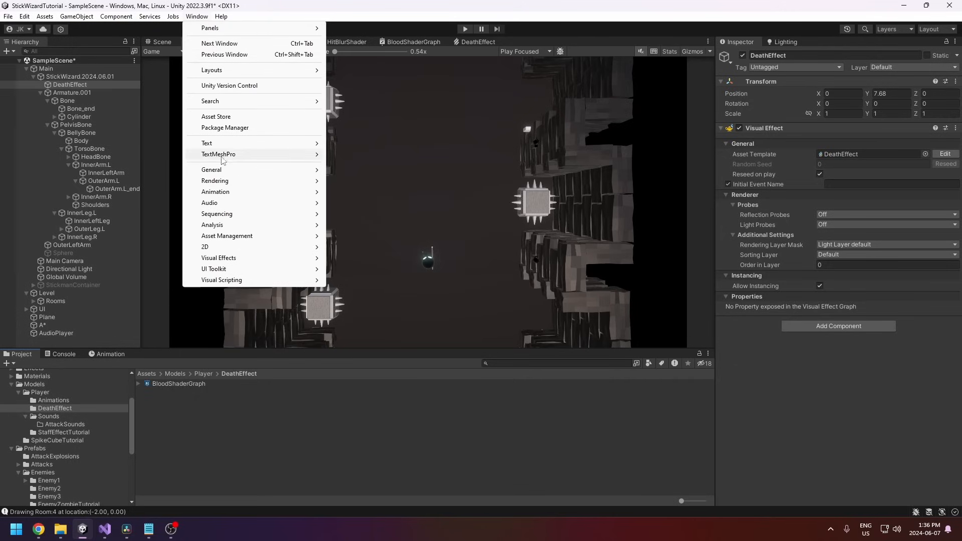
pyautogui.click(318, 128)
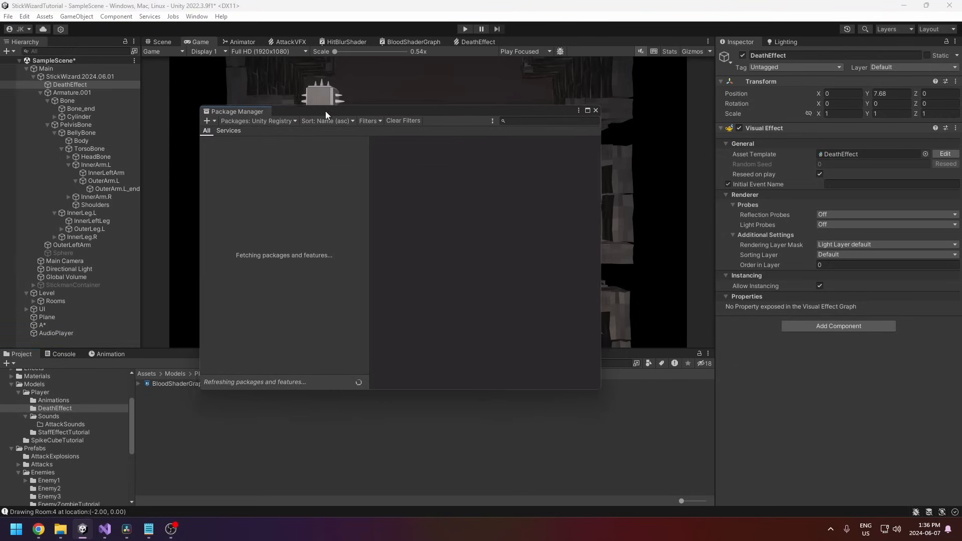
pyautogui.click(265, 119)
pyautogui.click(506, 120)
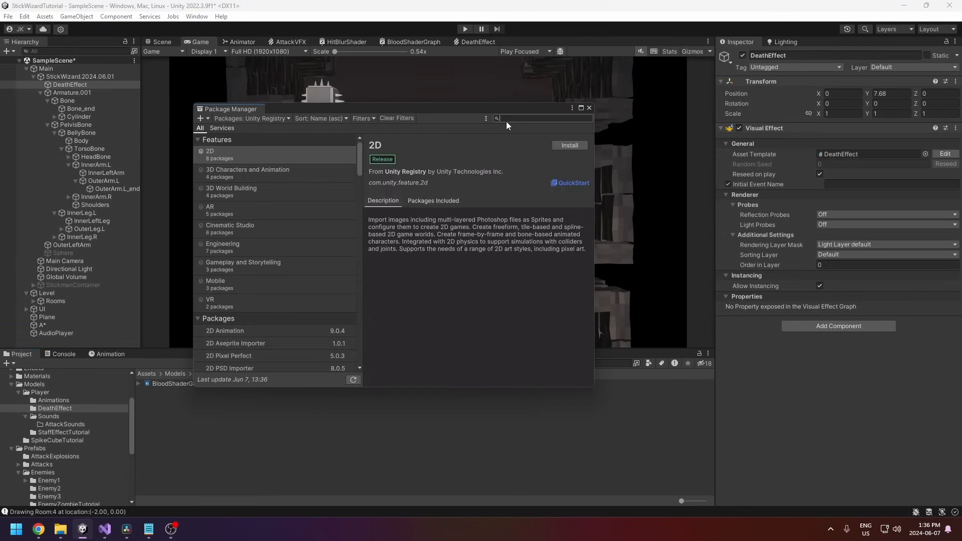
pyautogui.write('visual')
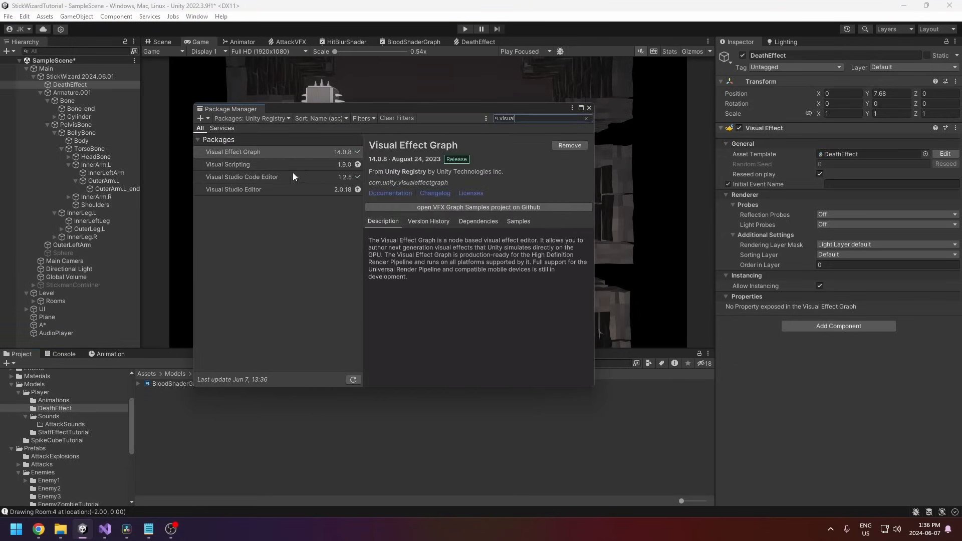
pyautogui.click(242, 152)
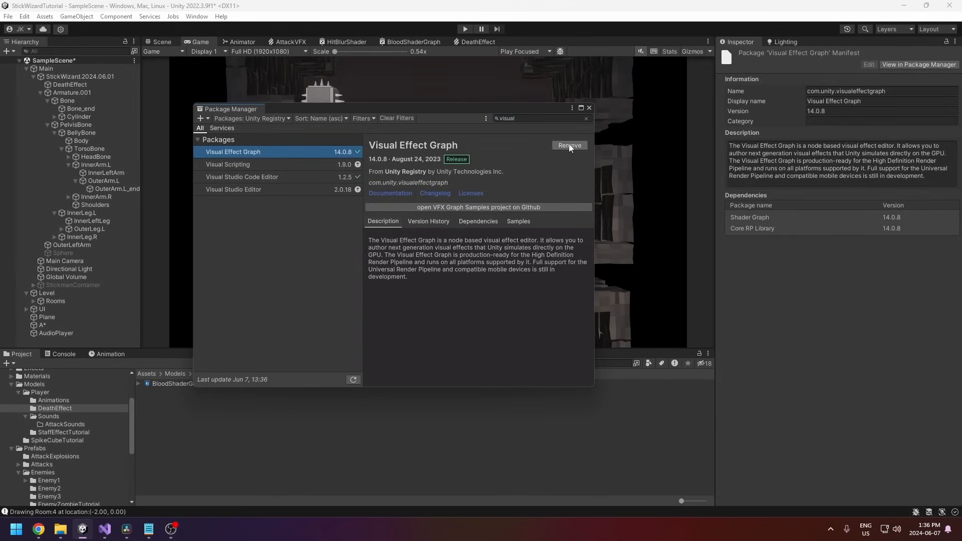
pyautogui.click(589, 108)
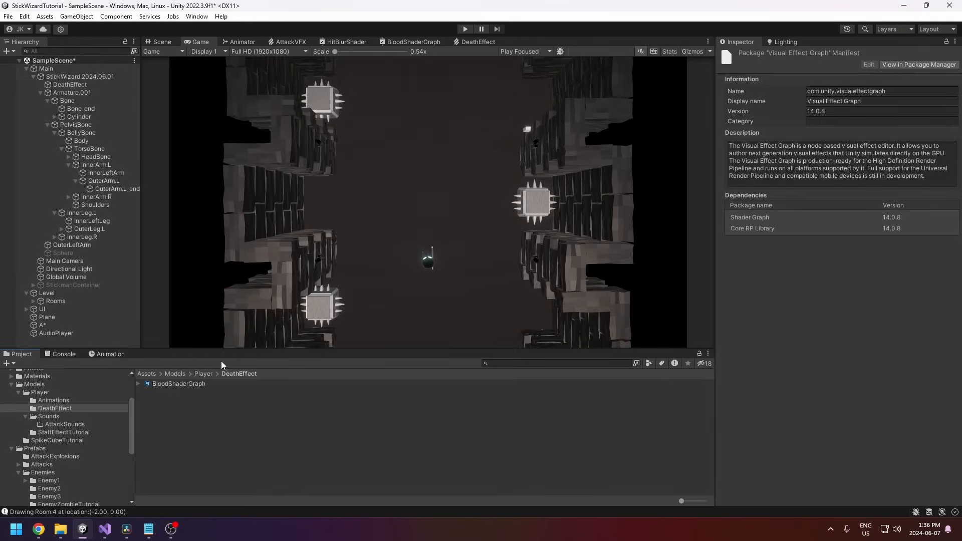
# Step: Create a Visual Effect Graph asset in the Models/Player/DeathEffect folder, keeping its default name
pyautogui.rightClick(179, 401)
pyautogui.moveTo(226, 123)
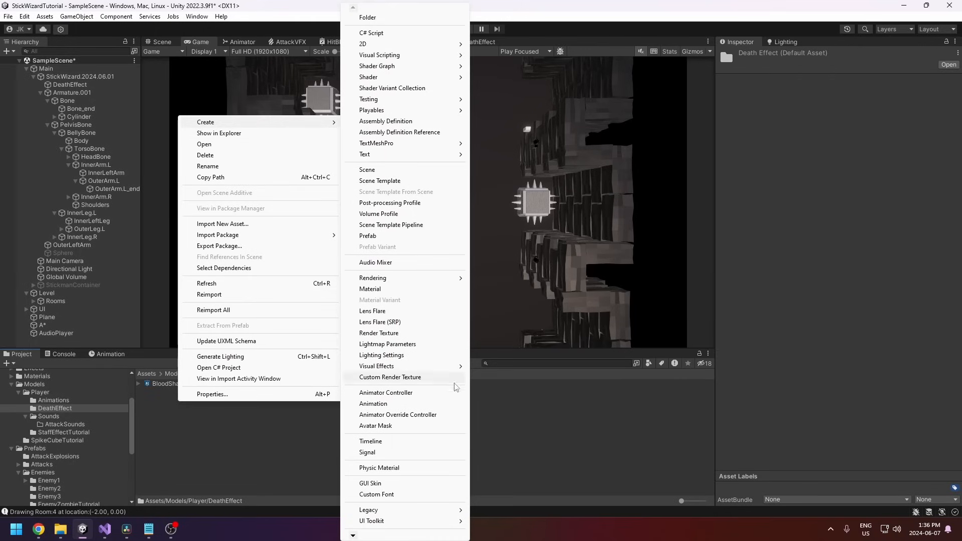
pyautogui.moveTo(454, 367)
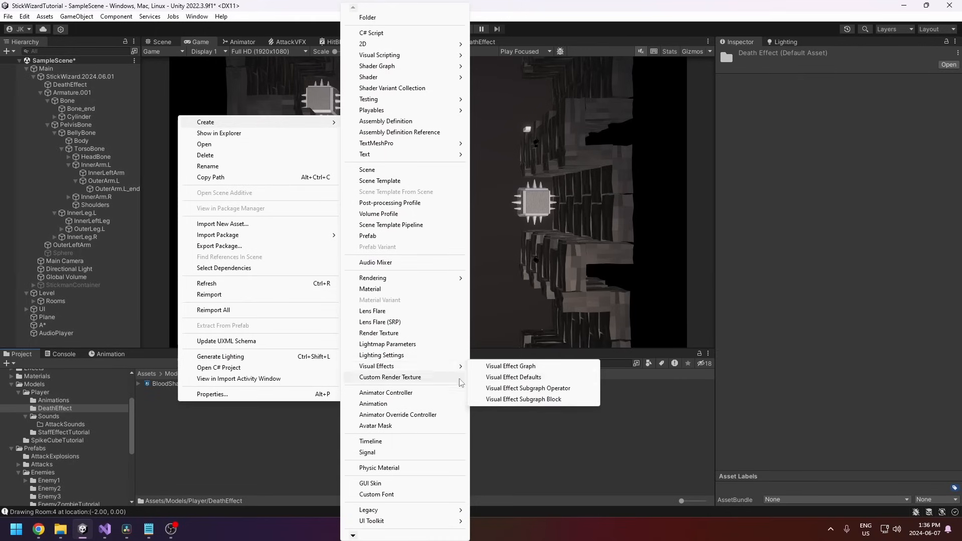
pyautogui.click(511, 366)
pyautogui.click(167, 397)
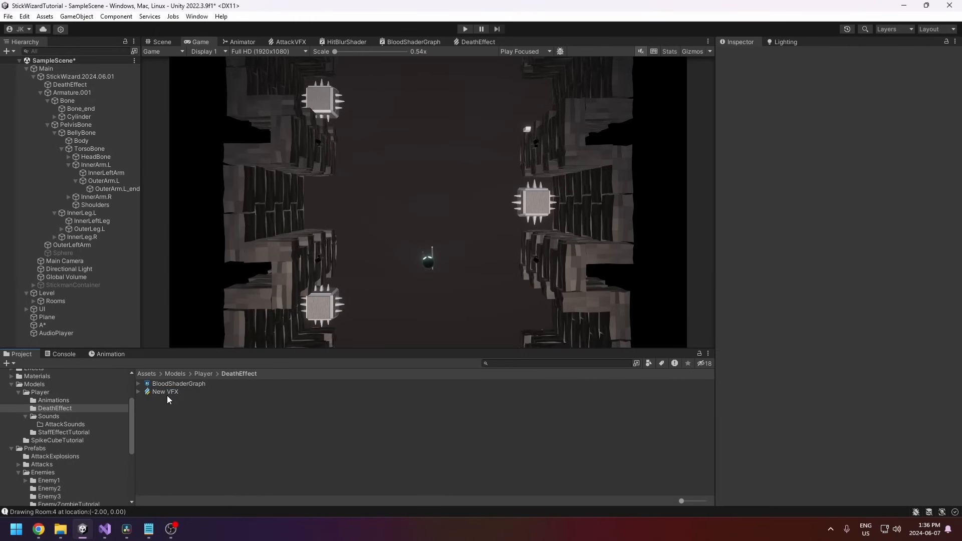
# Step: Add the New VFX asset to the scene as a child of StickWizard.2024.06.01 and collapse the wizard's armature hierarchy
pyautogui.click(162, 392)
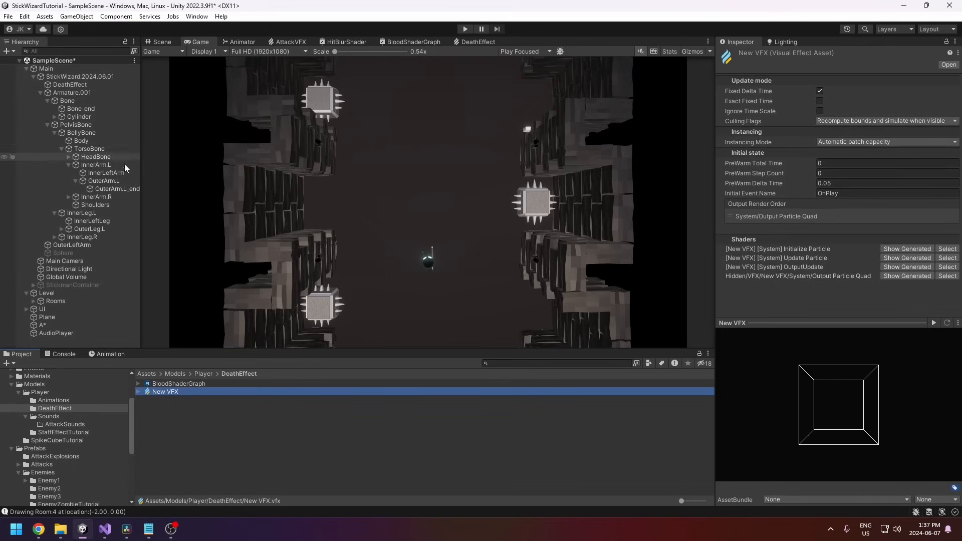
pyautogui.moveTo(166, 392); pyautogui.dragTo(80, 78)
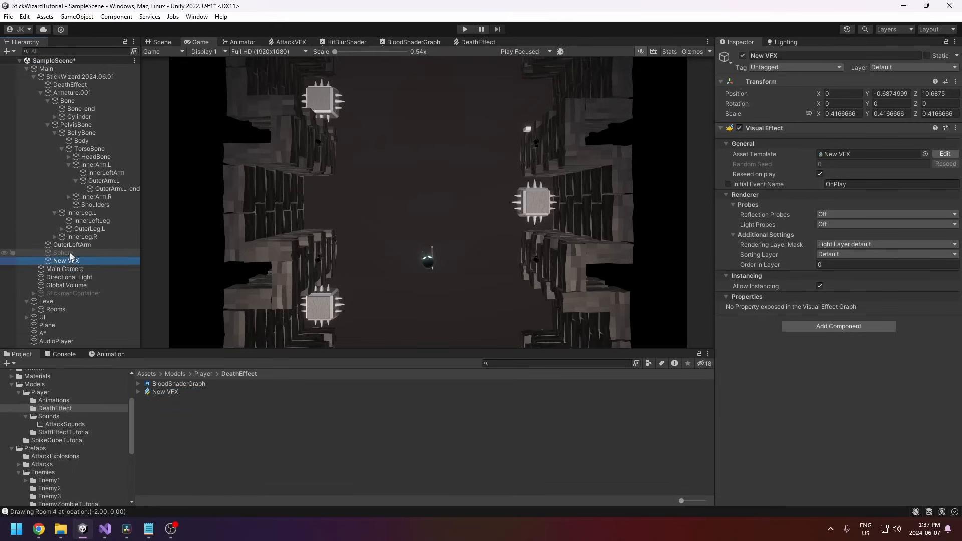
pyautogui.moveTo(66, 261); pyautogui.dragTo(87, 86)
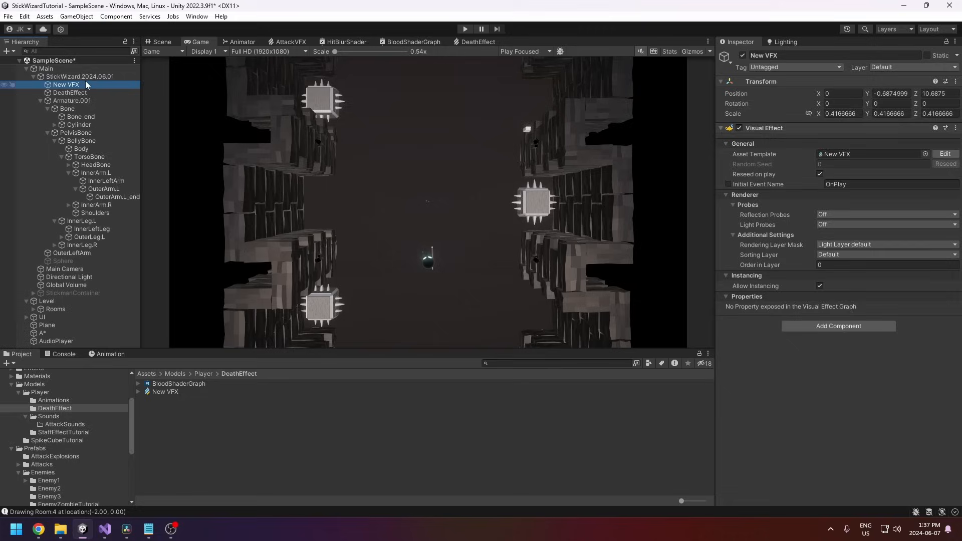
pyautogui.click(40, 101)
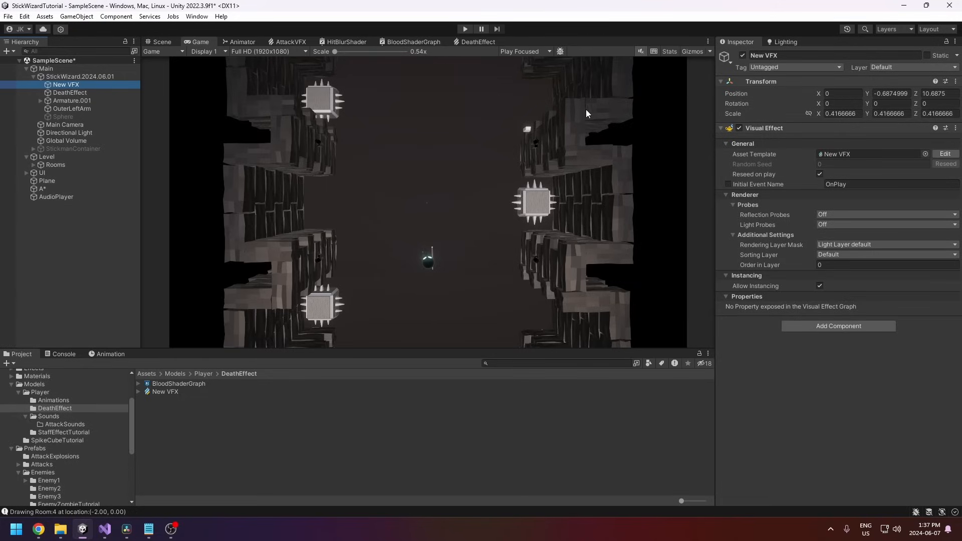
# Step: Frame the New VFX object in the Scene view and reset its transform to the parent's origin
pyautogui.click(152, 40)
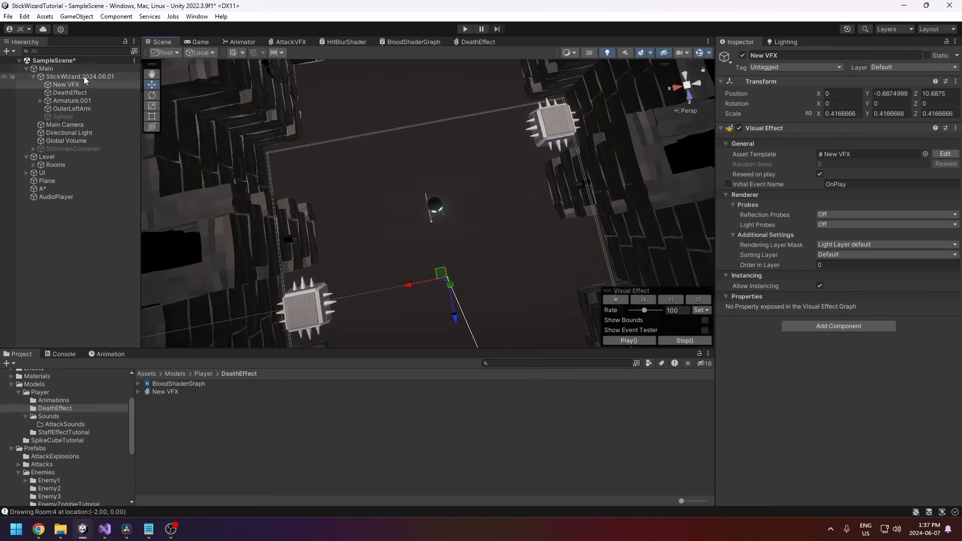
pyautogui.doubleClick(75, 84)
pyautogui.keyDown('alt'); pyautogui.moveTo(519, 163); pyautogui.dragTo(461, 243); pyautogui.keyUp('alt')
pyautogui.scroll(-6, 458, 241)
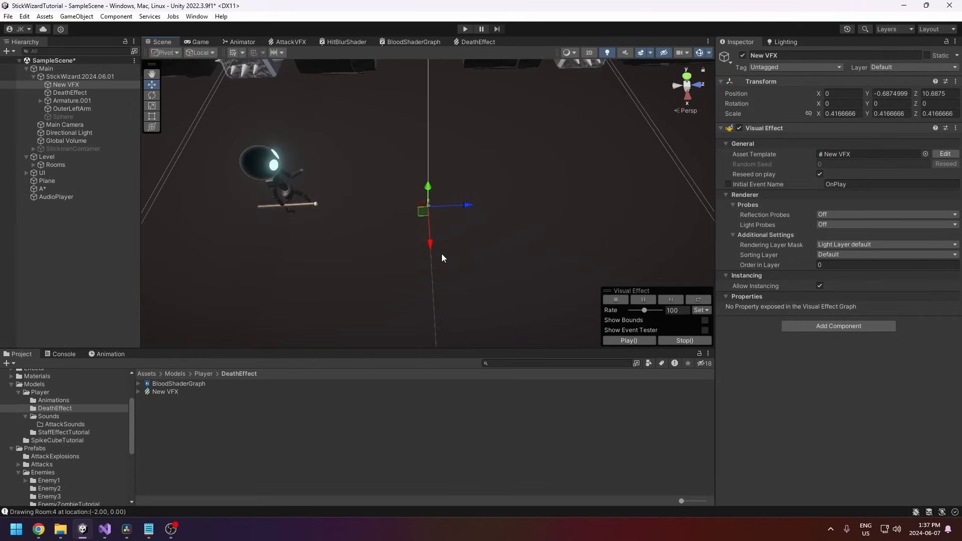
pyautogui.moveTo(438, 225); pyautogui.dragTo(473, 260, button='middle')
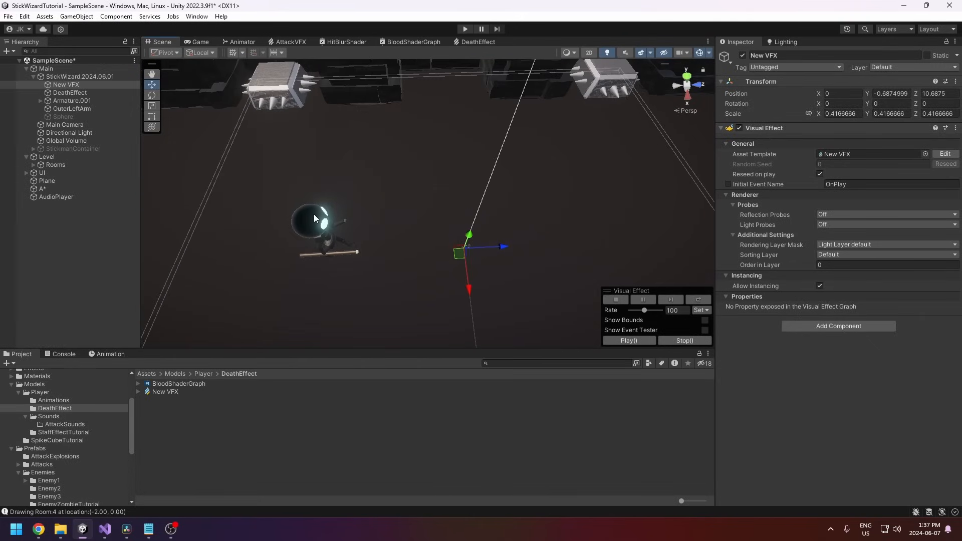
pyautogui.click(956, 82)
pyautogui.click(887, 93)
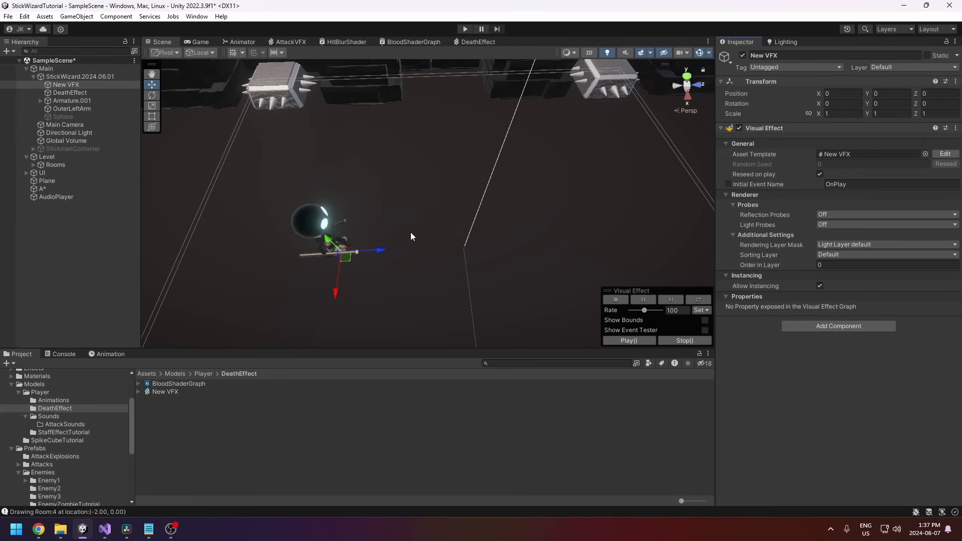
# Step: Raise New VFX to Y 7.53, just above the wizard's head, and delete the object from the scene
pyautogui.keyDown('alt'); pyautogui.moveTo(410, 235); pyautogui.dragTo(329, 147); pyautogui.keyUp('alt')
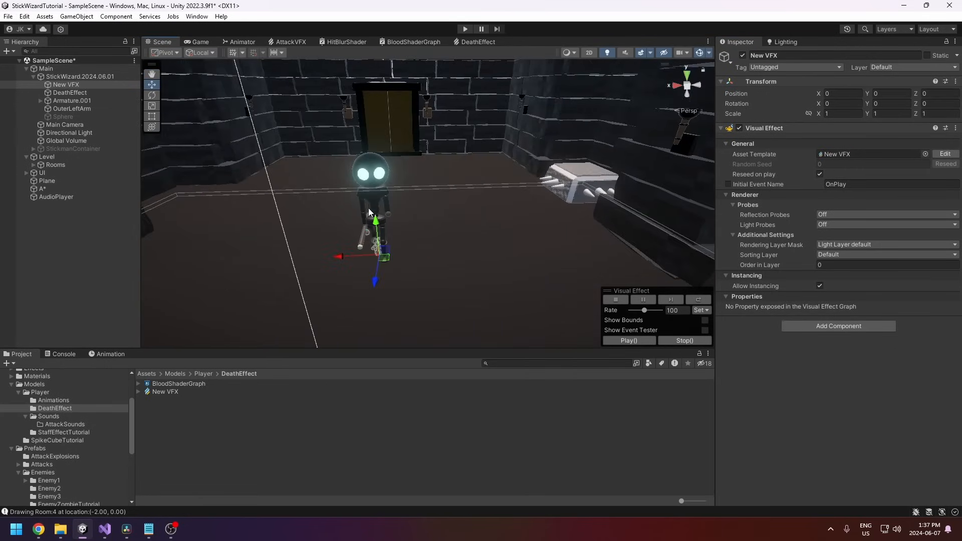
pyautogui.moveTo(370, 213); pyautogui.dragTo(372, 107)
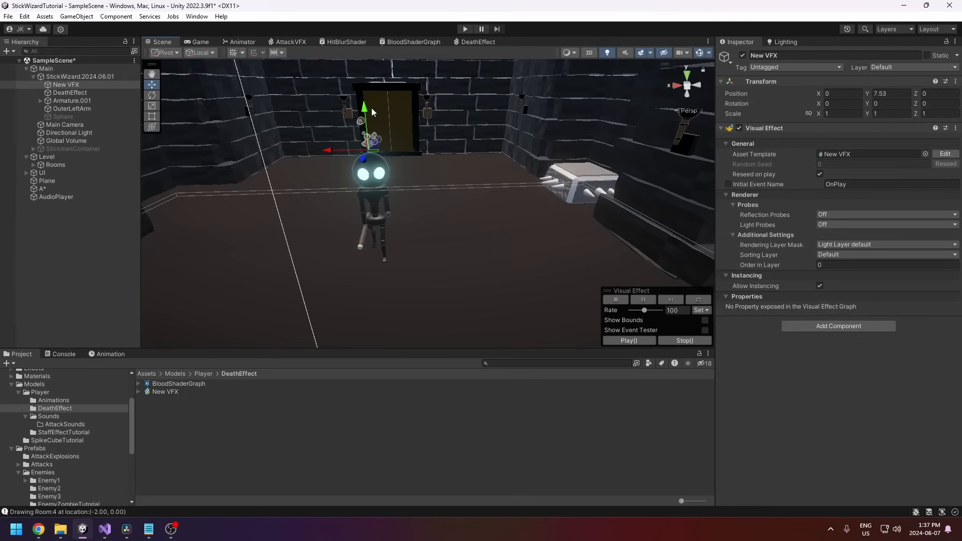
pyautogui.press('f')
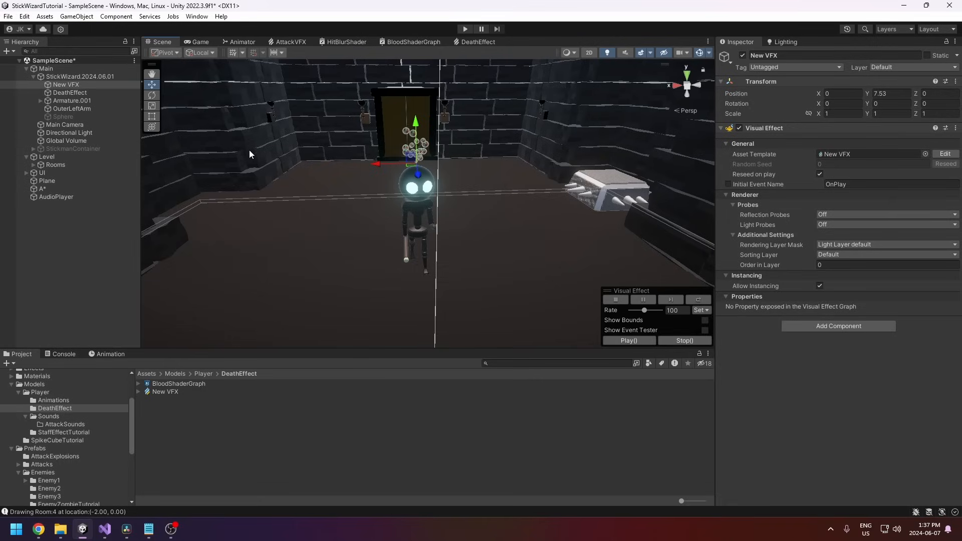
pyautogui.click(65, 84)
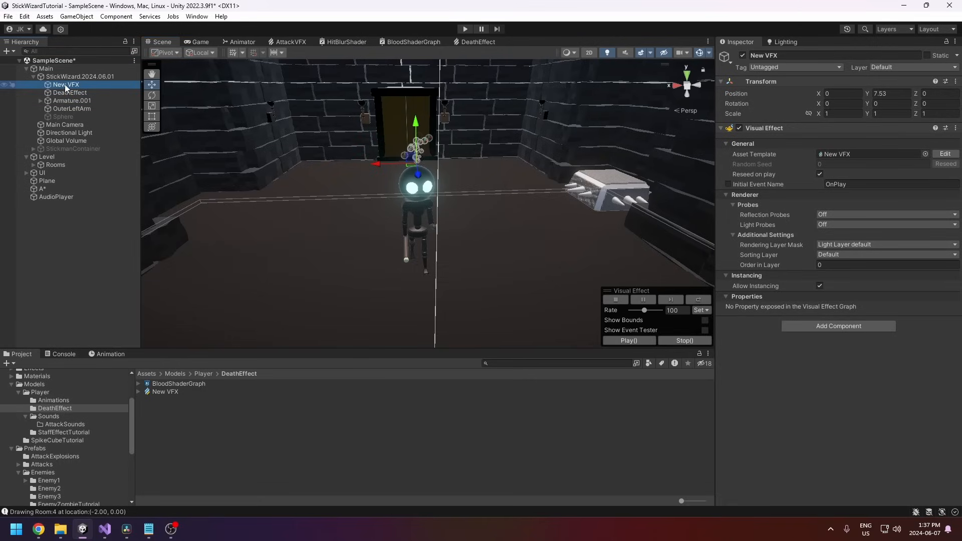
pyautogui.press('Delete')
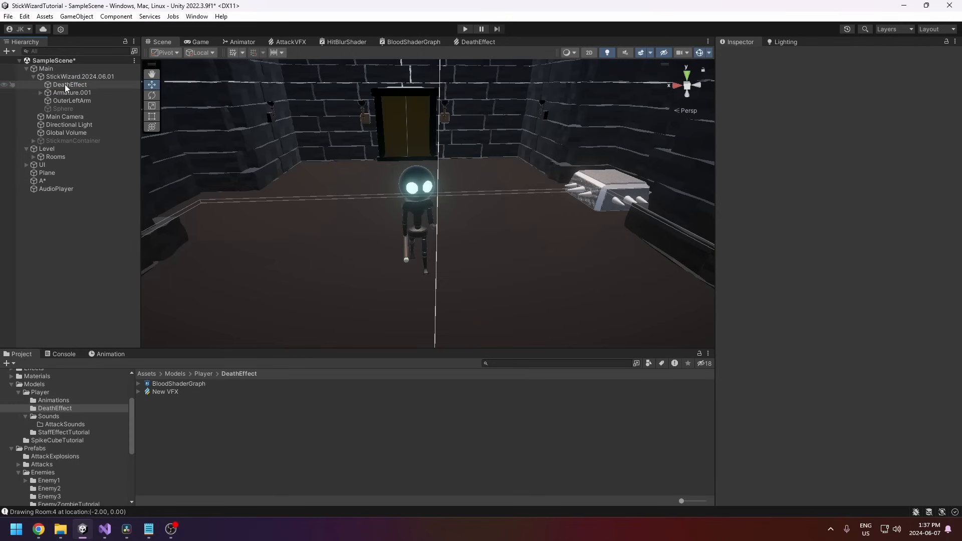
# Step: Switch to Visual Studio, examine the line in Die that finds DeathEffect and calls Play() on its VisualEffect, and return to Unity
pyautogui.click(106, 530)
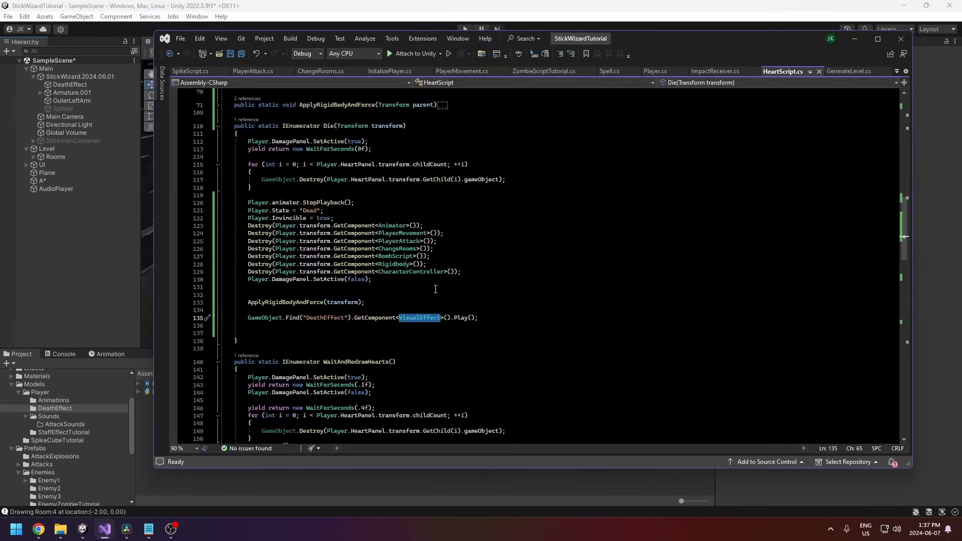
pyautogui.moveTo(247, 318); pyautogui.dragTo(323, 319)
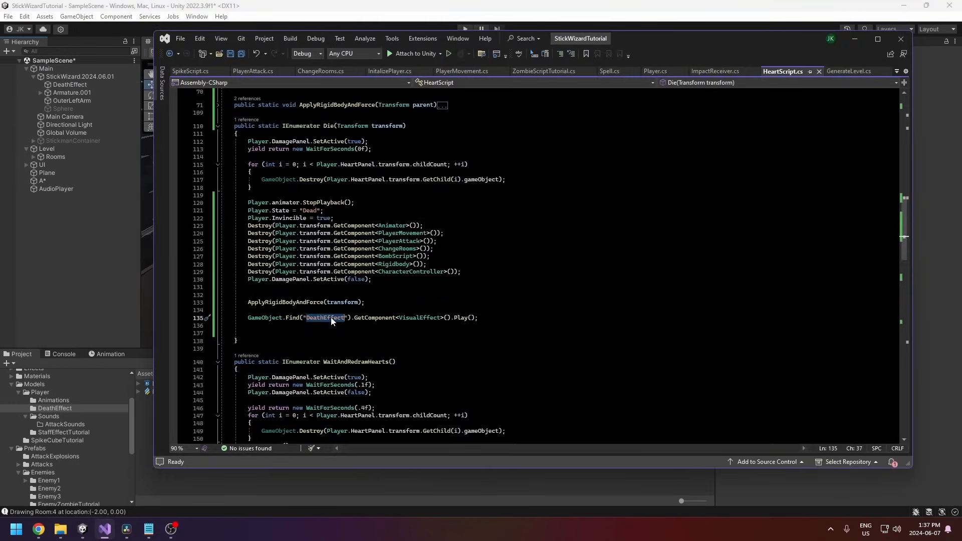
pyautogui.doubleClick(460, 318)
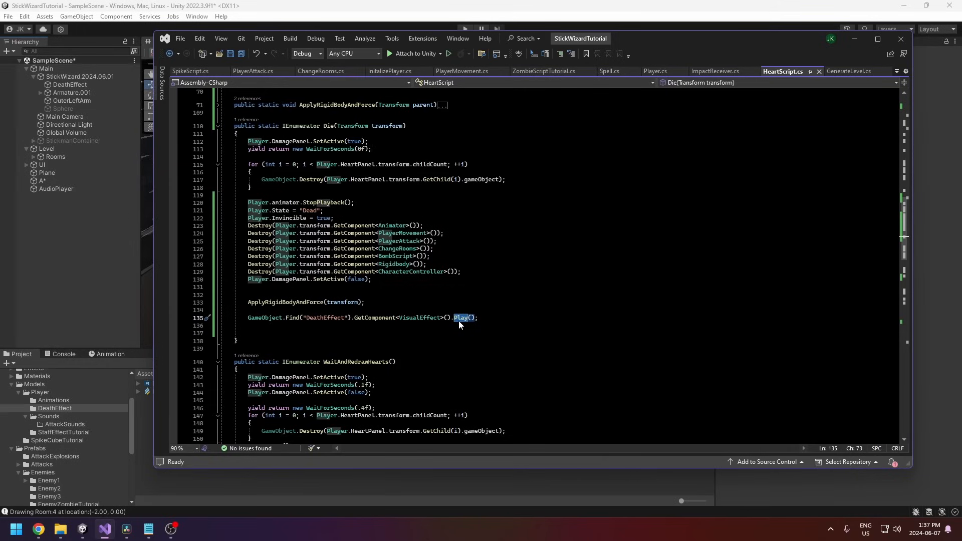
pyautogui.click(856, 39)
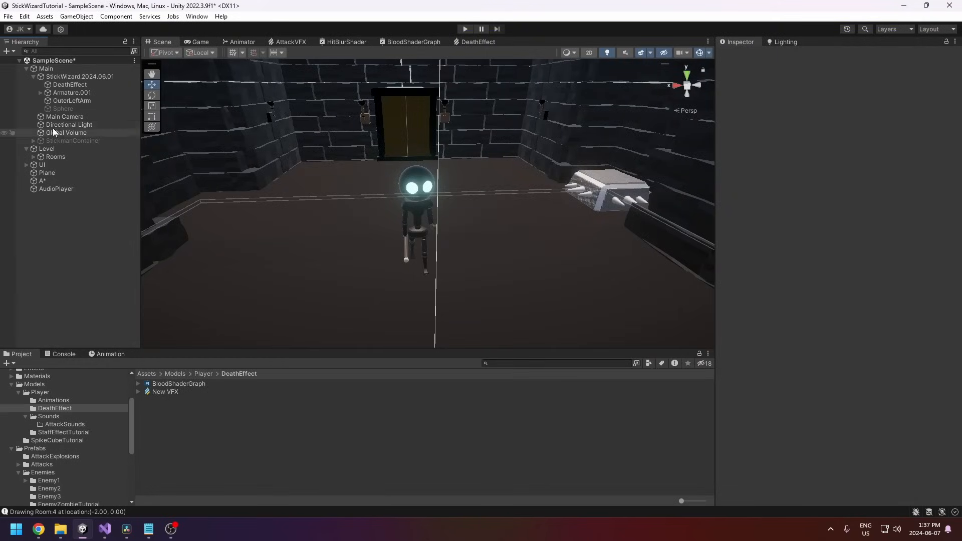
# Step: Open the DeathEffect object's graph and examine its particle contexts through to the Output Particle Unlit Mesh context
pyautogui.click(75, 84)
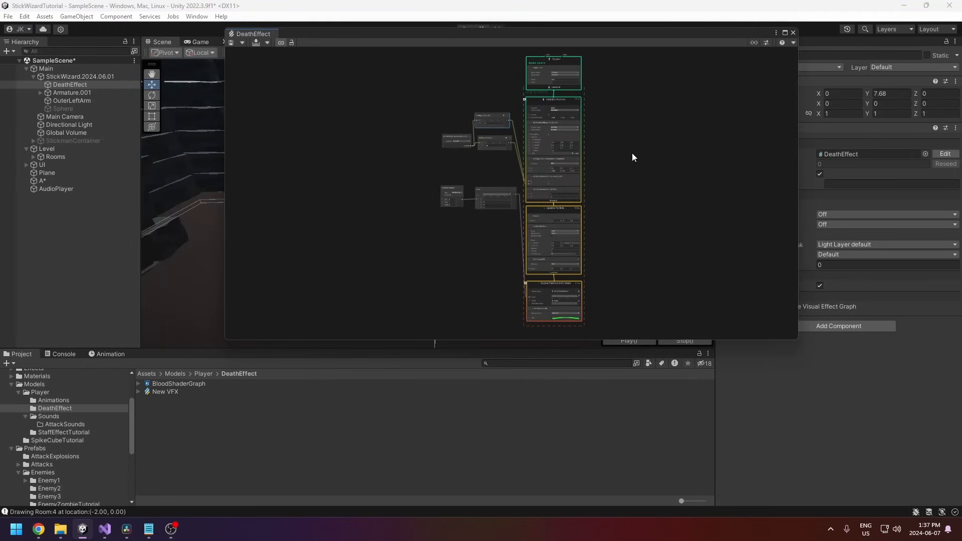
pyautogui.moveTo(632, 153); pyautogui.dragTo(570, 215, button='middle')
pyautogui.scroll(7, 569, 215)
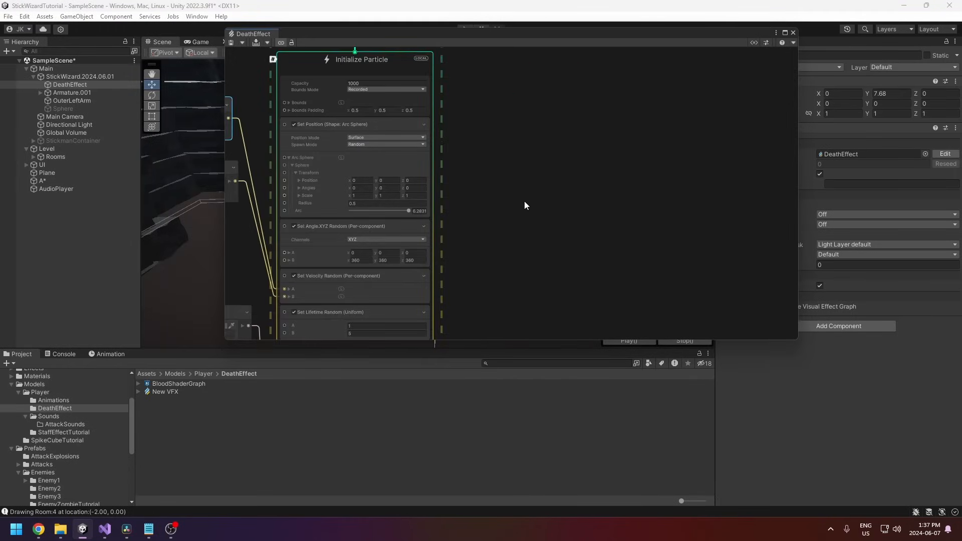
pyautogui.moveTo(453, 113); pyautogui.dragTo(621, 229, button='middle')
pyautogui.moveTo(627, 141); pyautogui.dragTo(605, 210, button='middle')
pyautogui.moveTo(626, 281)
pyautogui.mouseDown(button='middle')
pyautogui.moveTo(610, 229)
pyautogui.moveTo(597, 95)
pyautogui.mouseUp(button='middle')
pyautogui.moveTo(612, 296)
pyautogui.mouseDown(button='middle')
pyautogui.moveTo(621, 180)
pyautogui.moveTo(594, 60)
pyautogui.mouseUp(button='middle')
pyautogui.moveTo(575, 213); pyautogui.dragTo(571, 81, button='middle')
pyautogui.moveTo(595, 234); pyautogui.dragTo(586, 171, button='middle')
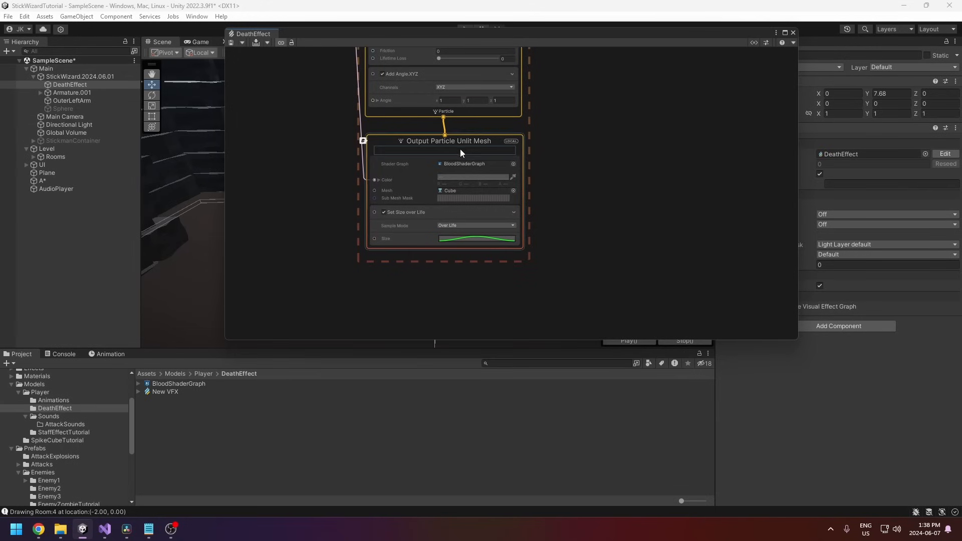
# Step: Try adding an Output Particle Mesh context beside Output Particle Unlit Mesh, and delete the added context
pyautogui.click(451, 144)
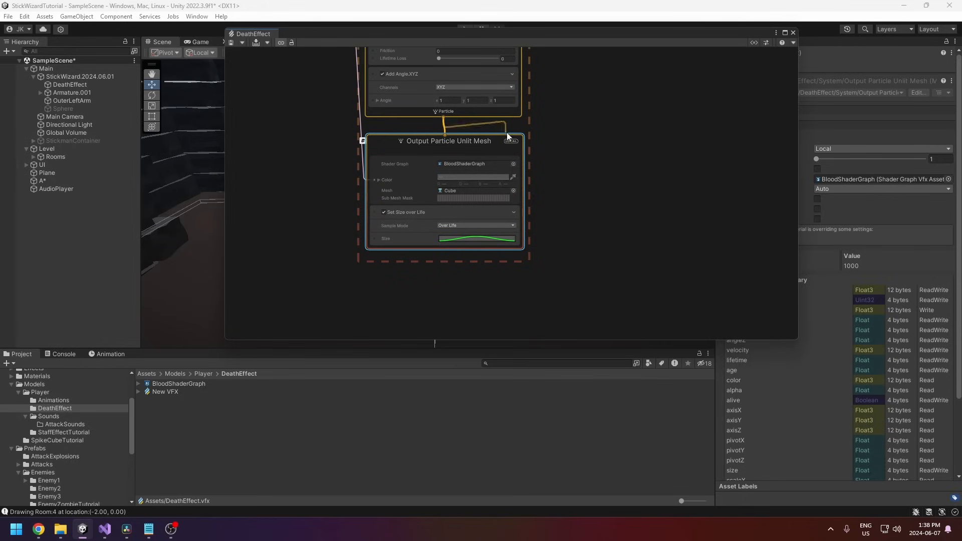
pyautogui.moveTo(508, 136); pyautogui.dragTo(575, 155)
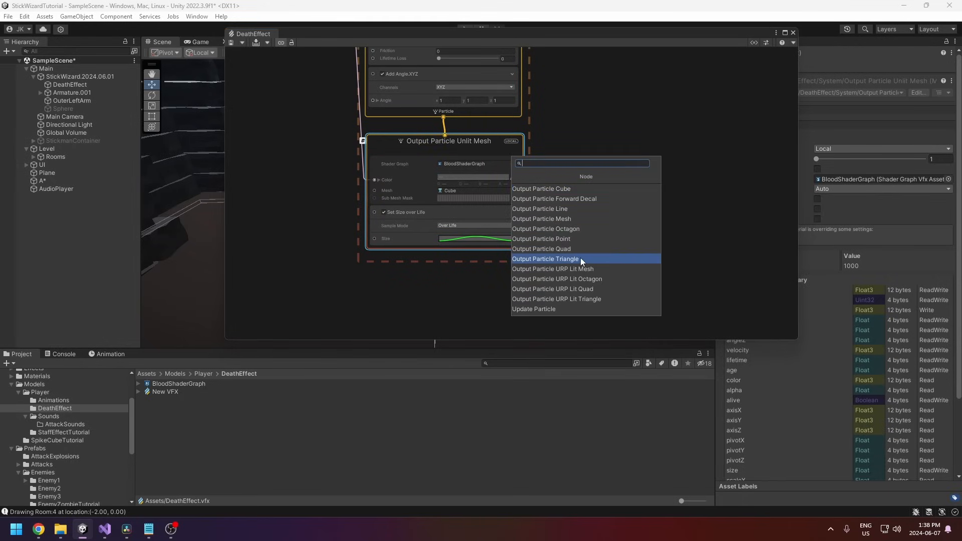
pyautogui.click(544, 218)
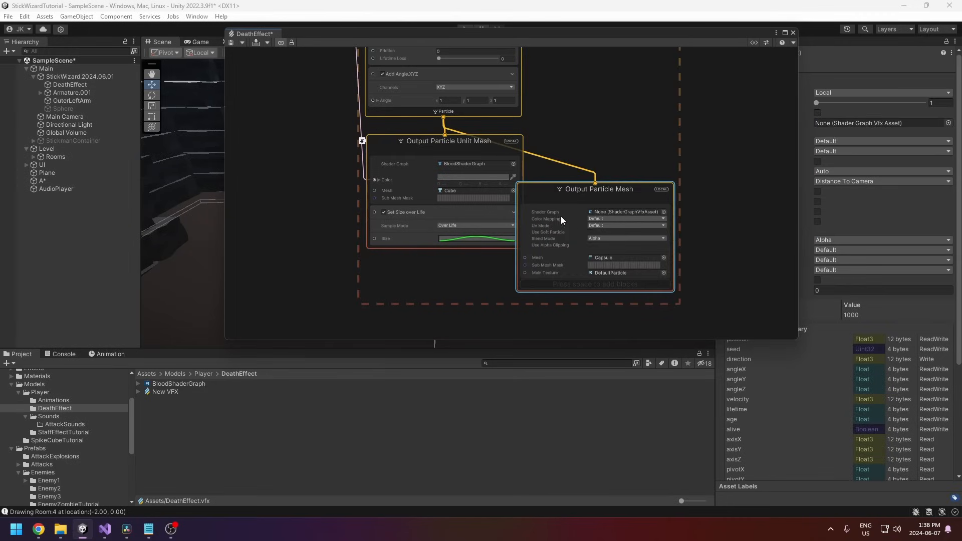
pyautogui.moveTo(636, 167); pyautogui.dragTo(645, 153)
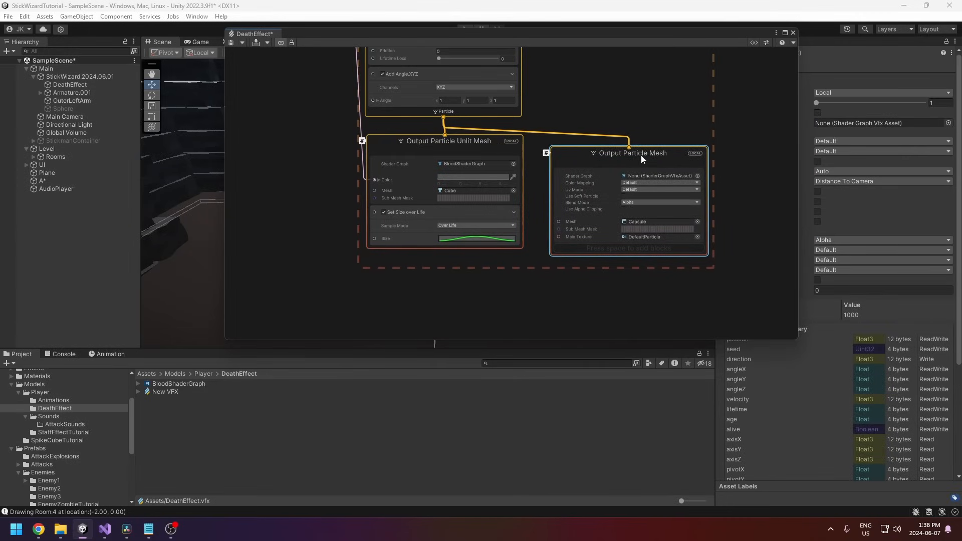
pyautogui.press('Delete')
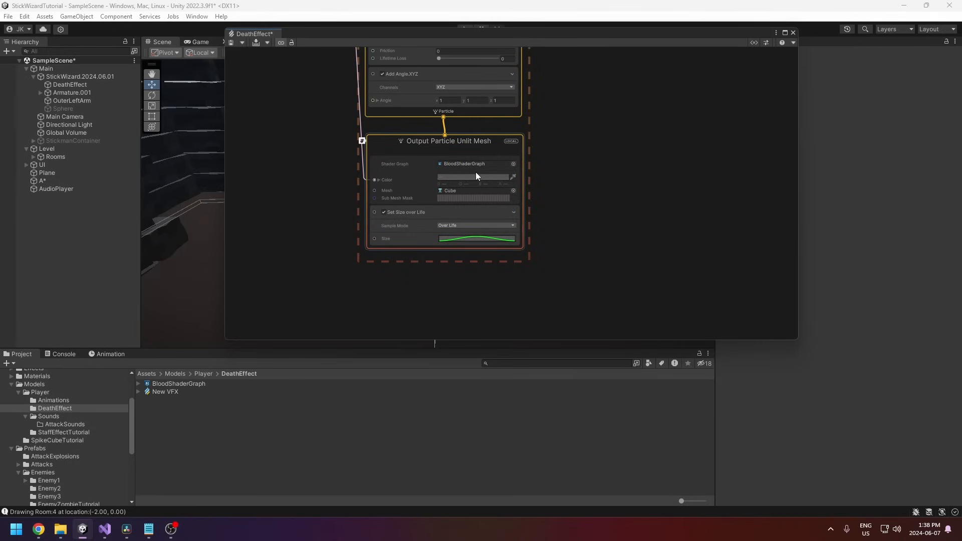
# Step: Search the available meshes for "cube" and assign Unity's built-in Cube (UnityEngine.Mesh) to the Output Particle Unlit Mesh context
pyautogui.click(513, 191)
pyautogui.moveTo(365, 85); pyautogui.dragTo(629, 85)
pyautogui.press('BackSpace')
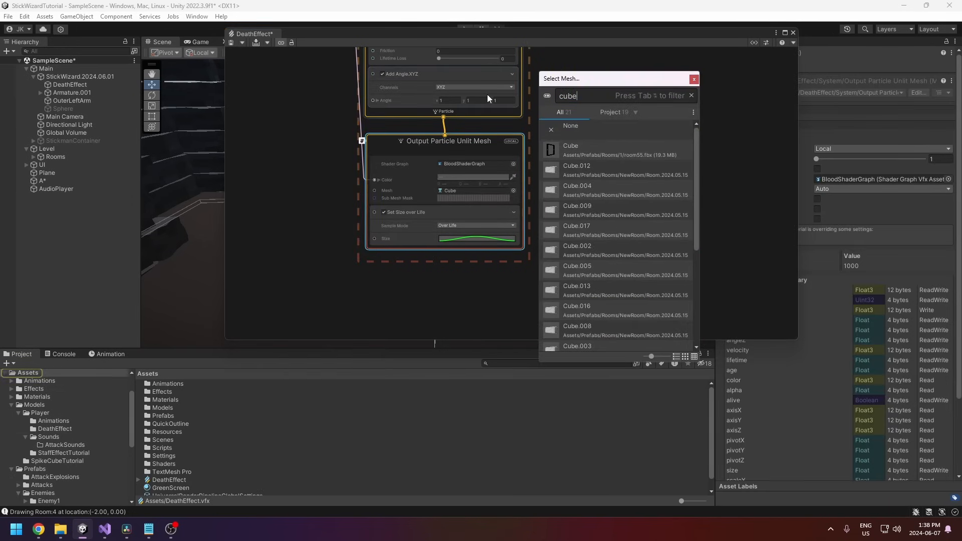
pyautogui.moveTo(696, 168); pyautogui.dragTo(700, 279)
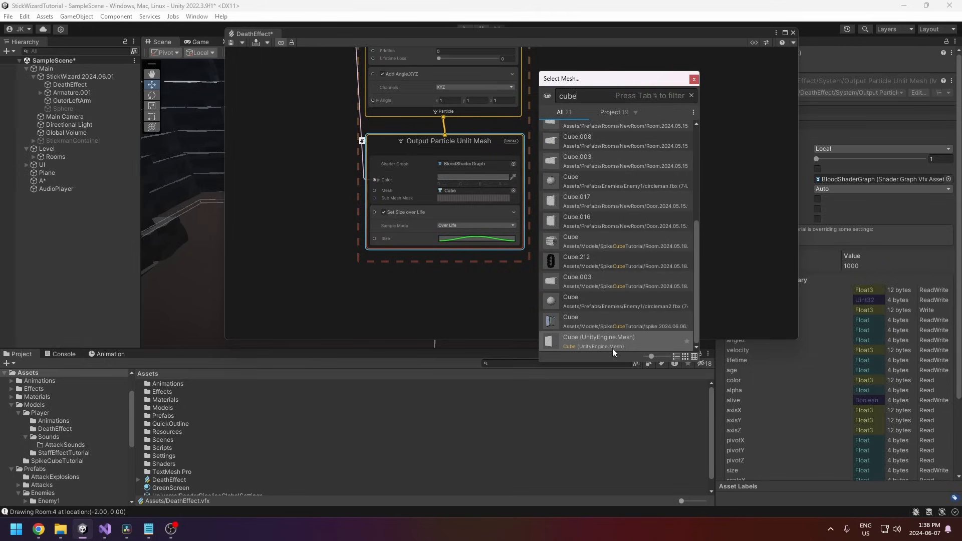
pyautogui.scroll(6, 613, 346)
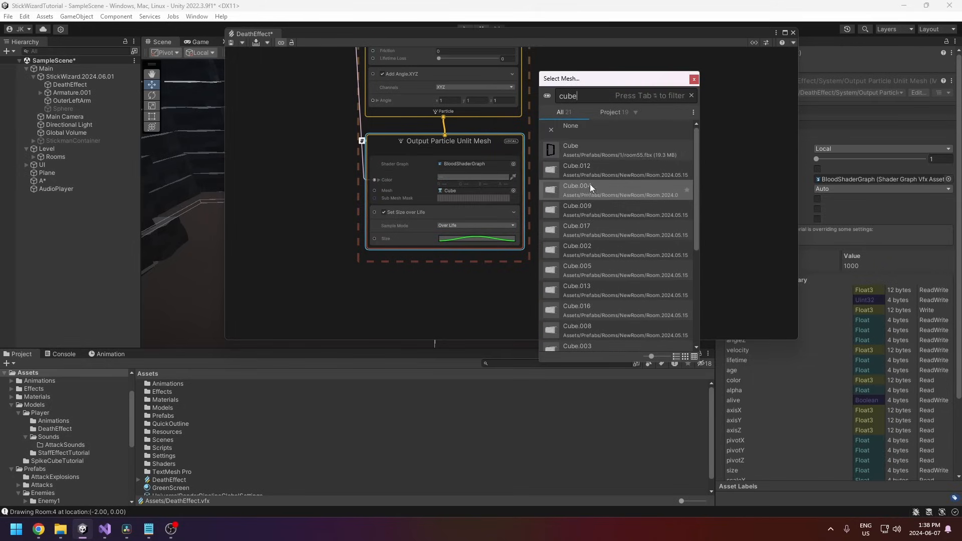
pyautogui.scroll(-4, 591, 185)
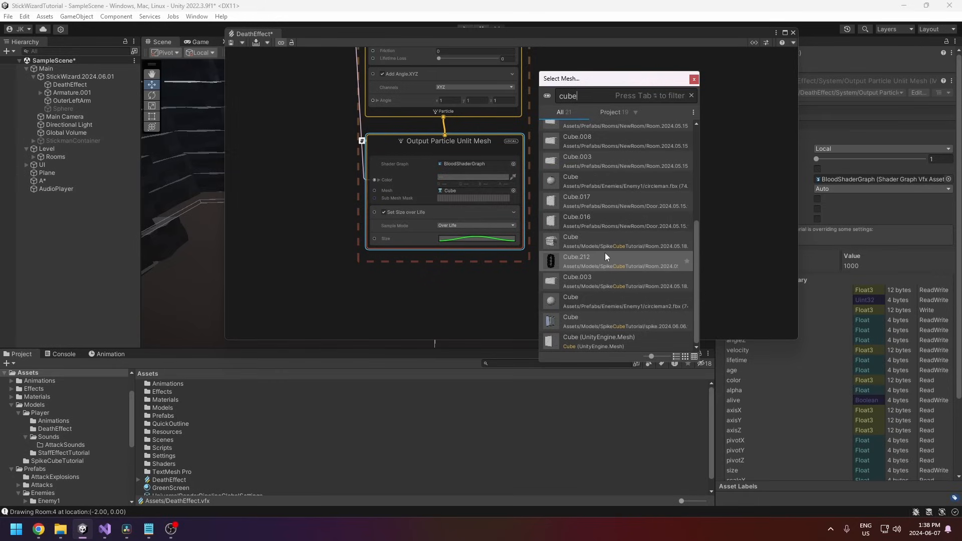
pyautogui.click(588, 341)
pyautogui.click(694, 79)
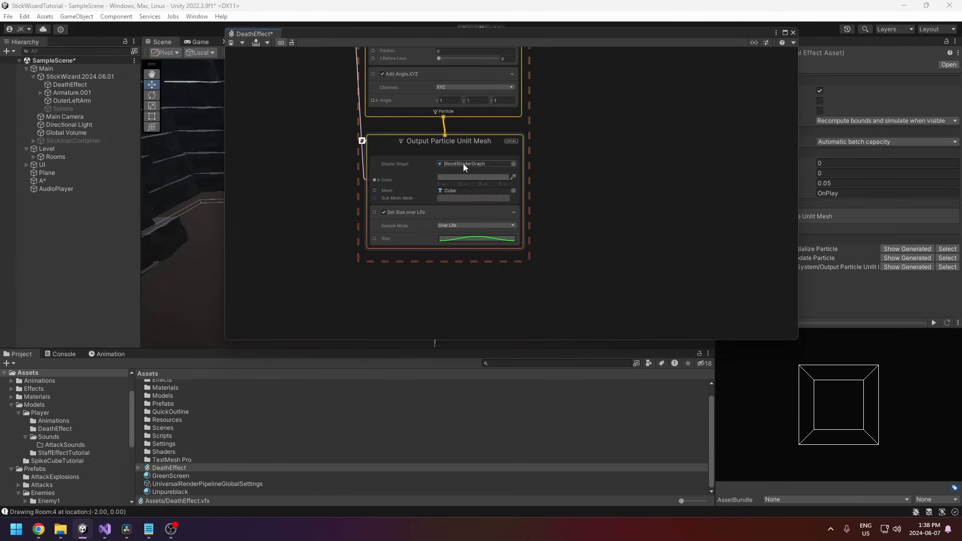
# Step: Place the Random Number and Color nodes beside Output Particle Unlit Mesh, and move the DeathEffect graph window clear of the Scene view
pyautogui.scroll(-5, 569, 278)
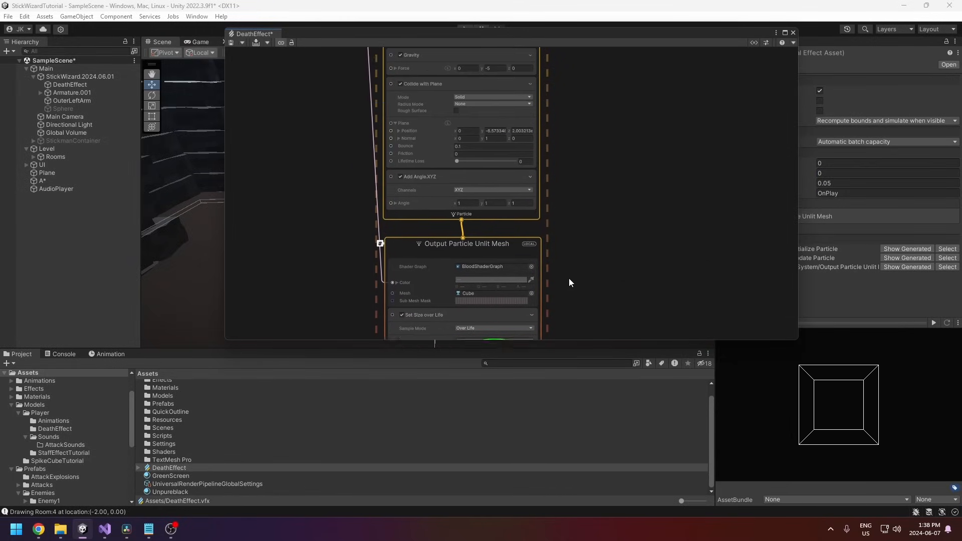
pyautogui.moveTo(443, 175); pyautogui.dragTo(431, 278)
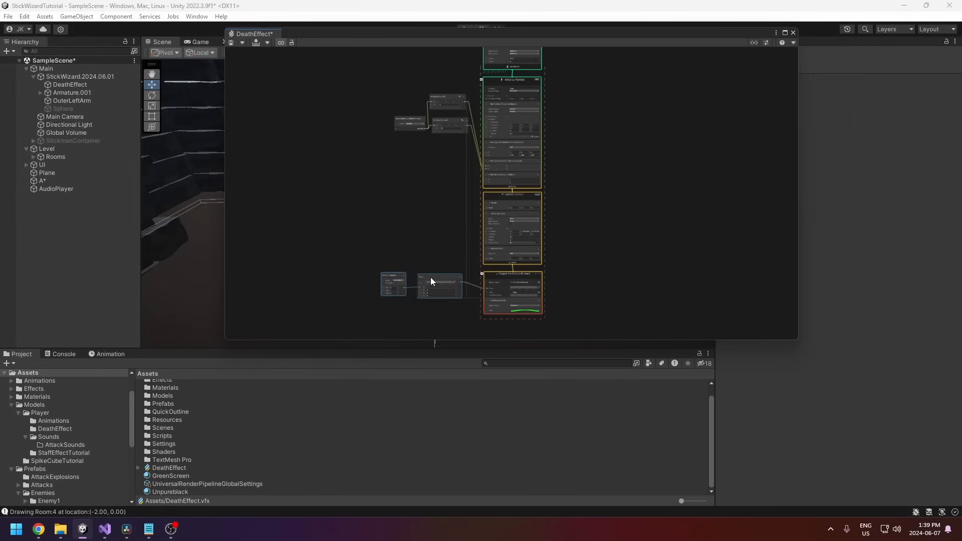
pyautogui.scroll(10, 551, 306)
pyautogui.moveTo(552, 305); pyautogui.dragTo(694, 260, button='middle')
pyautogui.scroll(-4, 680, 275)
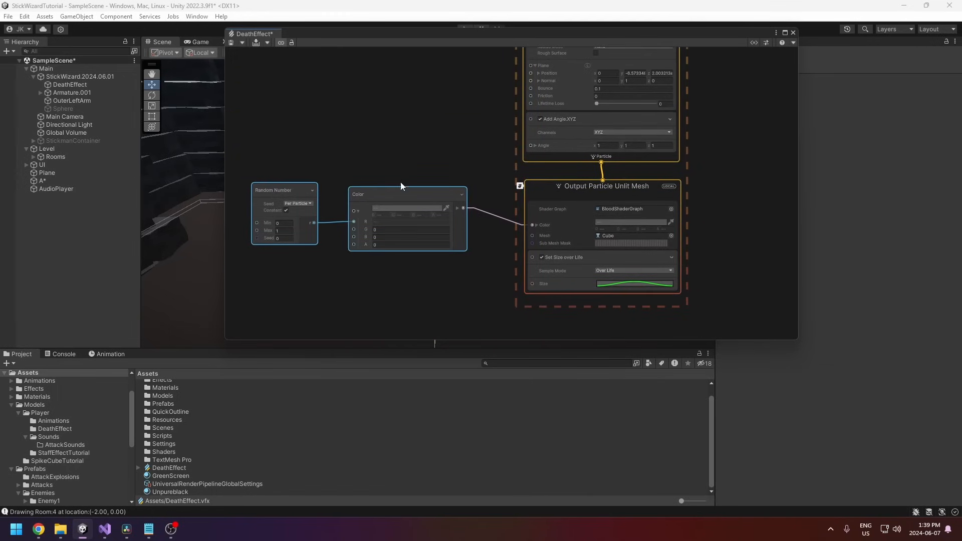
pyautogui.moveTo(368, 192); pyautogui.dragTo(383, 201)
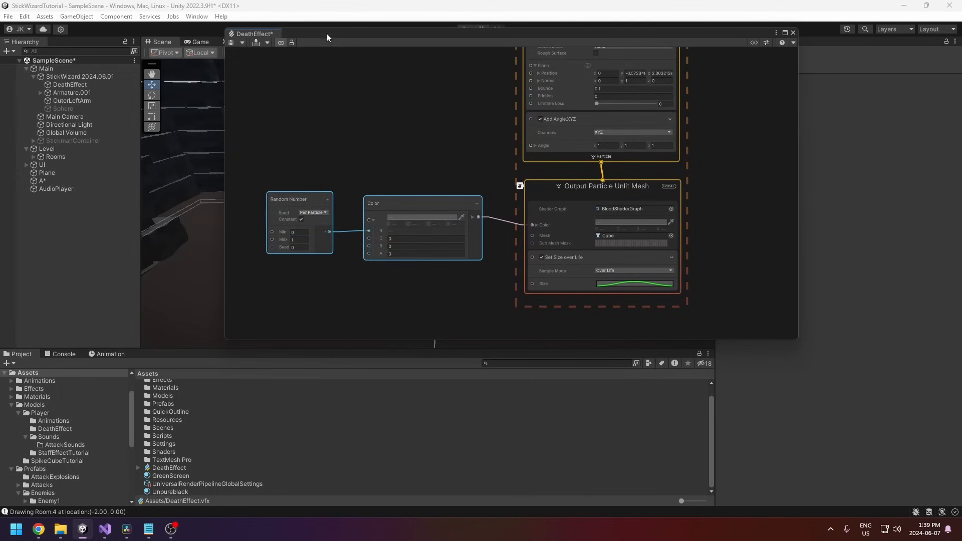
pyautogui.moveTo(307, 32); pyautogui.dragTo(234, 278)
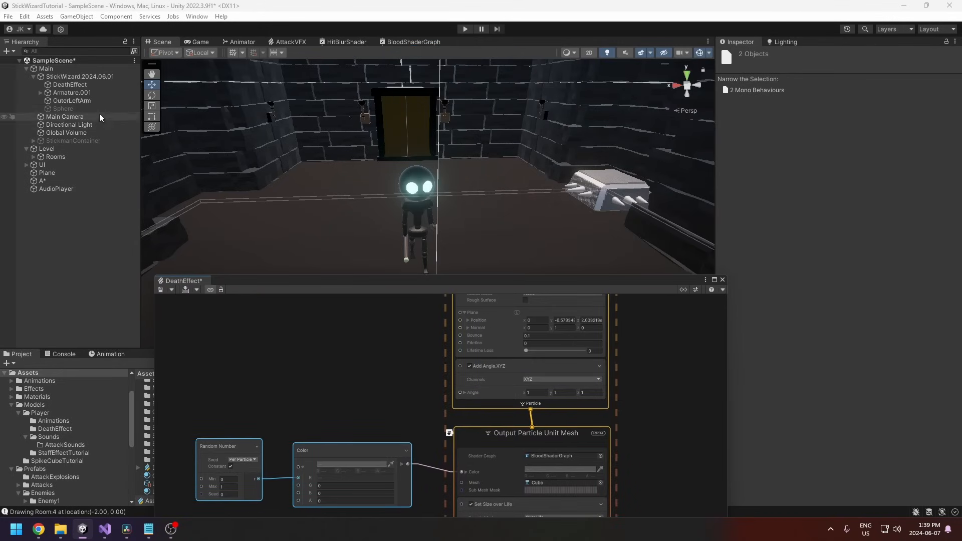
# Step: Select the DeathEffect object, play its effect in the Scene view, and move the graph window clear of the Project assets
pyautogui.click(70, 85)
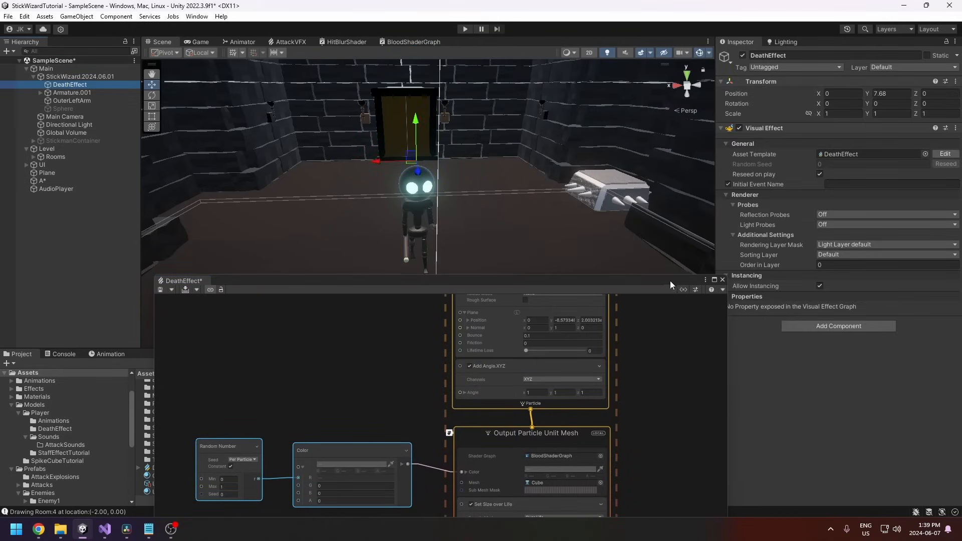
pyautogui.moveTo(670, 281); pyautogui.dragTo(647, 370)
pyautogui.click(631, 341)
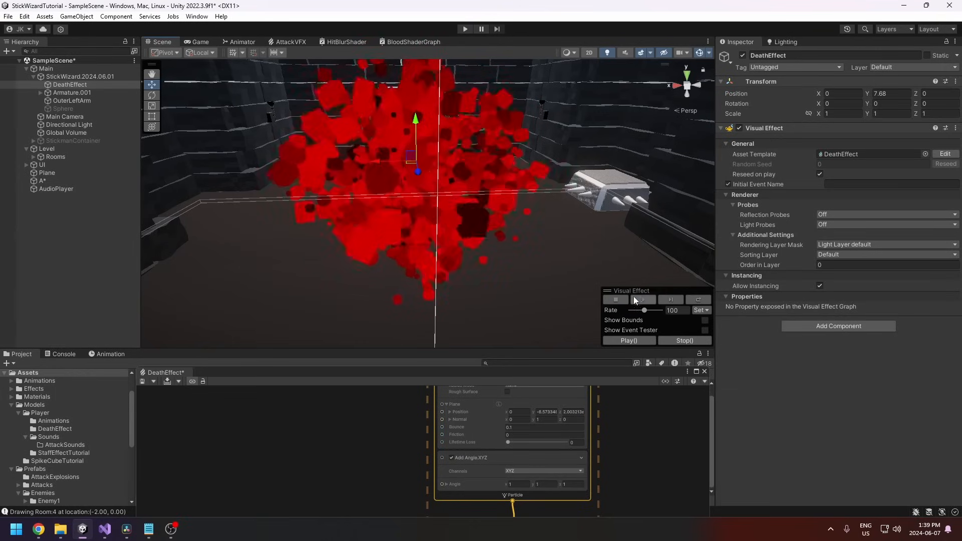
pyautogui.click(634, 300)
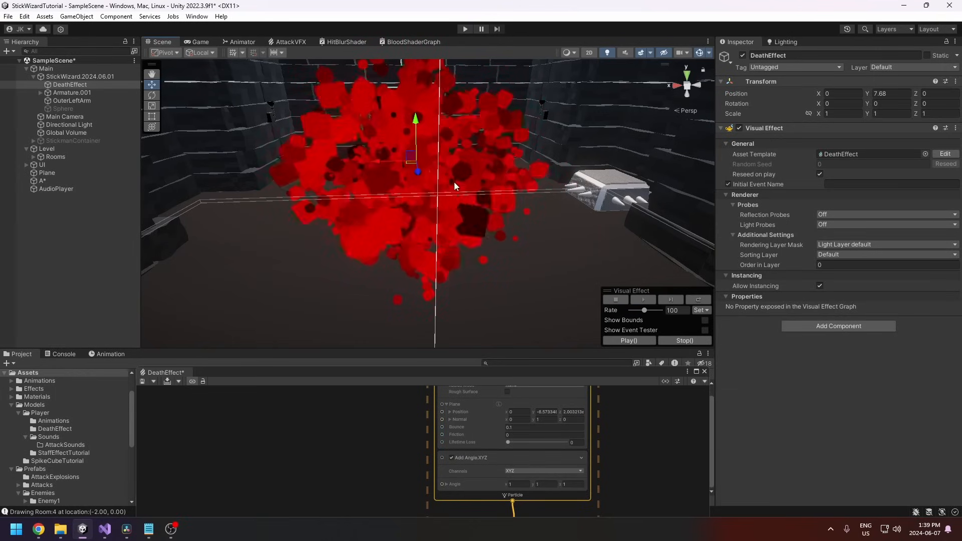
pyautogui.moveTo(448, 371); pyautogui.dragTo(787, 101)
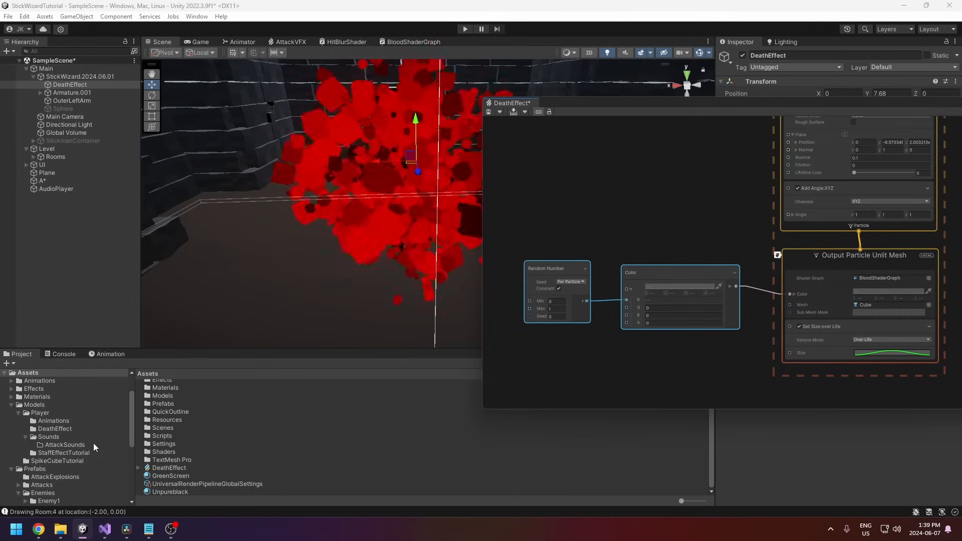
# Step: Open the Models/Player/DeathEffect folder and look up the URP Unlit Shader Graph among its asset creation options, without creating one
pyautogui.click(52, 428)
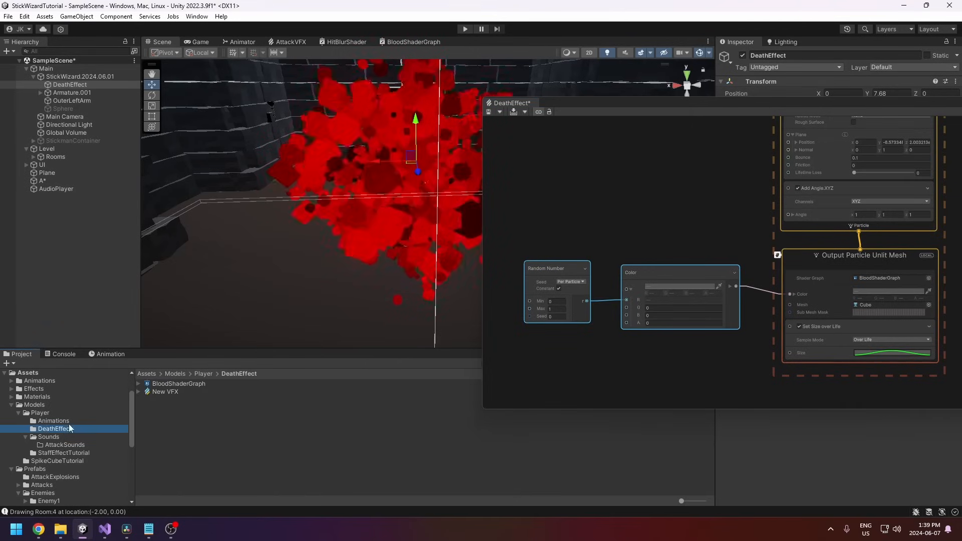
pyautogui.rightClick(180, 402)
pyautogui.moveTo(216, 123)
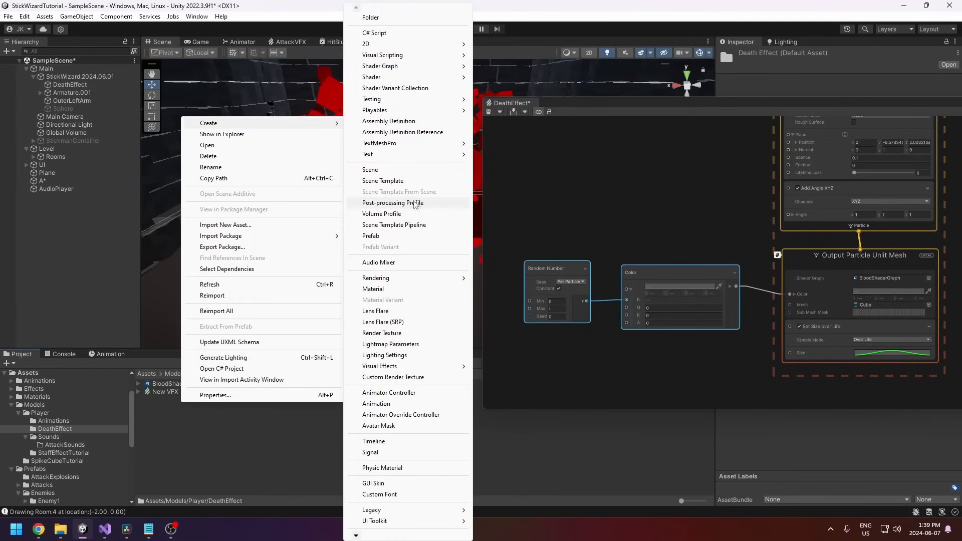
pyautogui.moveTo(416, 66)
pyautogui.moveTo(503, 70)
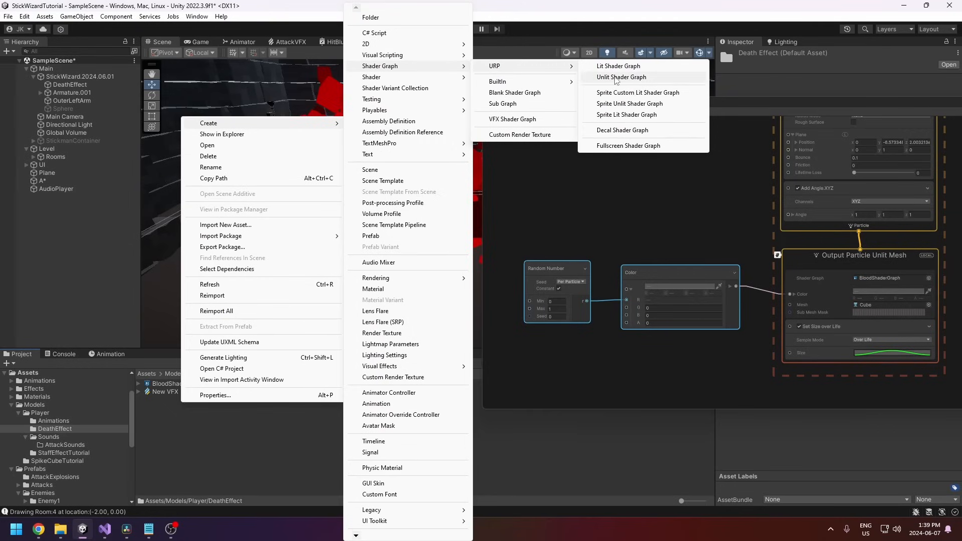
pyautogui.click(627, 449)
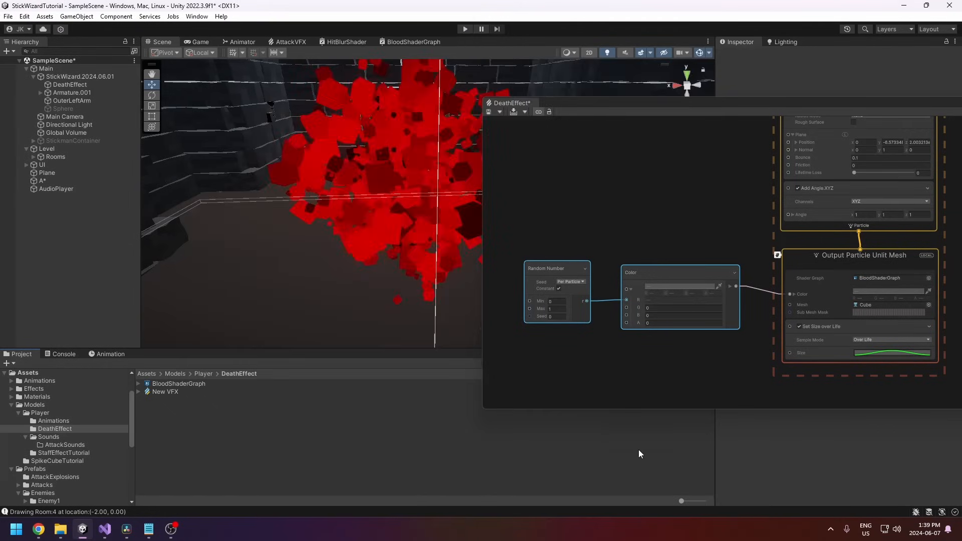
# Step: Open BloodShaderGraph in a floating window and examine its graph settings, including Support VFX Graph and the available Material types
pyautogui.click(175, 384)
pyautogui.doubleClick(175, 384)
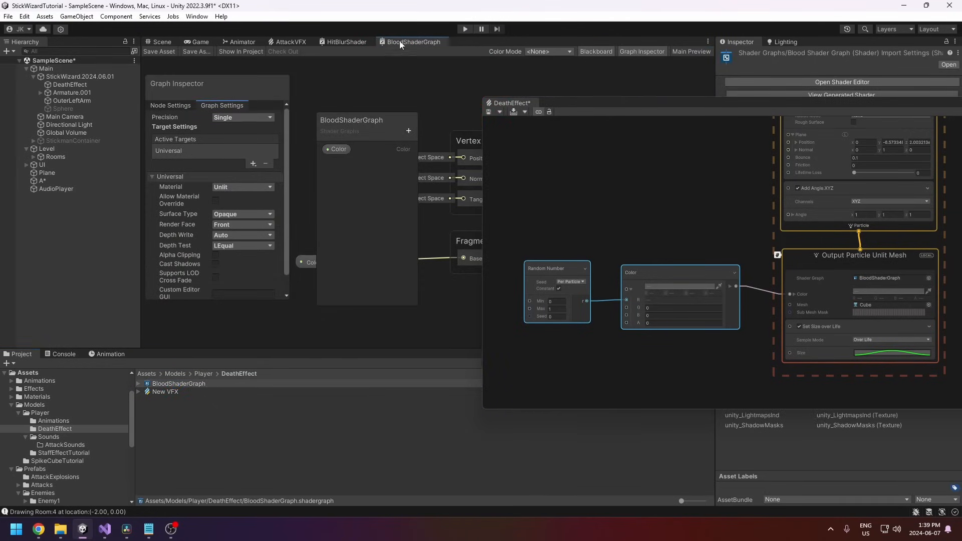
pyautogui.moveTo(399, 41); pyautogui.dragTo(422, 251)
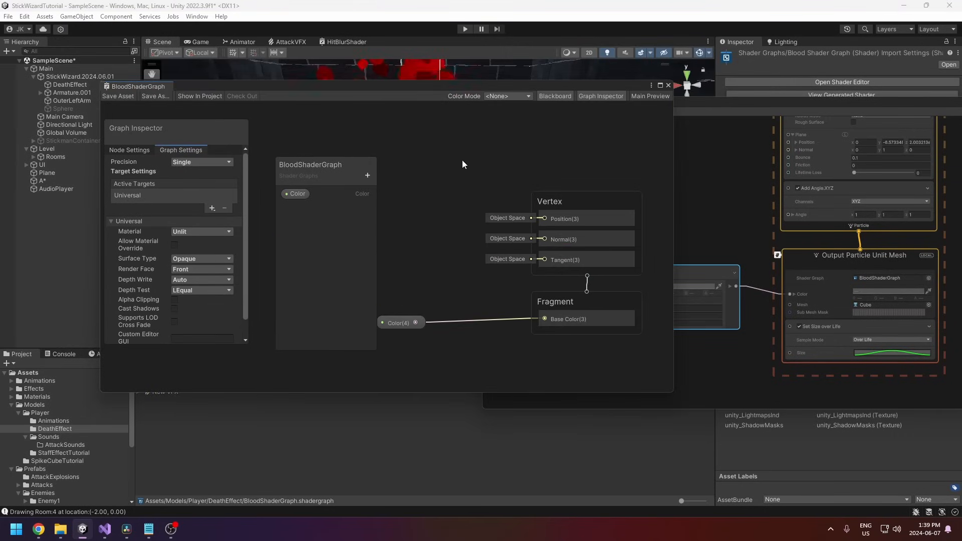
pyautogui.scroll(-4, 434, 177)
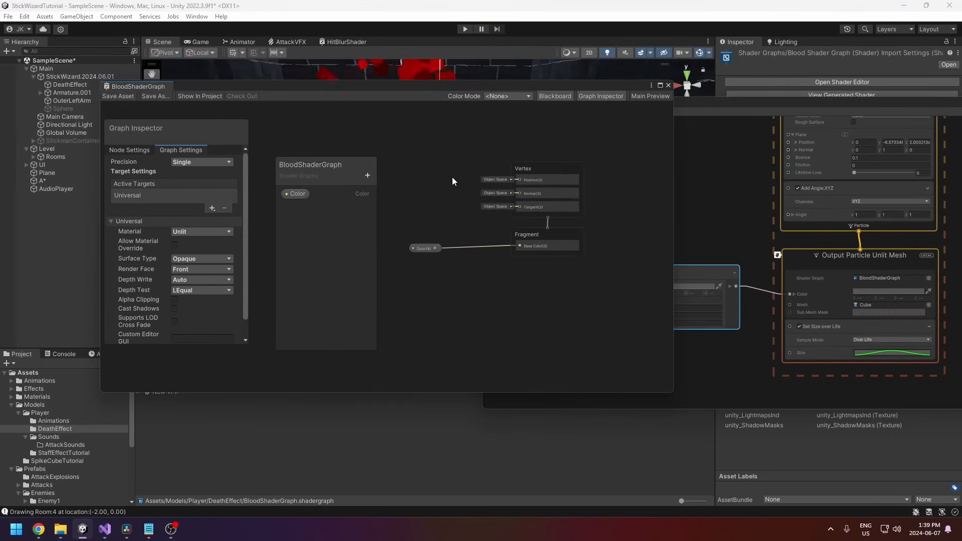
pyautogui.scroll(-2, 194, 279)
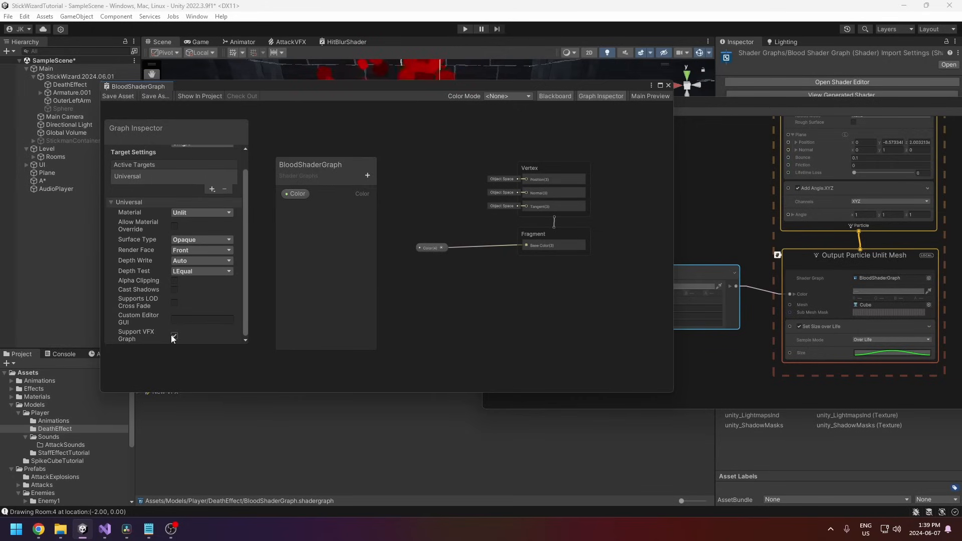
pyautogui.scroll(2, 175, 312)
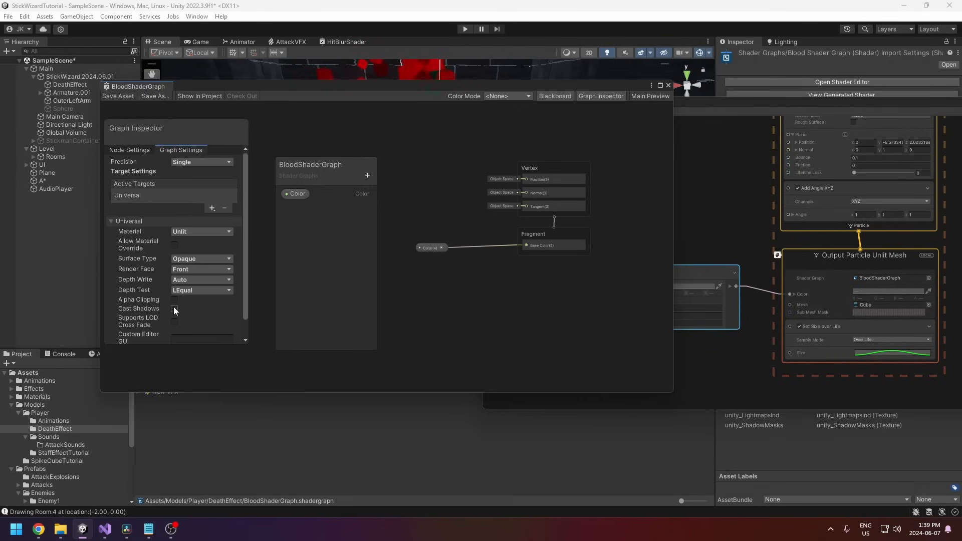
pyautogui.click(190, 231)
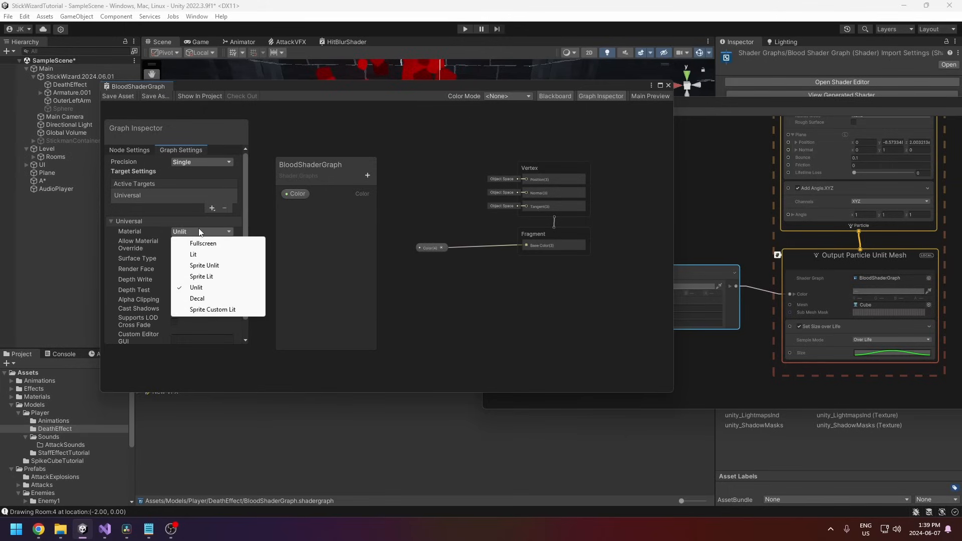
pyautogui.click(154, 227)
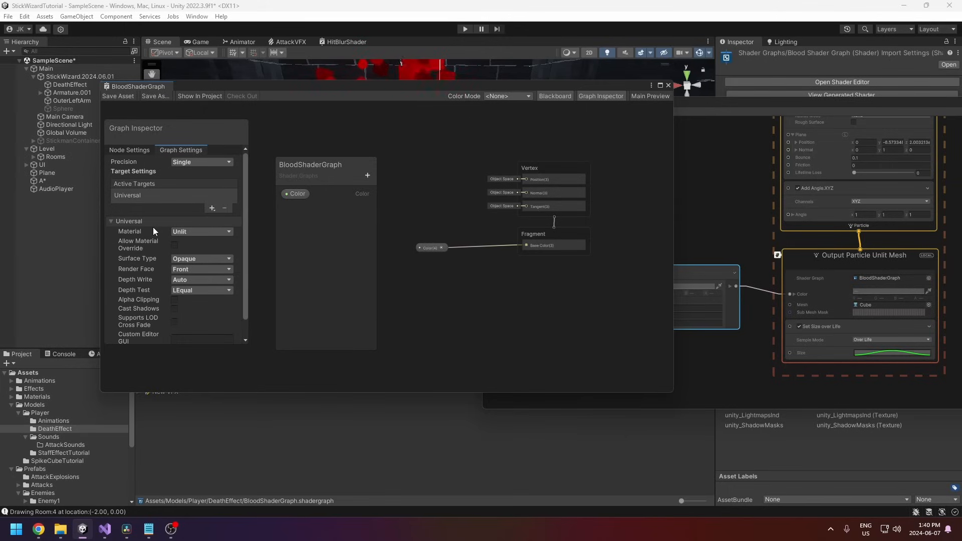
# Step: Toggle the BloodShaderGraph Blackboard and look through the property types it can add, including Color, without adding one
pyautogui.click(560, 95)
pyautogui.click(560, 95)
pyautogui.click(560, 95)
pyautogui.click(561, 95)
pyautogui.click(367, 175)
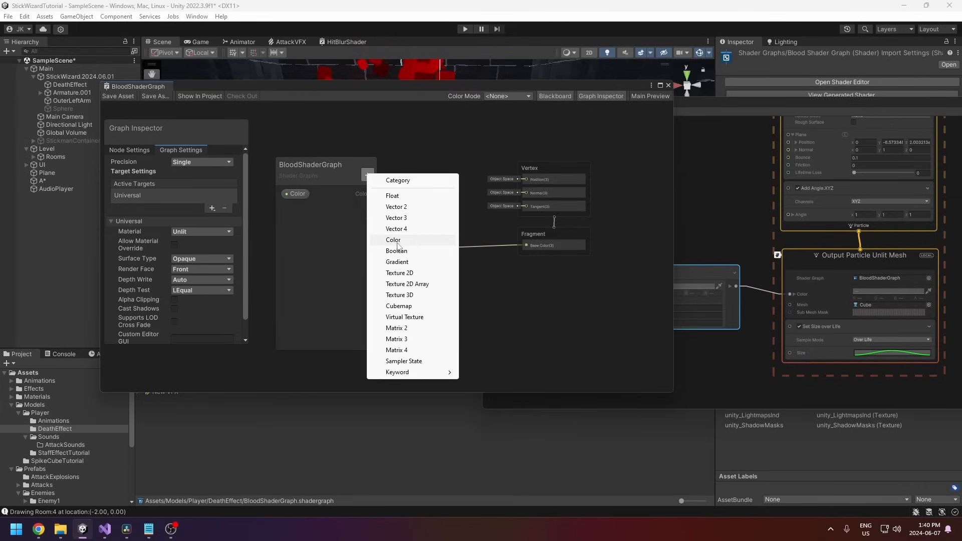
pyautogui.click(338, 233)
# Step: Examine the Color property's connection to the Fragment Base Color, and close the BloodShaderGraph window
pyautogui.moveTo(430, 246); pyautogui.dragTo(449, 240, button='middle')
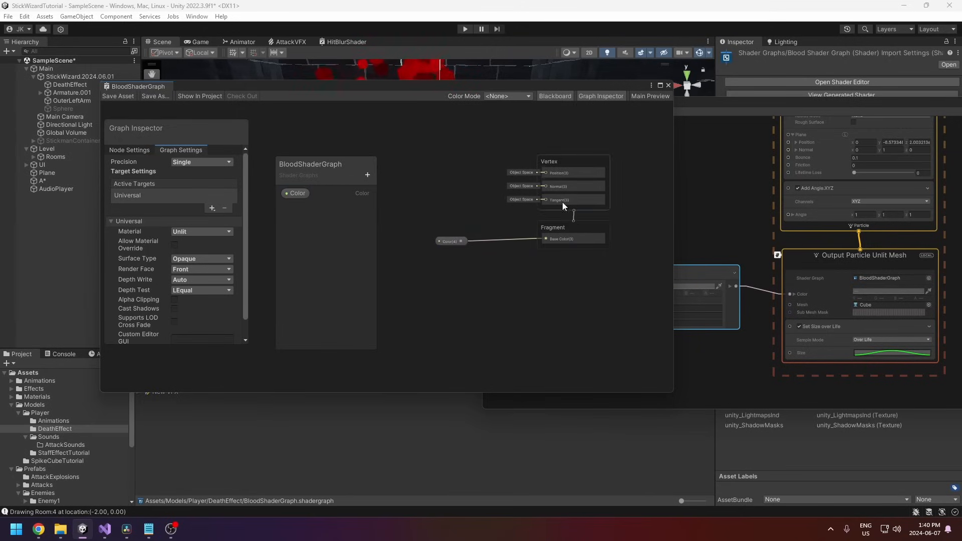
pyautogui.moveTo(600, 85); pyautogui.dragTo(461, 85)
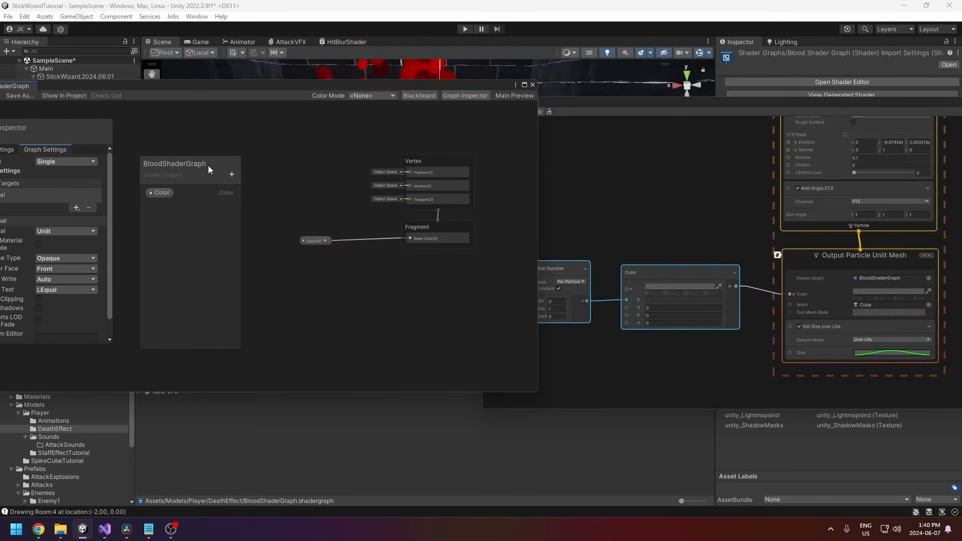
pyautogui.click(533, 85)
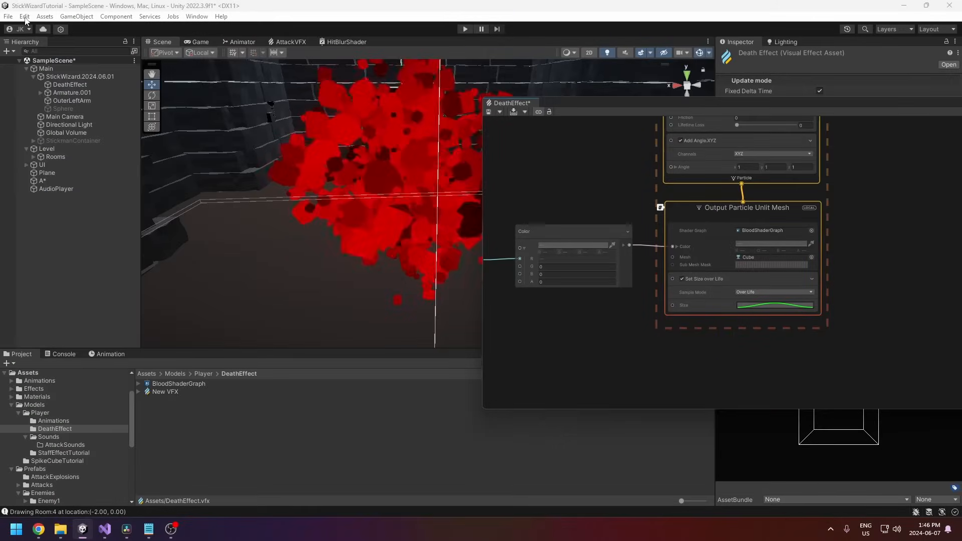
# Step: Check the Visual Effects preferences, including Improved Shader Graph Generation and Experimental Operators/Blocks, and close the preferences
pyautogui.click(24, 16)
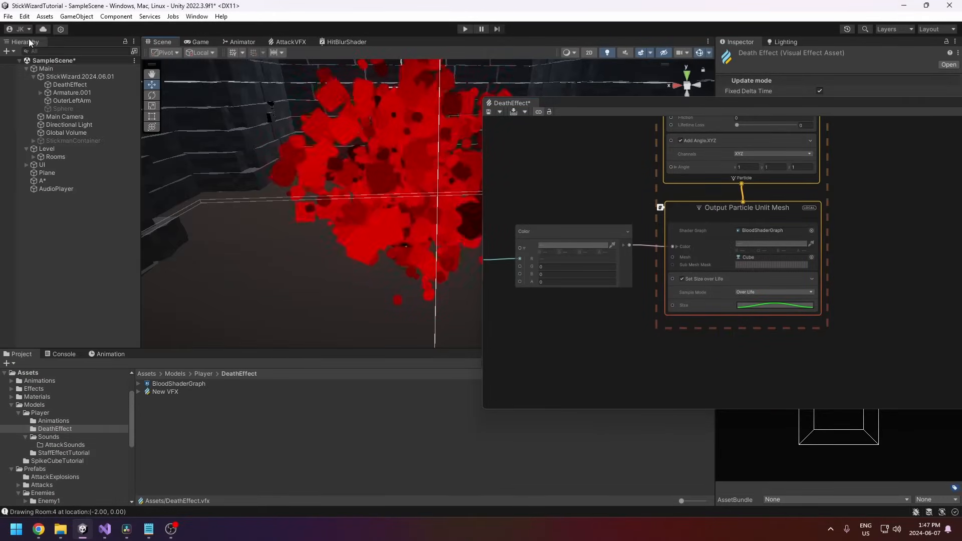
pyautogui.click(22, 17)
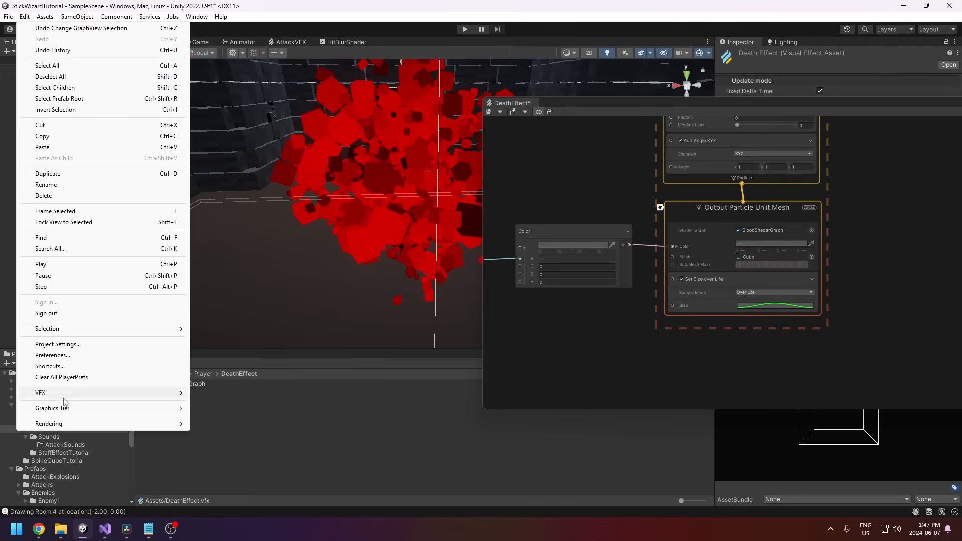
pyautogui.click(55, 356)
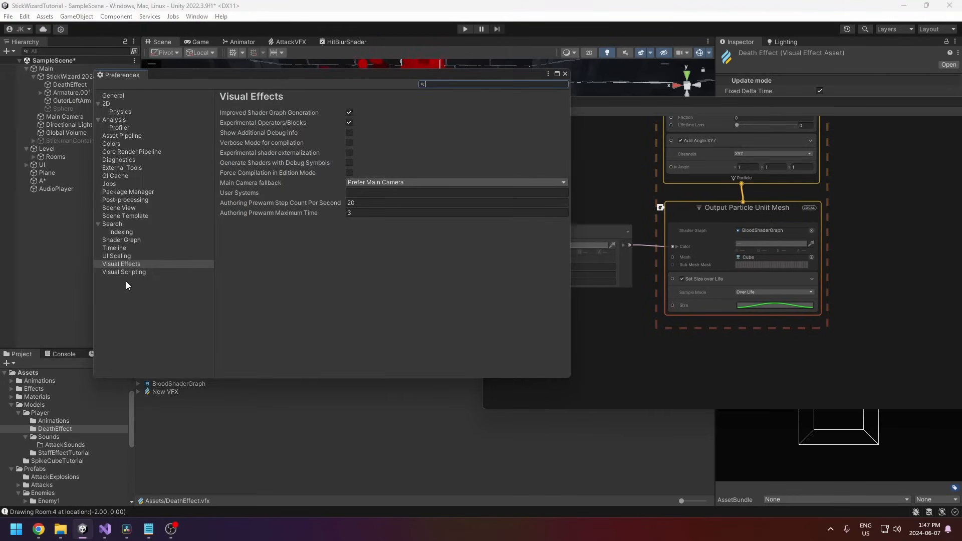
pyautogui.click(123, 265)
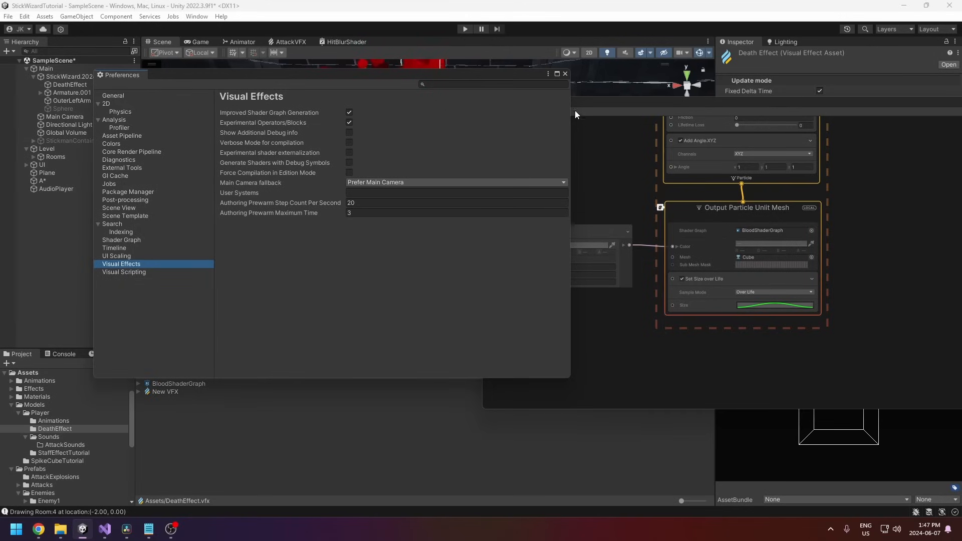
pyautogui.click(566, 73)
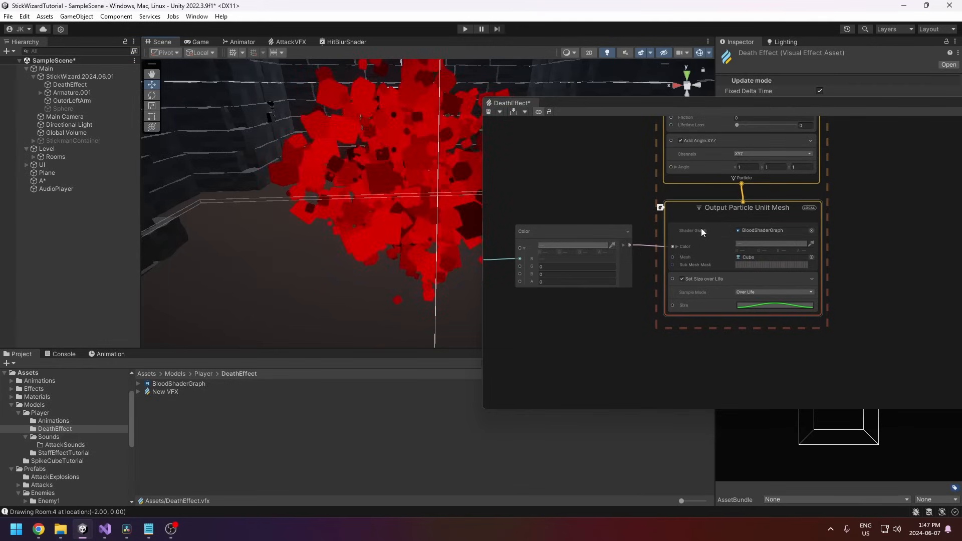
# Step: Assign BloodShaderGraph as the Shader Graph of the Output Particle Unlit Mesh context
pyautogui.click(786, 231)
pyautogui.click(812, 231)
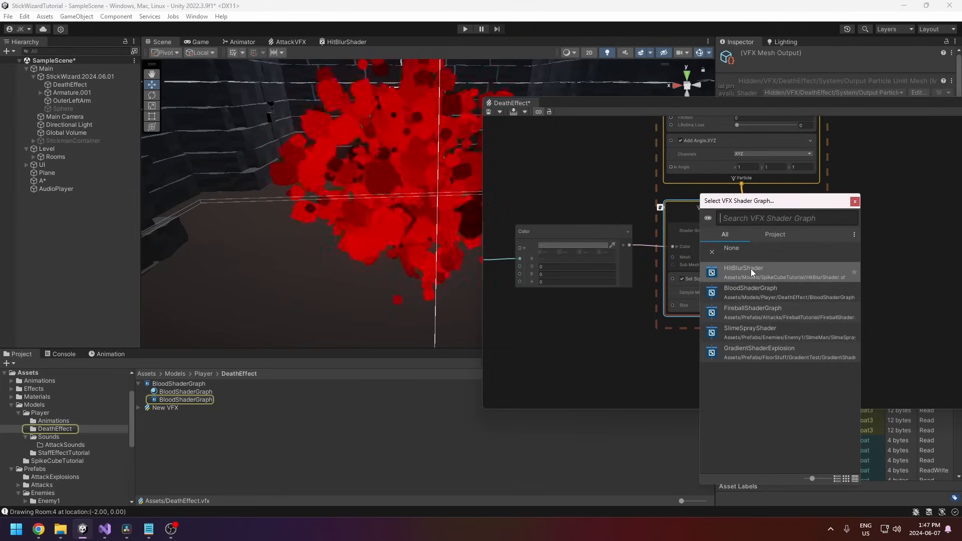
pyautogui.doubleClick(753, 293)
pyautogui.scroll(2, 702, 306)
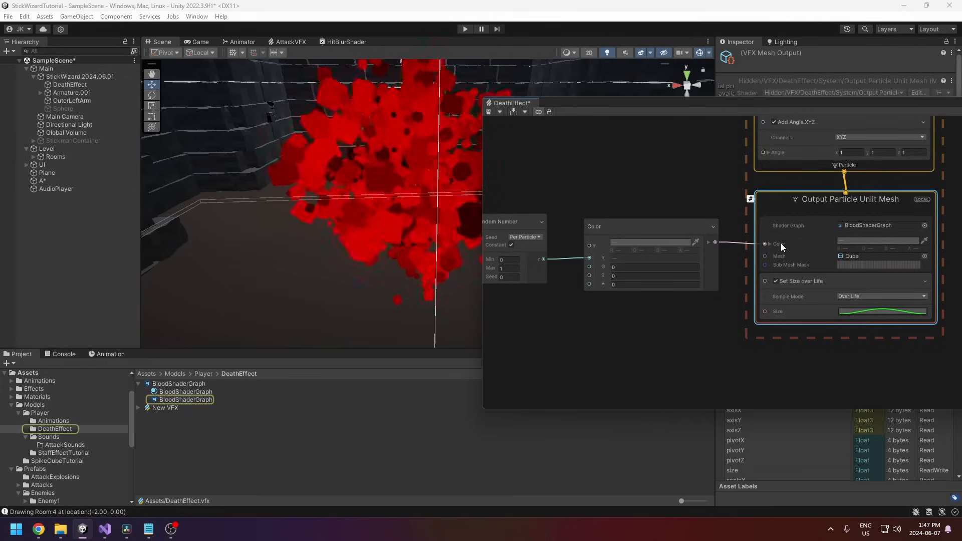
pyautogui.moveTo(694, 316); pyautogui.dragTo(630, 299, button='middle')
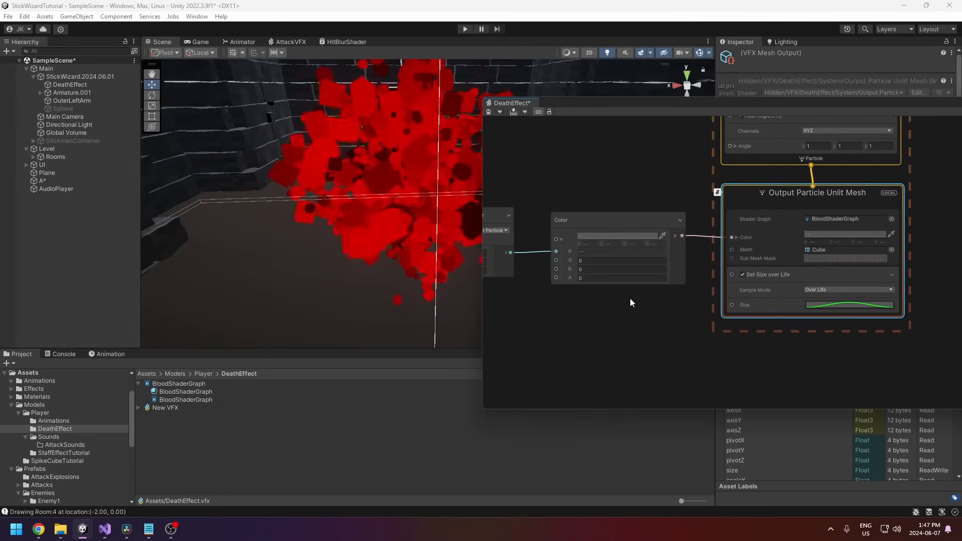
# Step: Search the available graph nodes for "random" near the Random Number node, and dismiss the search without adding a node
pyautogui.moveTo(602, 320); pyautogui.dragTo(676, 315, button='middle')
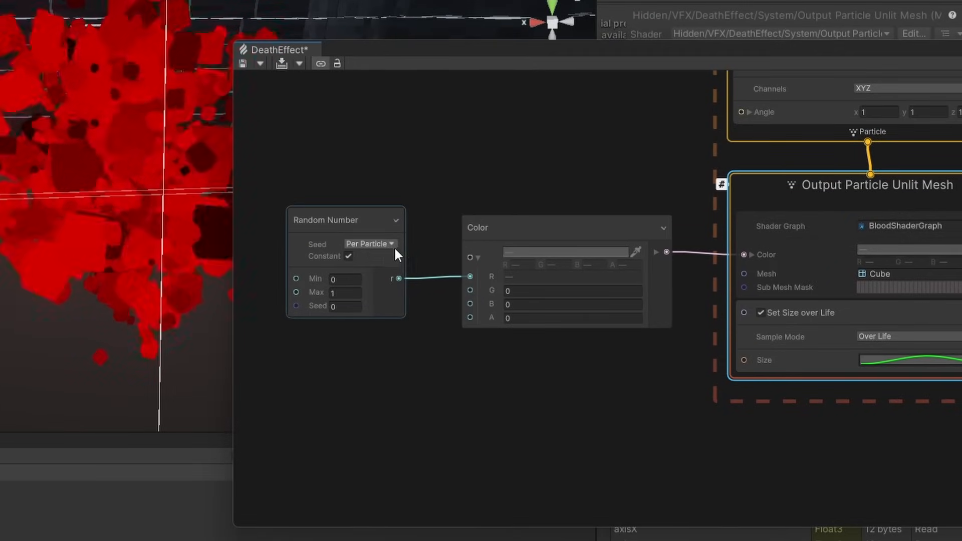
pyautogui.moveTo(424, 312); pyautogui.dragTo(436, 314, button='middle')
pyautogui.click(441, 186)
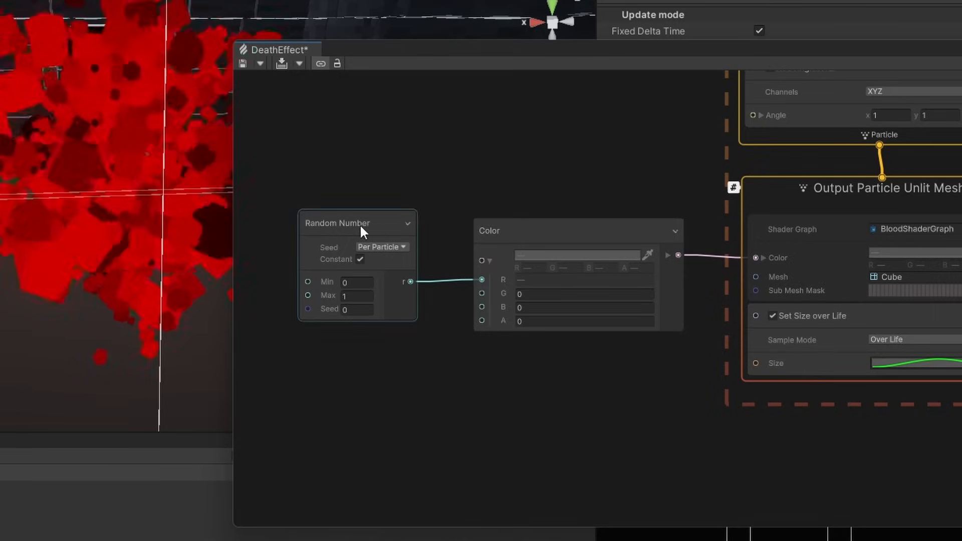
pyautogui.moveTo(470, 200); pyautogui.dragTo(478, 228, button='middle')
pyautogui.press('space')
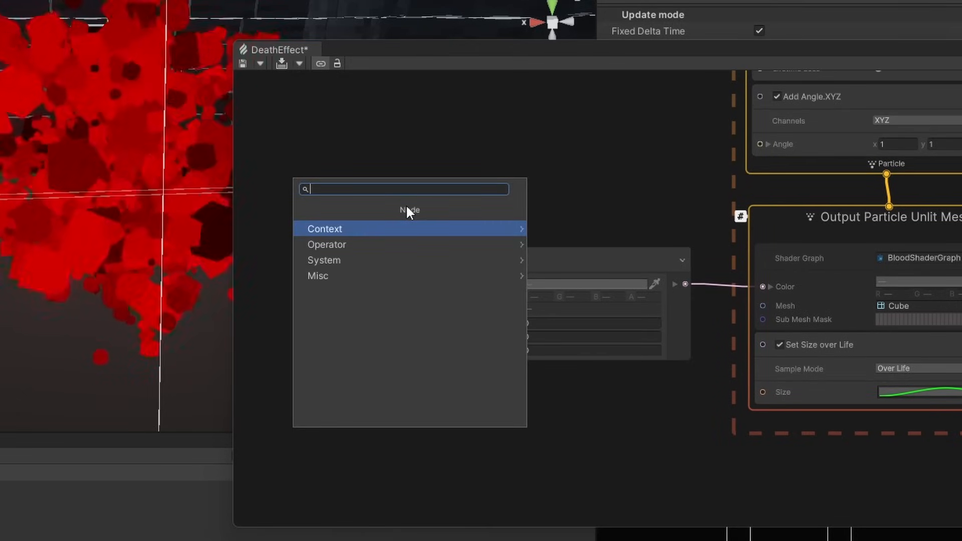
pyautogui.write('random')
pyautogui.press('BackSpace')
pyautogui.press('BackSpace')
pyautogui.press('BackSpace')
pyautogui.press('BackSpace')
pyautogui.press('BackSpace')
pyautogui.press('BackSpace')
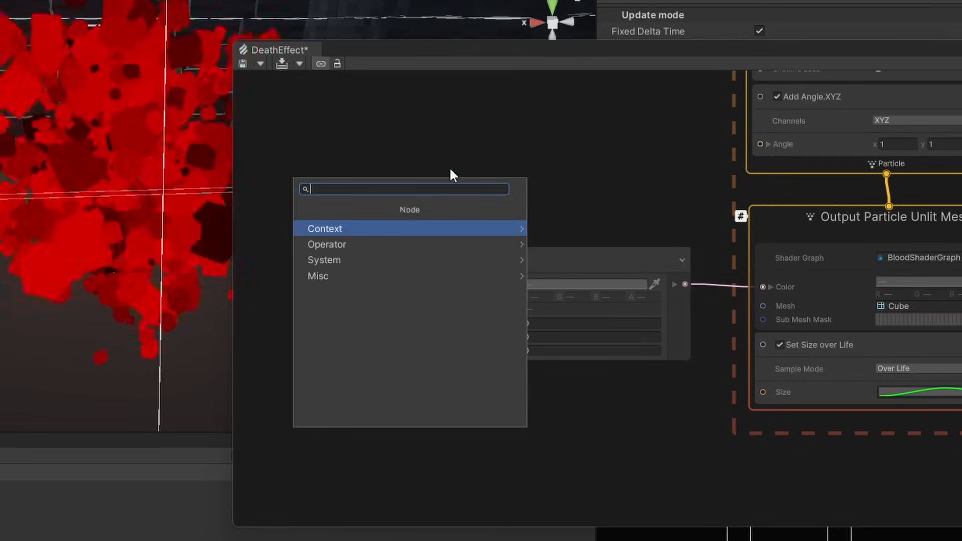
pyautogui.press('Escape')
pyautogui.press('space')
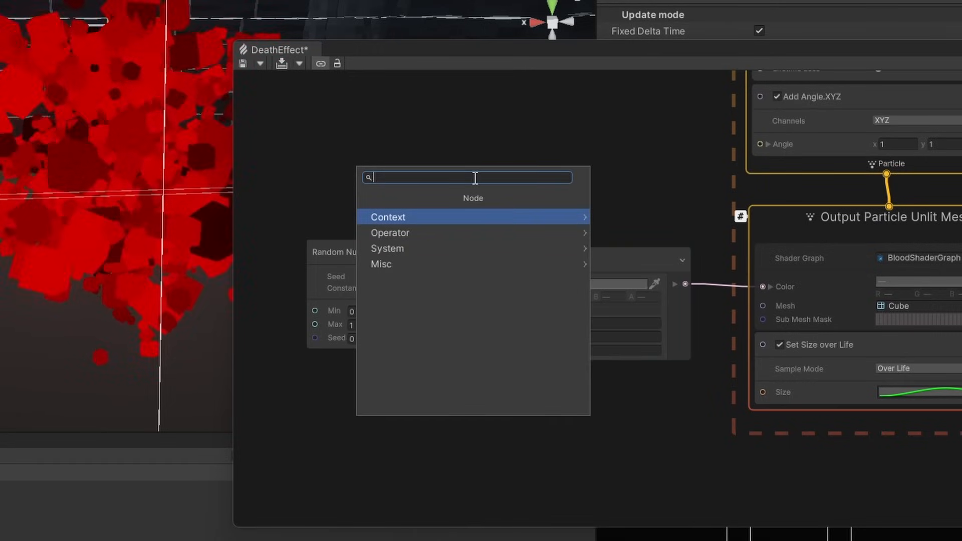
pyautogui.press('Escape')
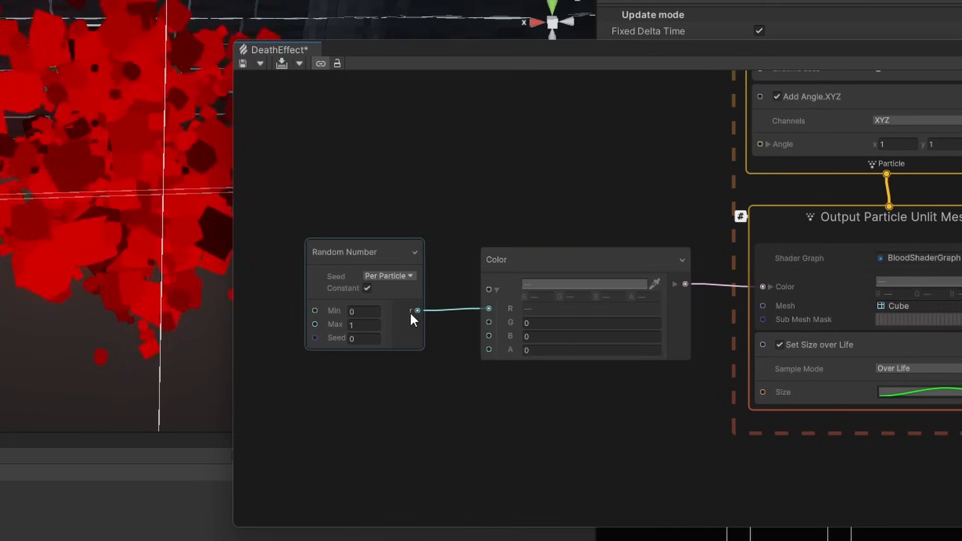
# Step: Toggle the Color node's channel inputs and leave the unconnected G, B and A channels collapsed
pyautogui.click(481, 321)
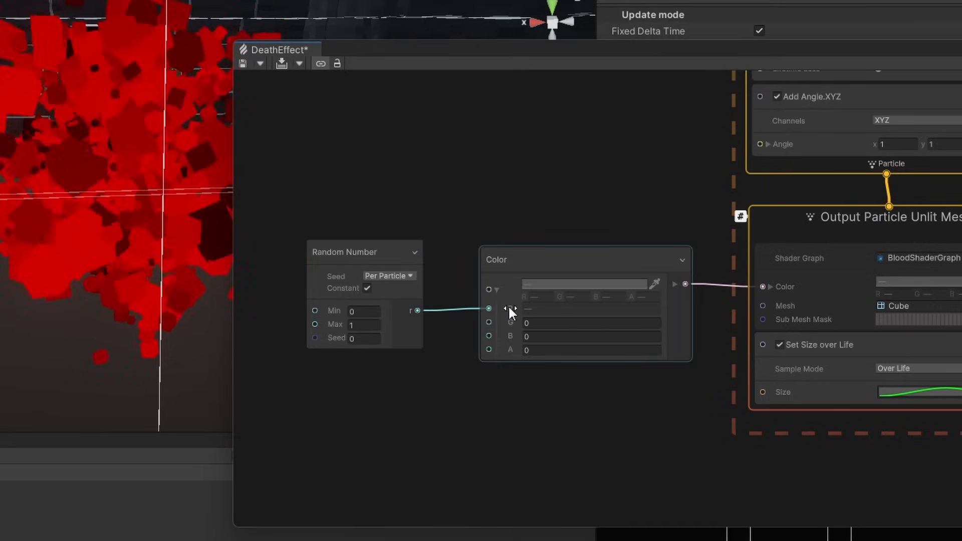
pyautogui.click(497, 289)
pyautogui.click(497, 290)
pyautogui.click(498, 289)
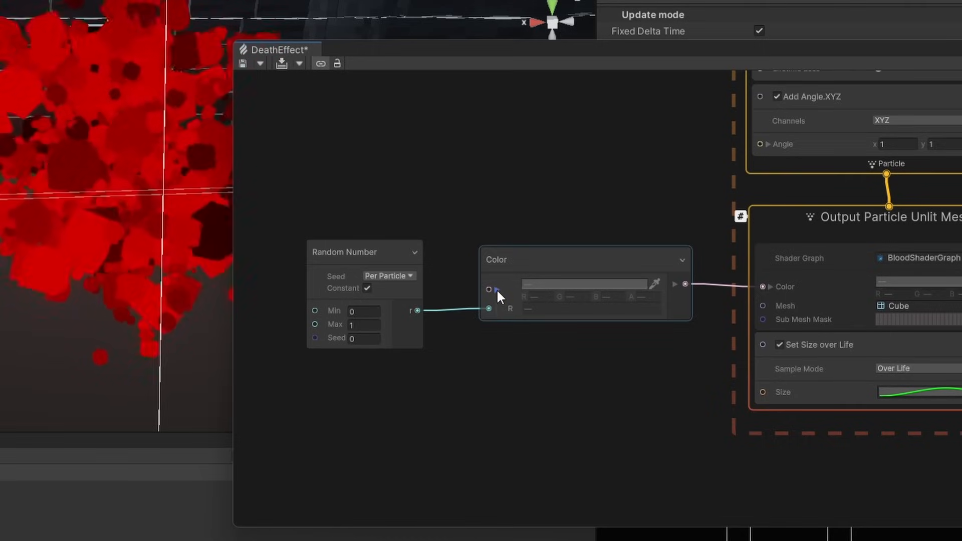
# Step: Try 2, 5 and 61 as the Random Number node's maximum, and set it back to 1
pyautogui.click(497, 289)
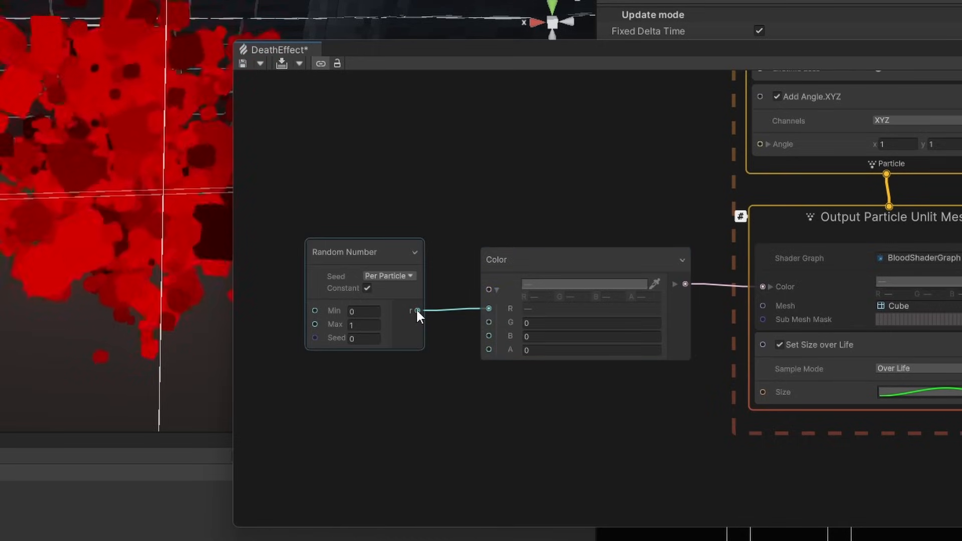
pyautogui.moveTo(457, 418); pyautogui.dragTo(403, 426, button='middle')
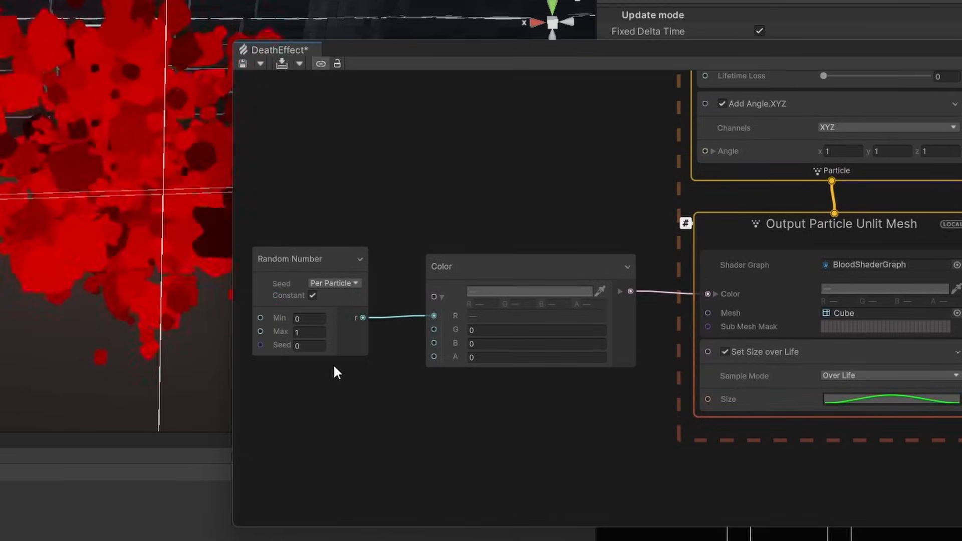
pyautogui.click(310, 332)
pyautogui.write('2')
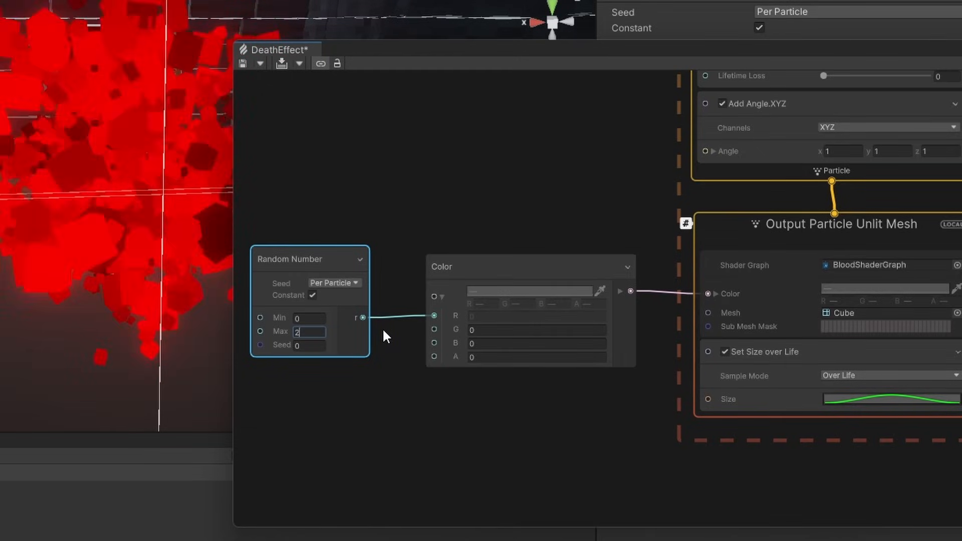
pyautogui.press('BackSpace')
pyautogui.write('5')
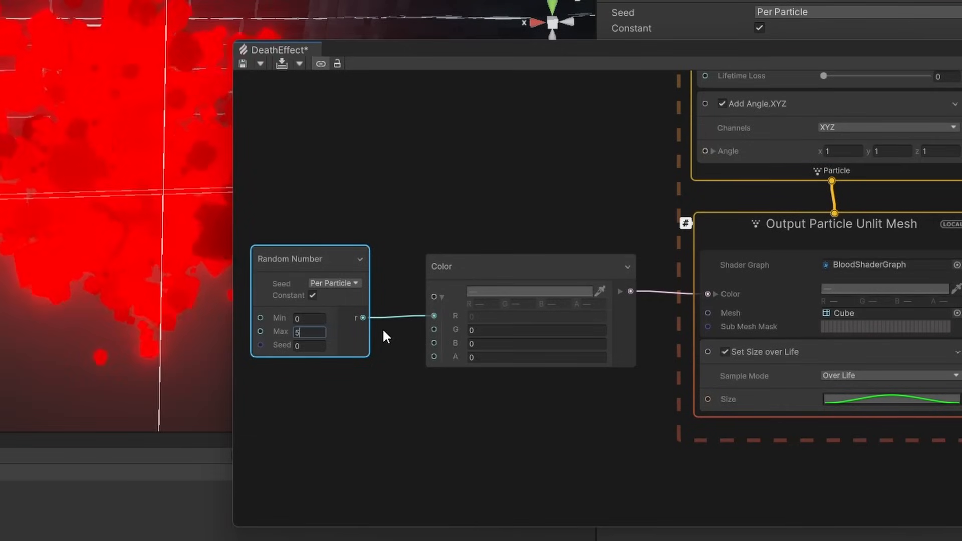
pyautogui.press('BackSpace')
pyautogui.write('61')
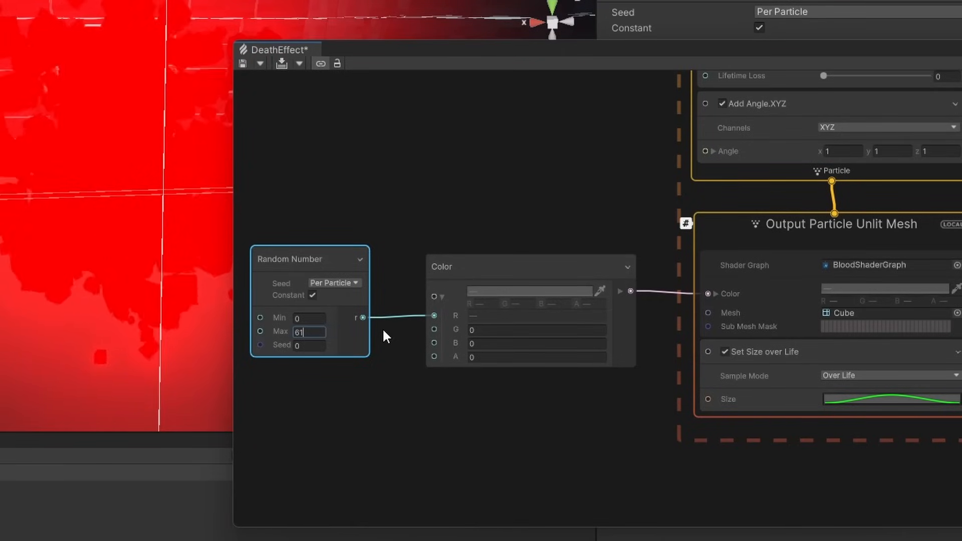
pyautogui.press('BackSpace')
pyautogui.press('BackSpace')
pyautogui.write('1')
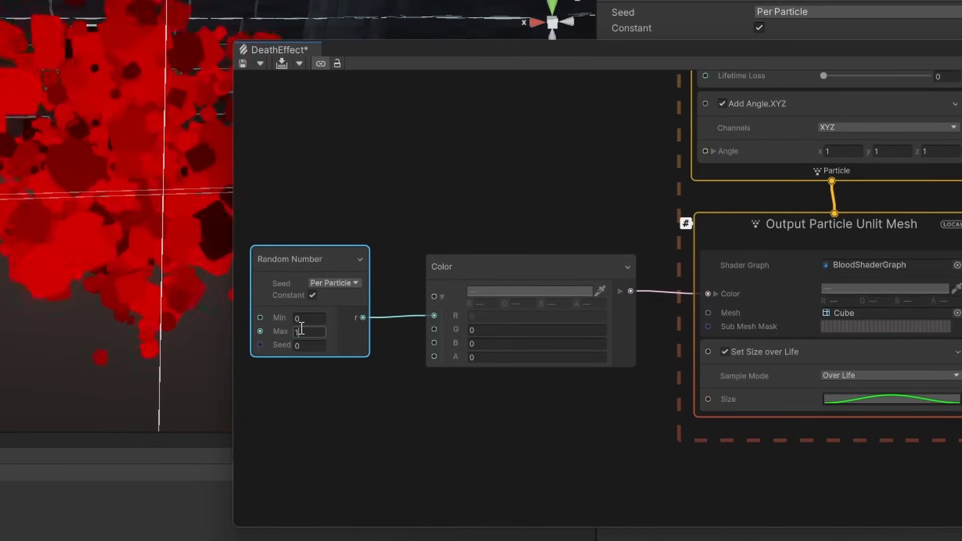
# Step: Try .5 as the Random Number node's minimum, and return it to 0
pyautogui.moveTo(363, 391); pyautogui.dragTo(389, 417, button='middle')
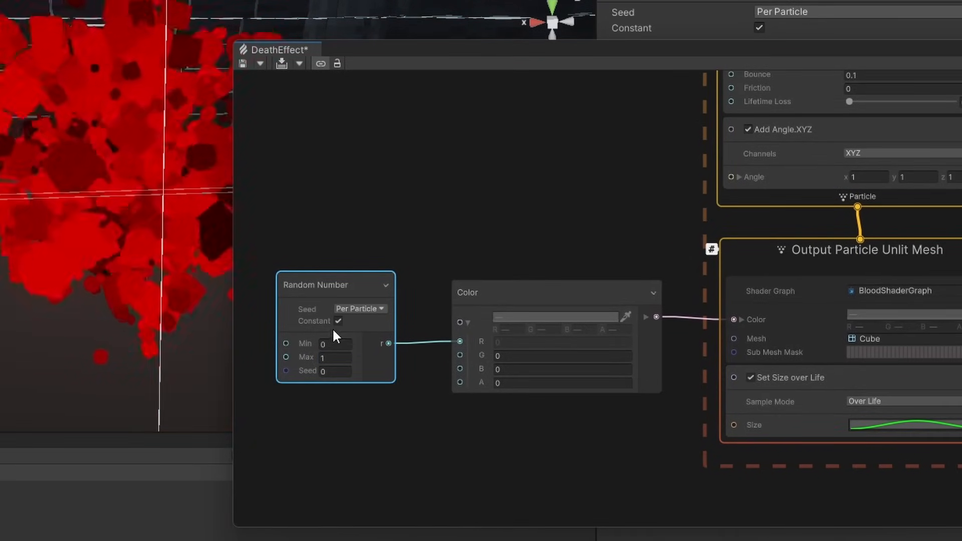
pyautogui.click(339, 345)
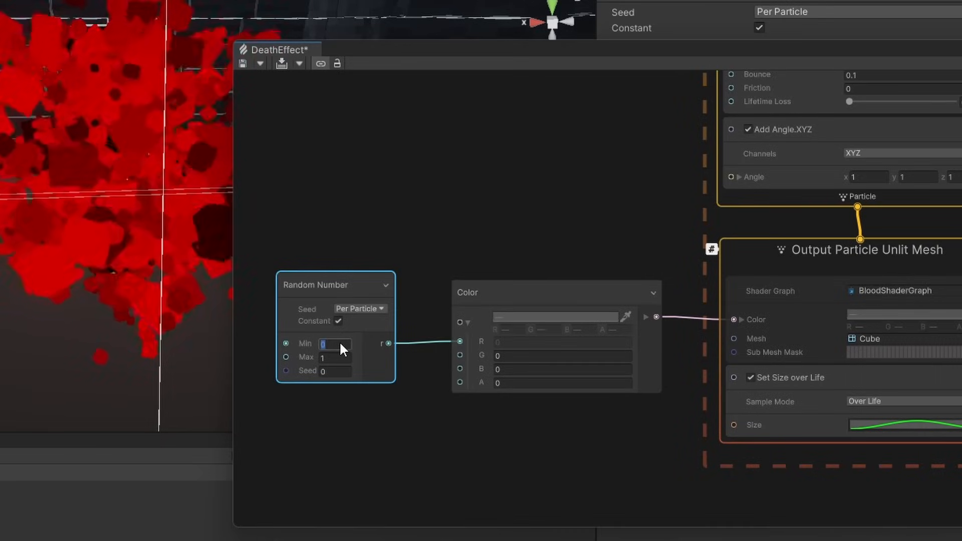
pyautogui.write('.5')
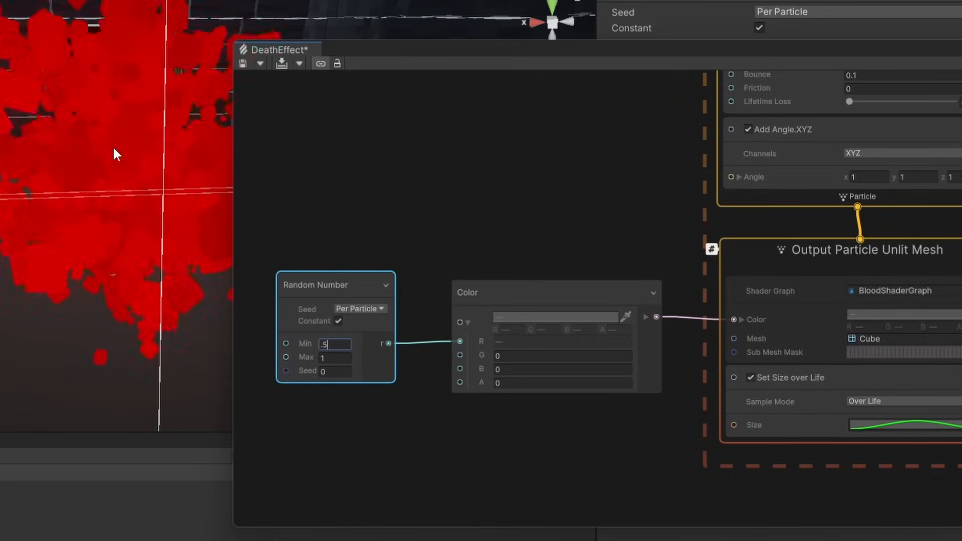
pyautogui.press('BackSpace')
pyautogui.press('BackSpace')
pyautogui.write('1')
pyautogui.press('BackSpace')
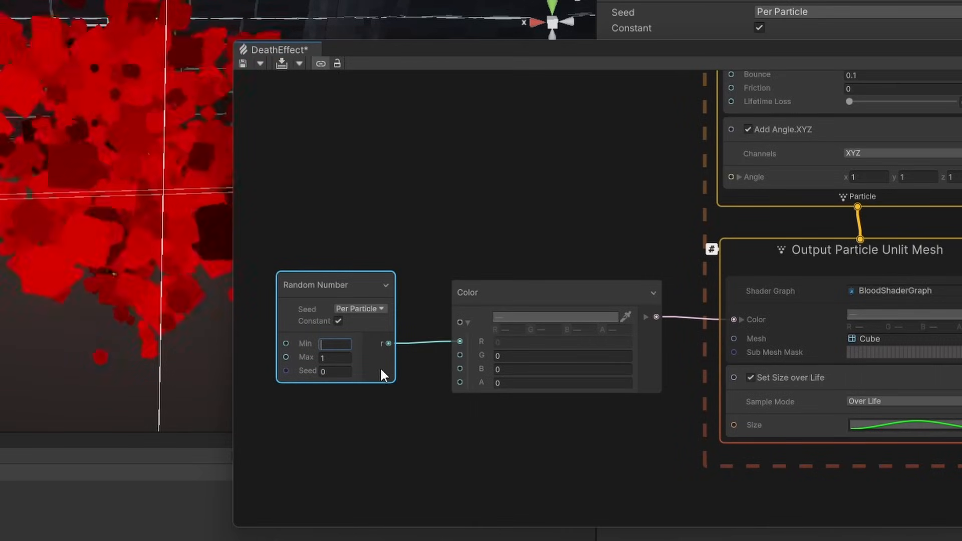
pyautogui.write('0')
pyautogui.click(380, 398)
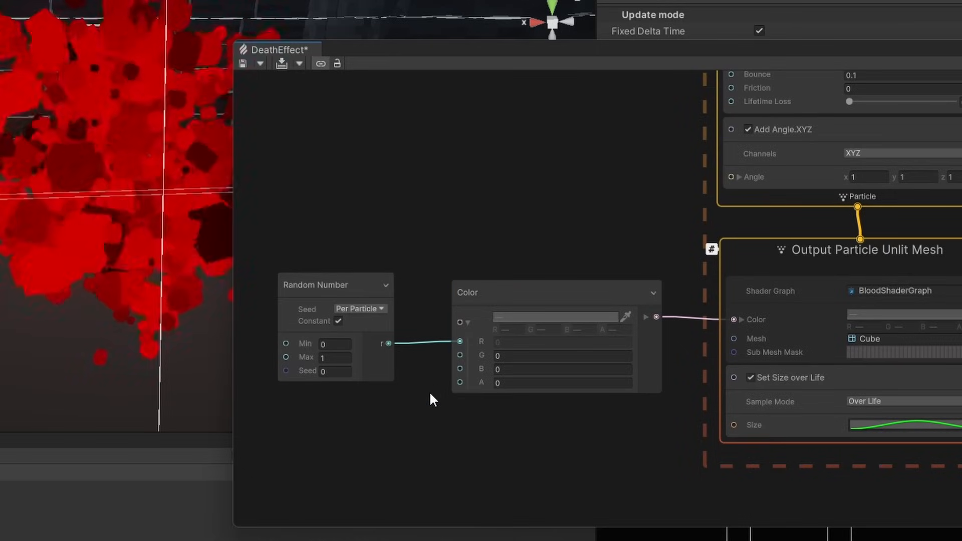
# Step: Connect the Random Number output to the Color node's G channel instead of R, and play the effect in the scene
pyautogui.moveTo(463, 397); pyautogui.dragTo(438, 396, button='middle')
pyautogui.moveTo(364, 343); pyautogui.dragTo(435, 354)
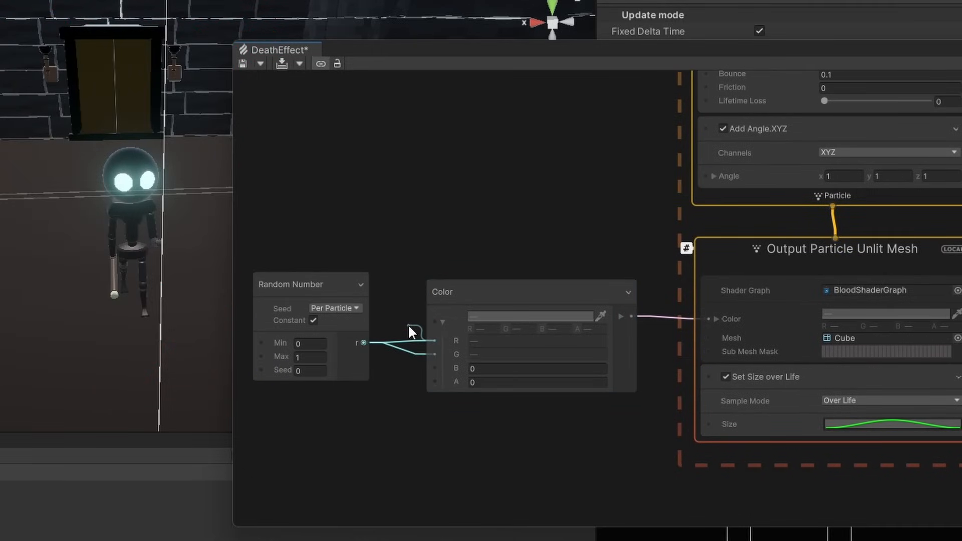
pyautogui.moveTo(408, 324); pyautogui.dragTo(409, 324)
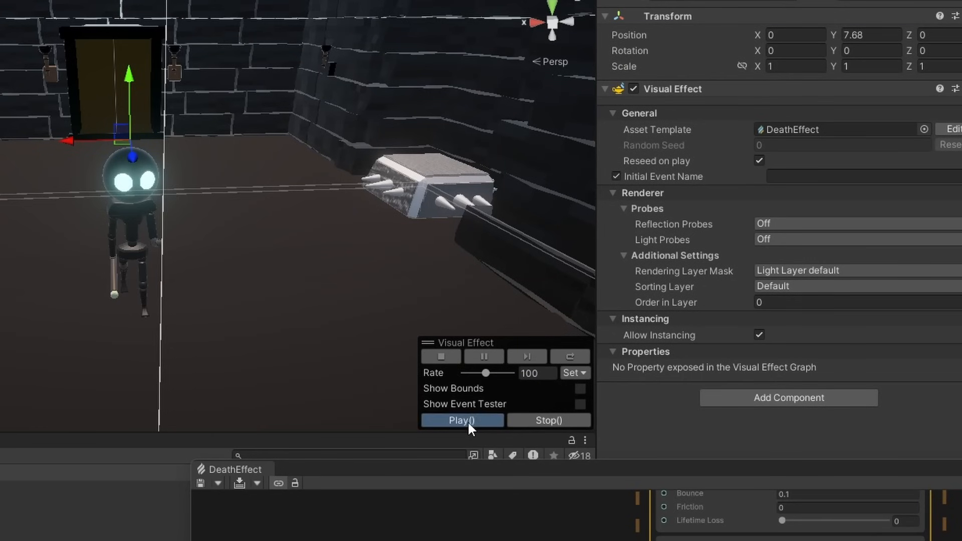
pyautogui.click(468, 421)
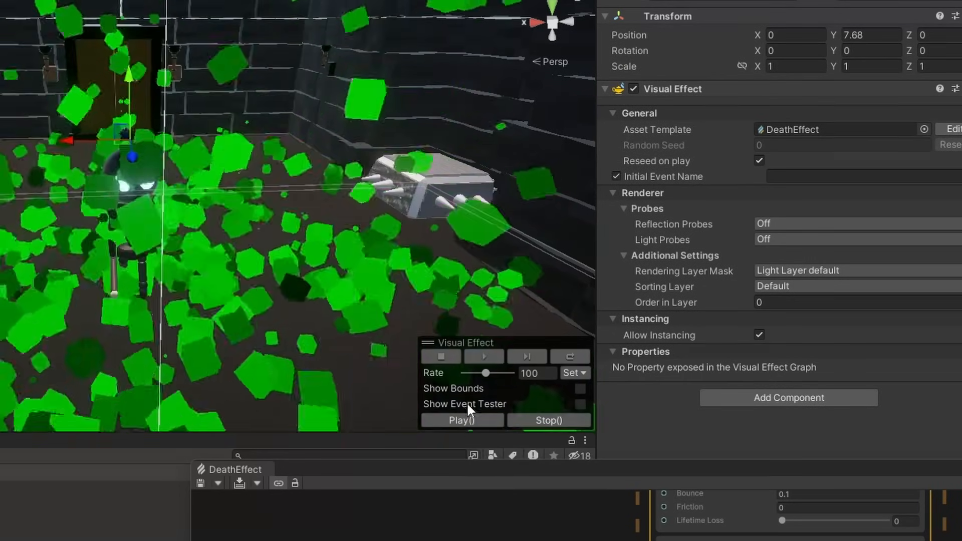
pyautogui.moveTo(422, 470); pyautogui.dragTo(473, 85)
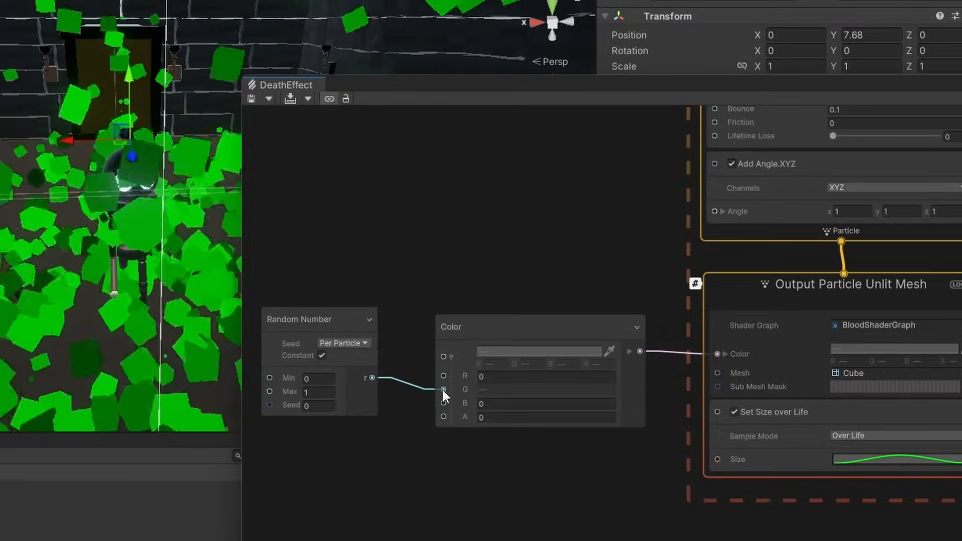
# Step: Move the Random Number connection back to the Color node's R channel and save the DeathEffect graph
pyautogui.moveTo(443, 389)
pyautogui.mouseDown()
pyautogui.moveTo(411, 381)
pyautogui.moveTo(401, 397)
pyautogui.moveTo(399, 383)
pyautogui.moveTo(444, 376)
pyautogui.mouseUp()
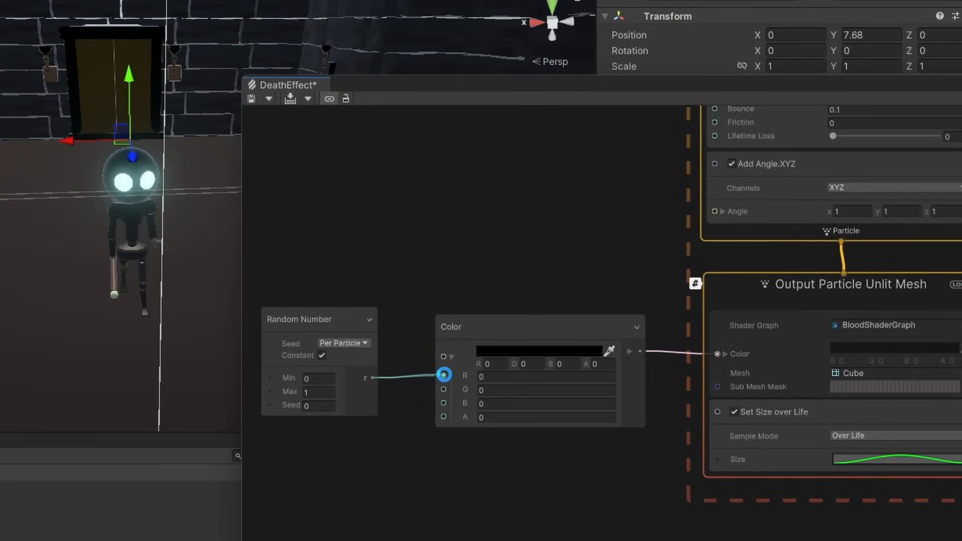
pyautogui.click(251, 99)
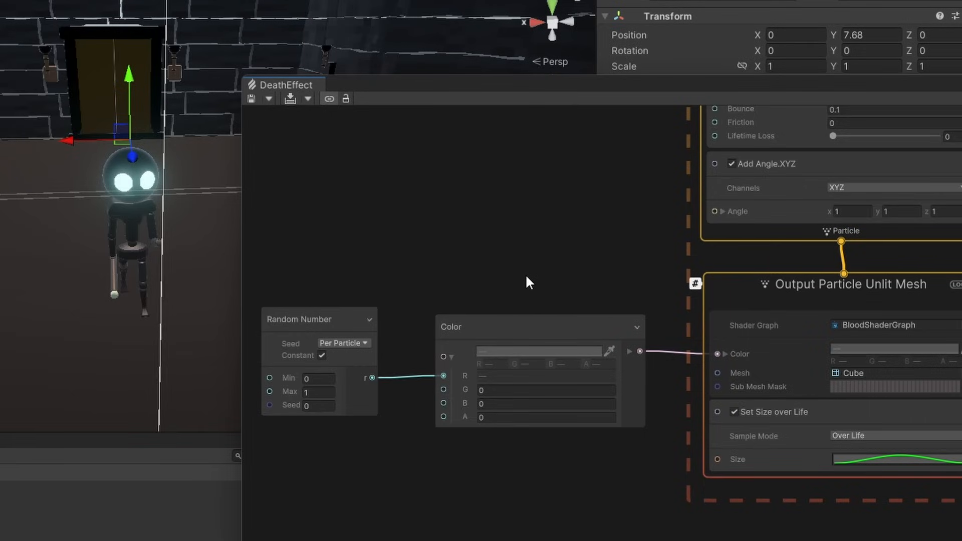
pyautogui.moveTo(467, 313); pyautogui.dragTo(388, 315, button='middle')
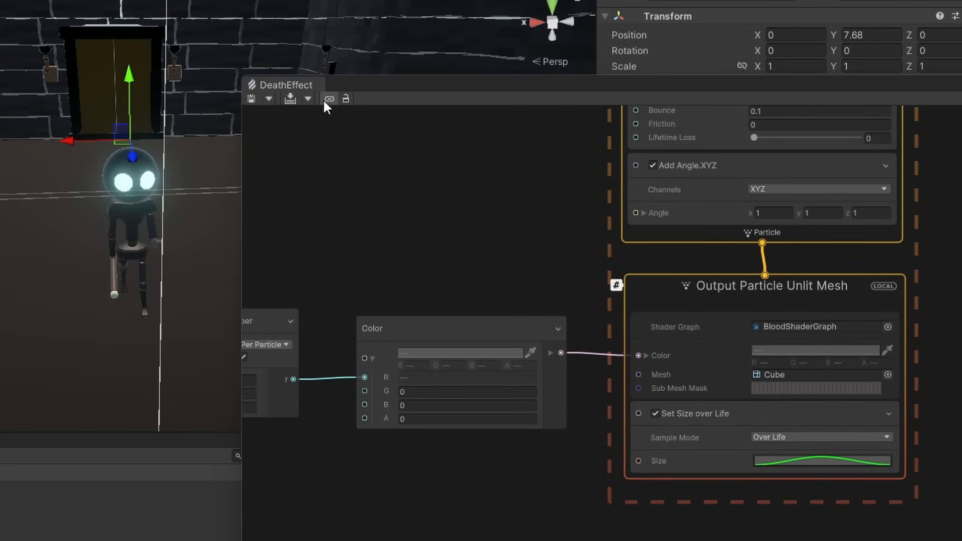
# Step: Play the saved DeathEffect in the scene to preview its particle cubes, and bring the graph back into view
pyautogui.moveTo(347, 90); pyautogui.dragTo(469, 407)
pyautogui.click(466, 420)
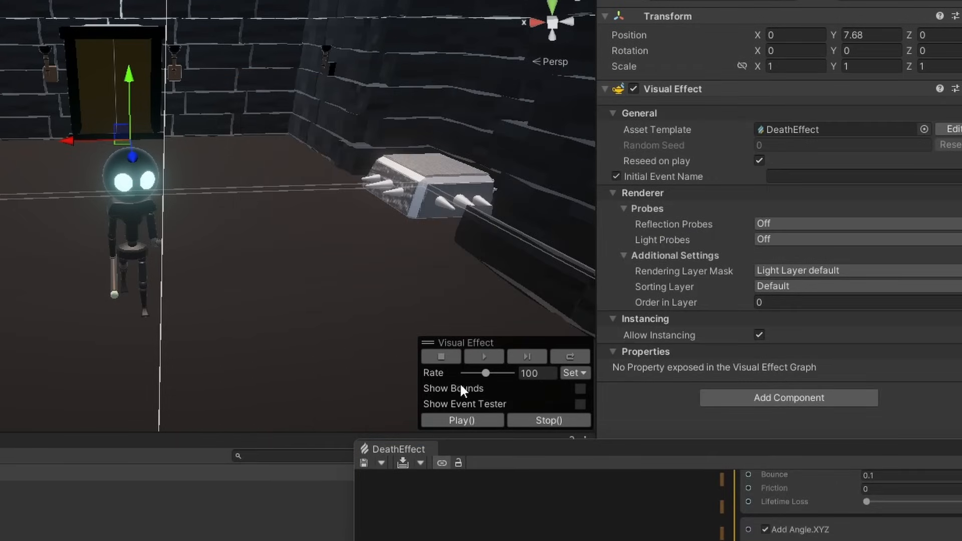
pyautogui.click(480, 357)
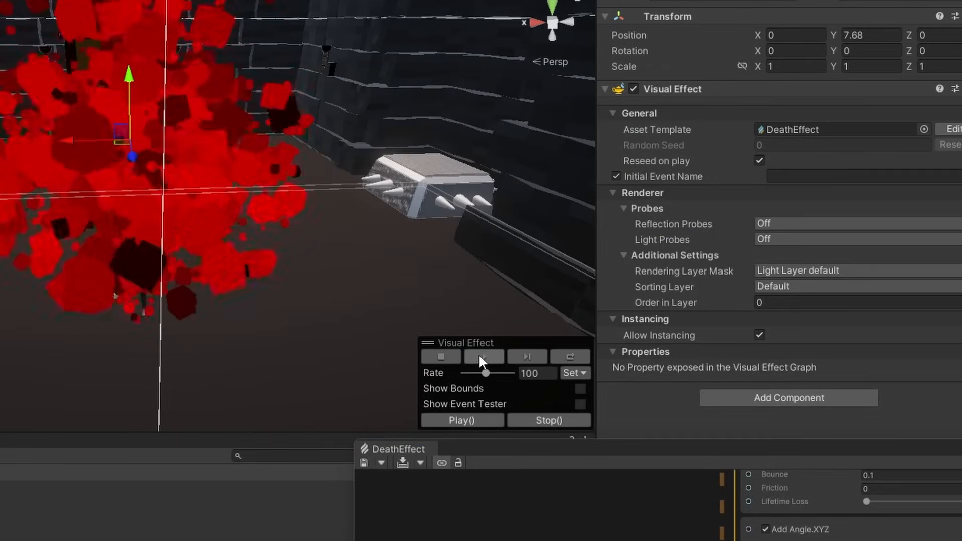
pyautogui.moveTo(582, 451); pyautogui.dragTo(378, 79)
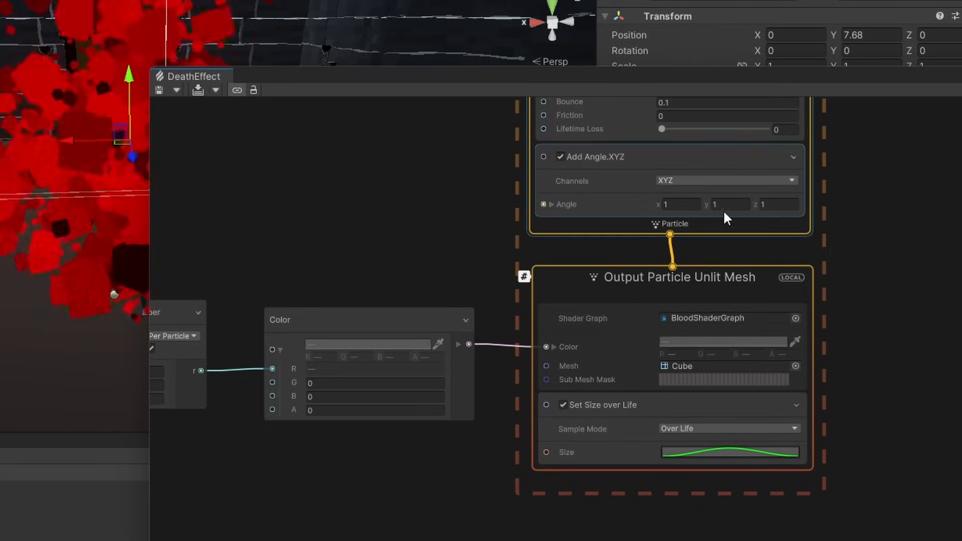
# Step: Search the blocks available for the Spawn context for "burst", and dismiss the search without adding one
pyautogui.scroll(10, 851, 250)
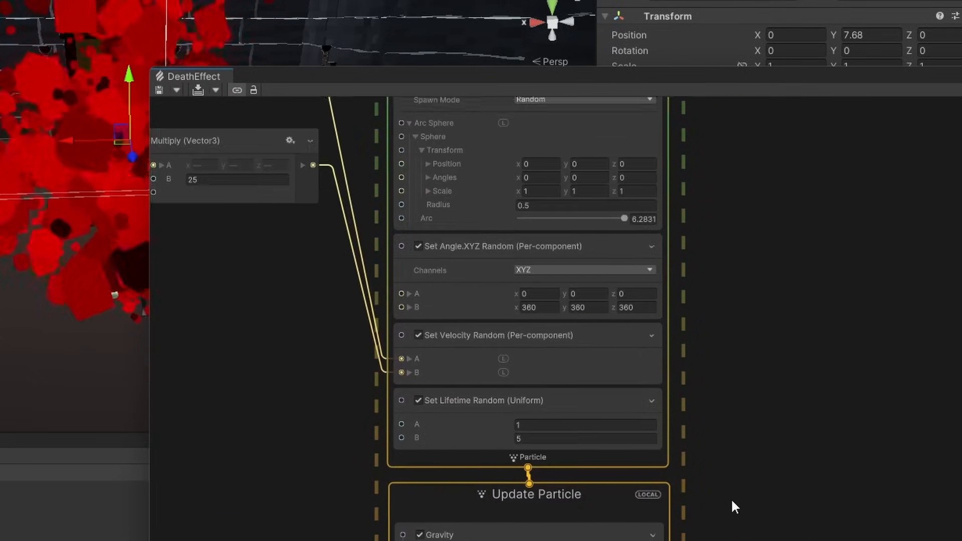
pyautogui.scroll(8, 734, 508)
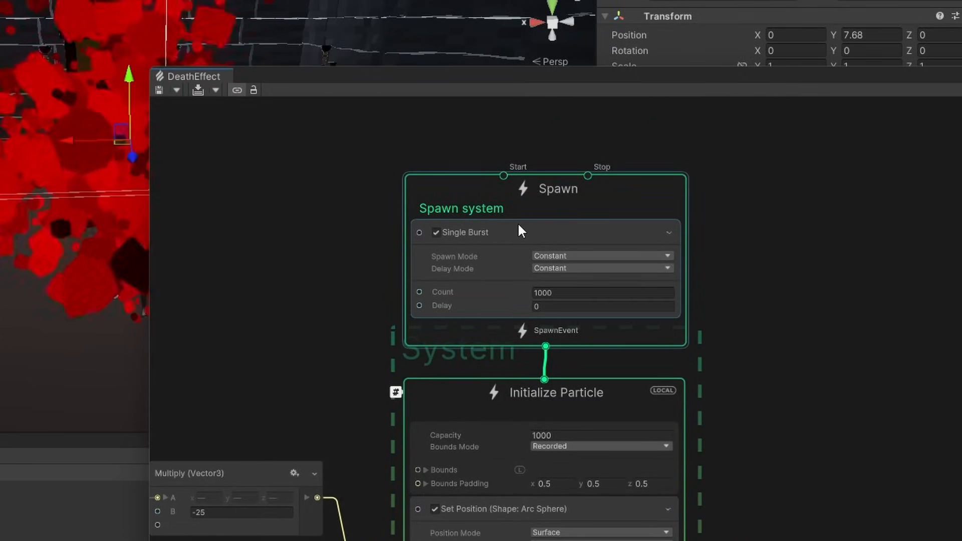
pyautogui.click(617, 233)
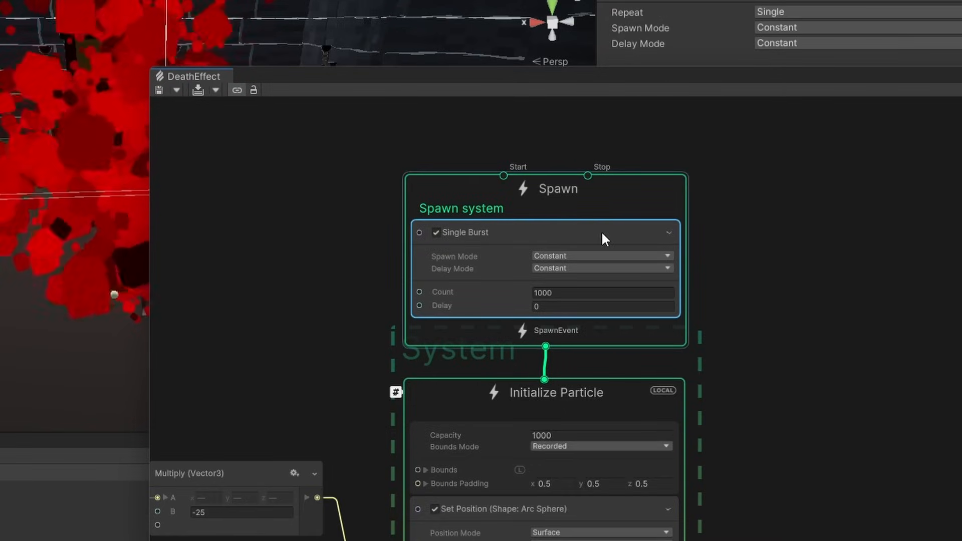
pyautogui.click(638, 195)
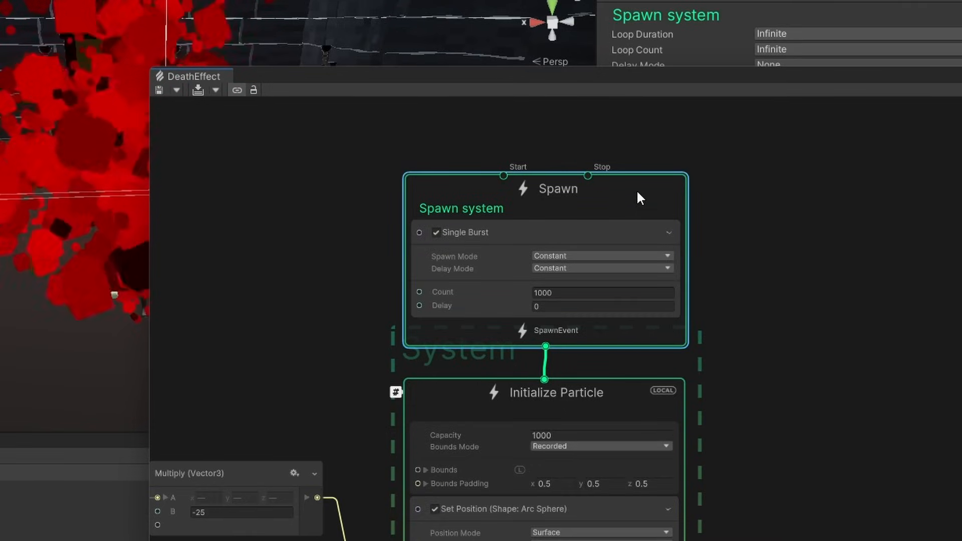
pyautogui.press('space')
pyautogui.write('burst')
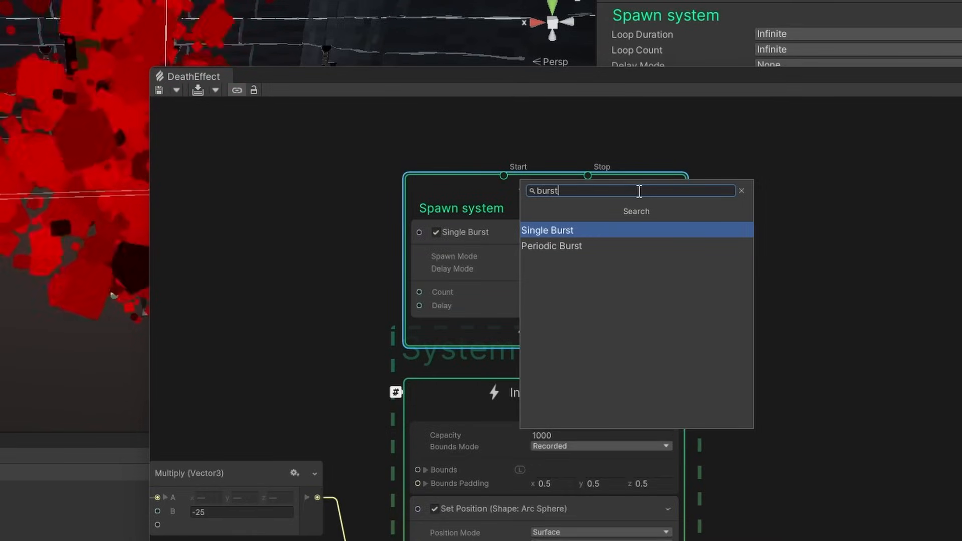
pyautogui.press('Escape')
pyautogui.press('Escape')
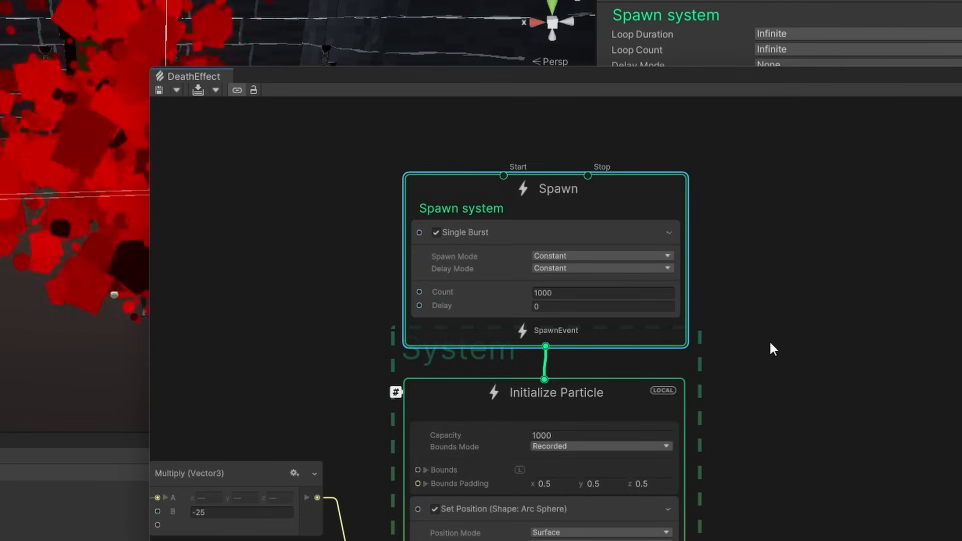
# Step: Move the Spawn context with its Single Burst block farther above the Initialize Particle context
pyautogui.moveTo(770, 343); pyautogui.dragTo(786, 286, button='middle')
pyautogui.scroll(-1, 751, 298)
pyautogui.moveTo(691, 146)
pyautogui.mouseDown()
pyautogui.moveTo(564, 216)
pyautogui.moveTo(555, 231)
pyautogui.mouseUp()
pyautogui.moveTo(640, 156)
pyautogui.mouseDown()
pyautogui.moveTo(640, 145)
pyautogui.moveTo(645, 163)
pyautogui.mouseUp()
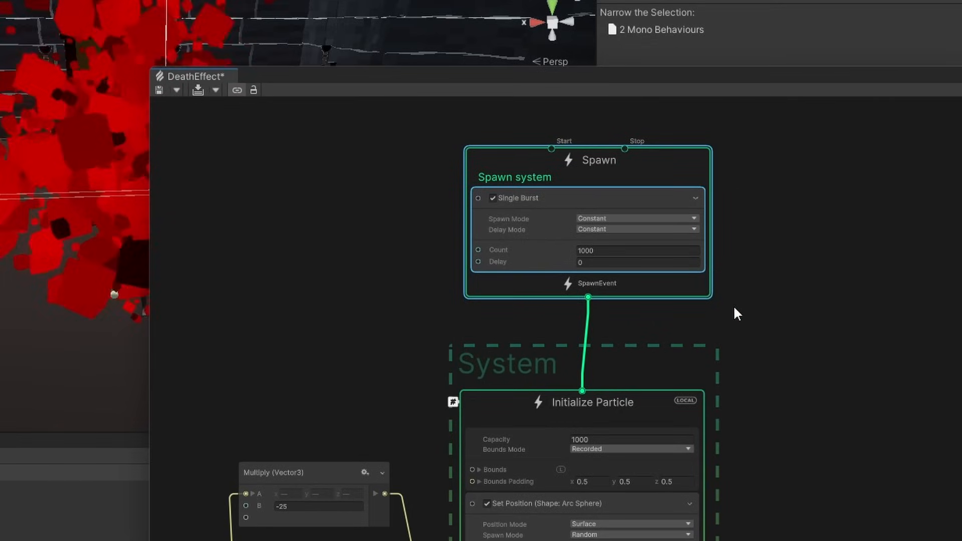
pyautogui.click(741, 300)
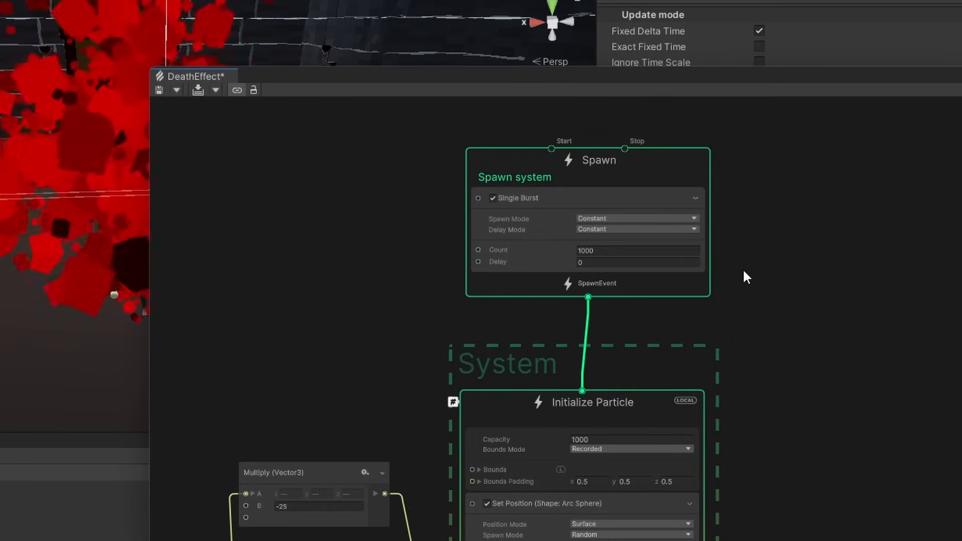
# Step: Check the Single Burst block's Count against the Capacity of the Initialize Particle context
pyautogui.moveTo(790, 311); pyautogui.dragTo(801, 219, button='middle')
pyautogui.moveTo(777, 277); pyautogui.dragTo(737, 219, button='middle')
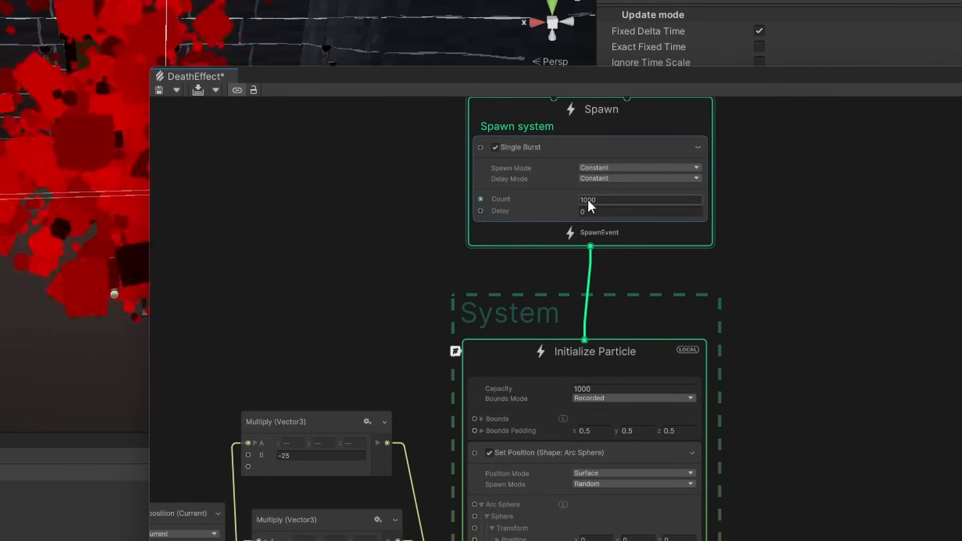
pyautogui.click(592, 200)
pyautogui.click(604, 388)
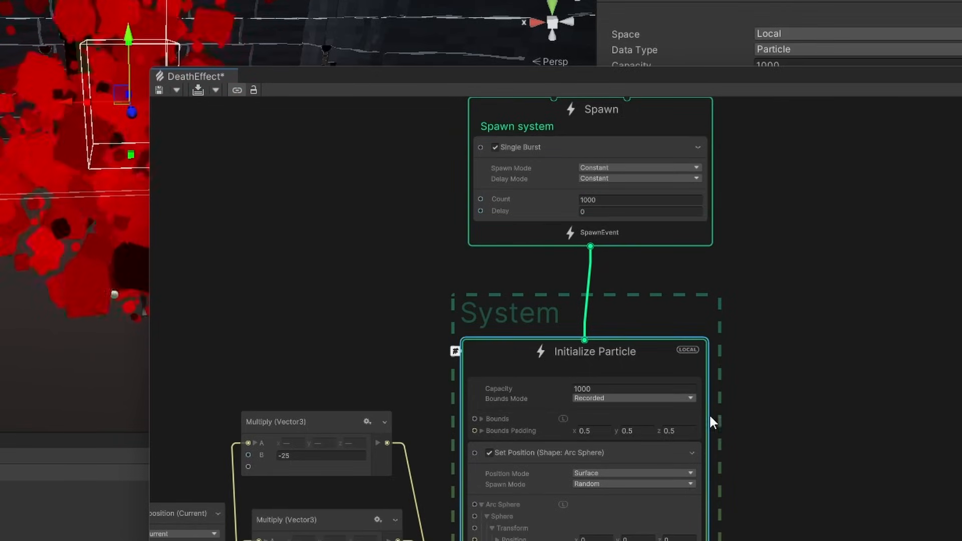
# Step: Move the position attribute node and both Multiply nodes down beside the Set Velocity Random block
pyautogui.moveTo(711, 459); pyautogui.dragTo(754, 299, button='middle')
pyautogui.moveTo(721, 228); pyautogui.dragTo(740, 246, button='middle')
pyautogui.click(640, 364)
pyautogui.moveTo(640, 364); pyautogui.dragTo(679, 282, button='middle')
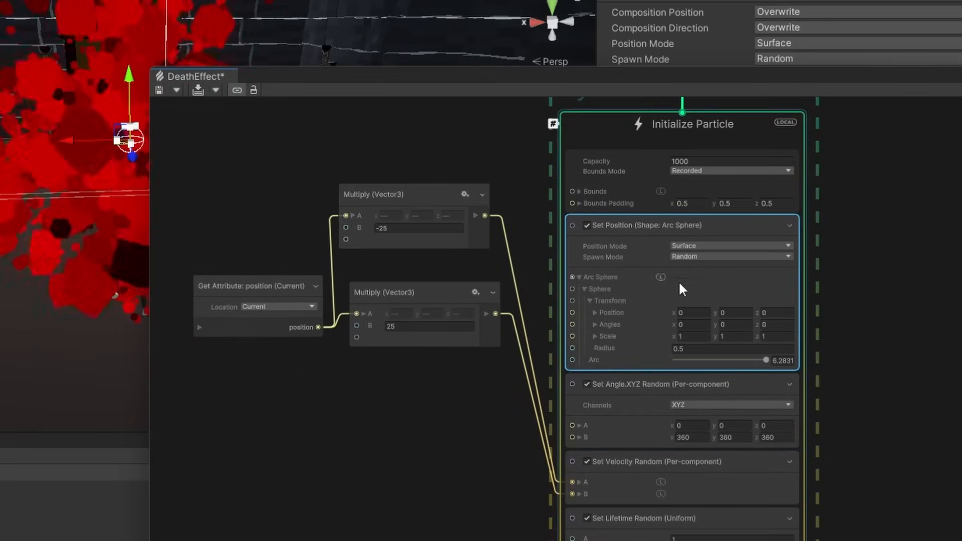
pyautogui.moveTo(446, 155); pyautogui.dragTo(310, 298)
pyautogui.moveTo(414, 200); pyautogui.dragTo(413, 401)
pyautogui.moveTo(480, 274); pyautogui.dragTo(356, 221, button='middle')
# Step: Select the Set Position (Shape: Arc Sphere) block and examine its spawn sphere in the scene
pyautogui.click(772, 195)
pyautogui.click(583, 168)
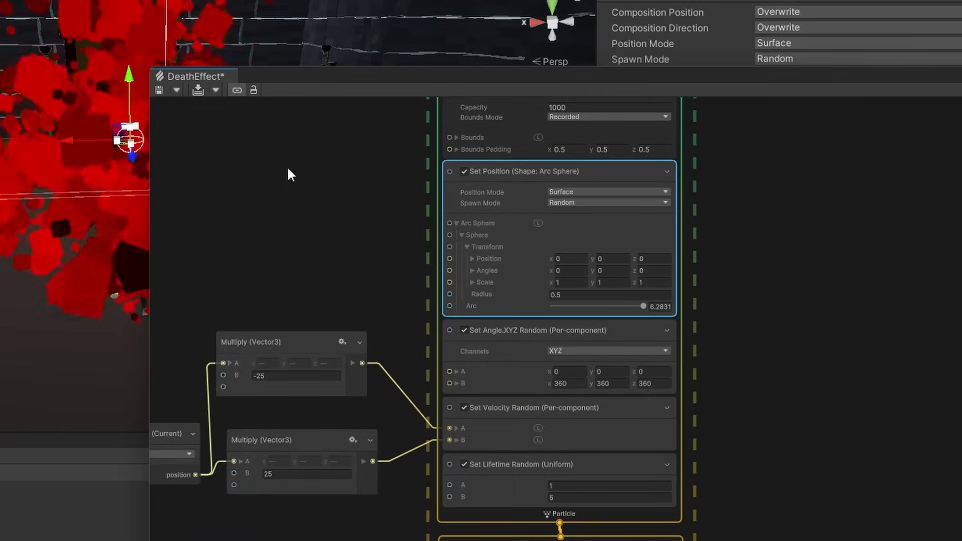
pyautogui.moveTo(296, 73); pyautogui.dragTo(431, 44)
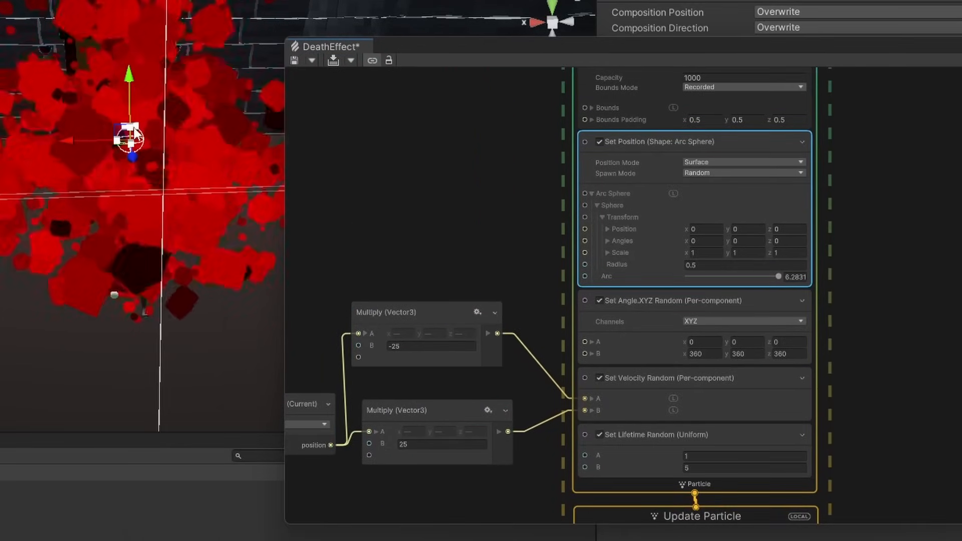
pyautogui.moveTo(159, 154); pyautogui.dragTo(124, 202, button='middle')
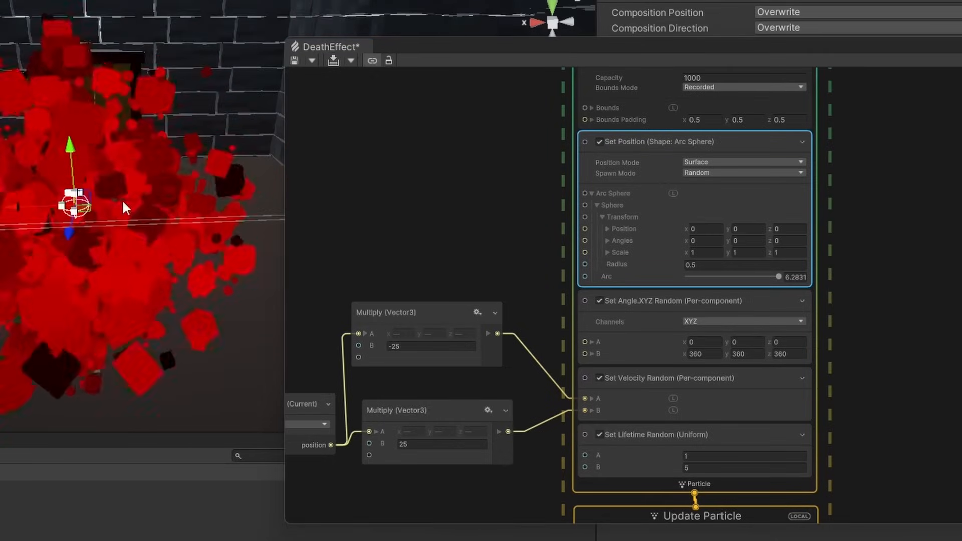
# Step: Switch the Set Angle.XYZ Random (Per-component) block off and back on to compare its effect on the cubes
pyautogui.moveTo(443, 218); pyautogui.dragTo(453, 180, button='middle')
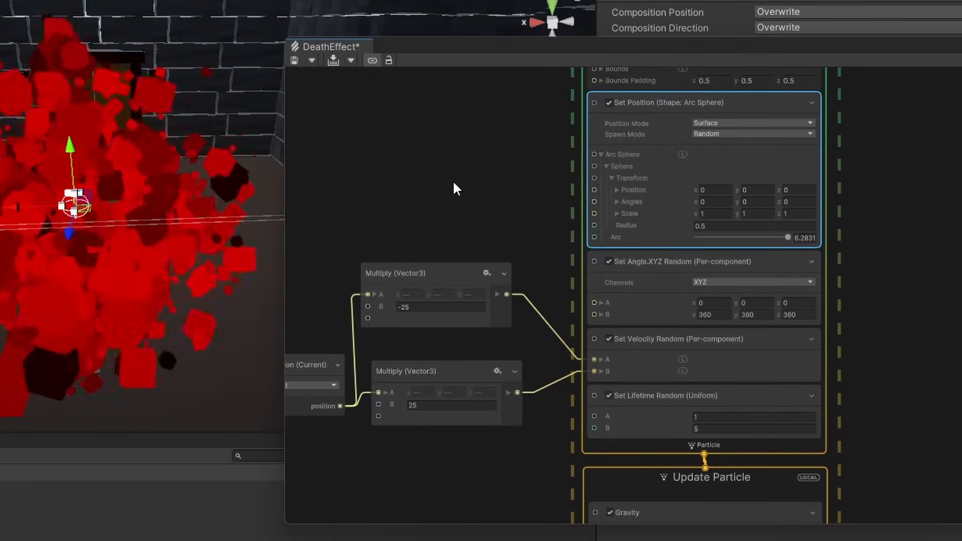
pyautogui.click(669, 262)
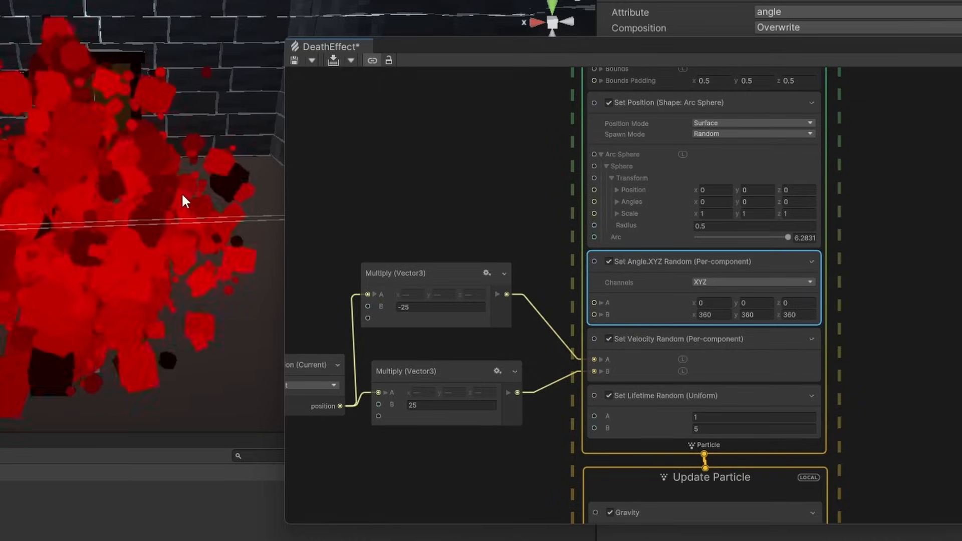
pyautogui.click(608, 261)
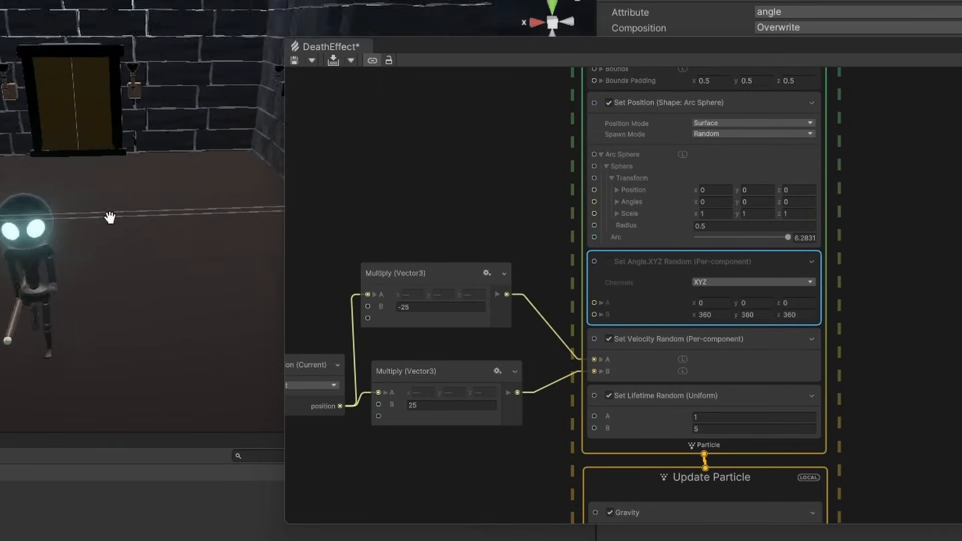
pyautogui.moveTo(110, 217); pyautogui.dragTo(2, 158, button='middle')
pyautogui.click(114, 31)
pyautogui.moveTo(397, 41); pyautogui.dragTo(606, 61)
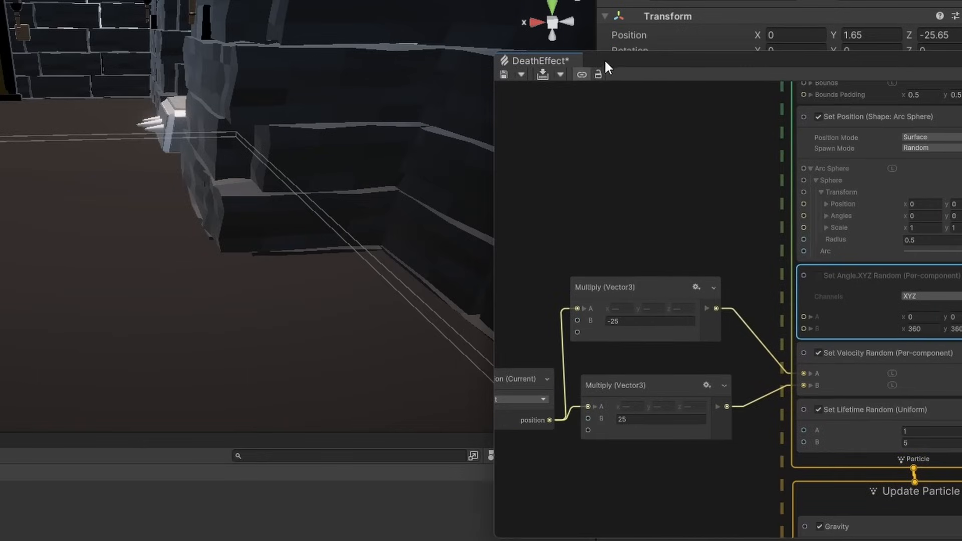
pyautogui.moveTo(679, 175); pyautogui.dragTo(500, 154, button='middle')
pyautogui.click(641, 254)
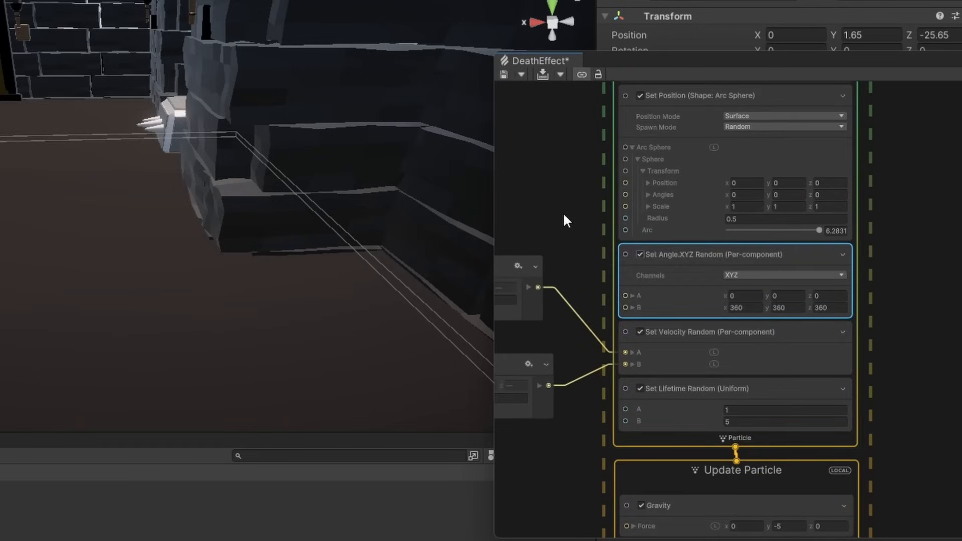
# Step: Review the Random mode options of the Set Angle.XYZ block and keep it at Per Component
pyautogui.moveTo(564, 212); pyautogui.dragTo(672, 226, button='middle')
pyautogui.moveTo(593, 209); pyautogui.dragTo(655, 182, button='middle')
pyautogui.moveTo(904, 249); pyautogui.dragTo(777, 219, button='middle')
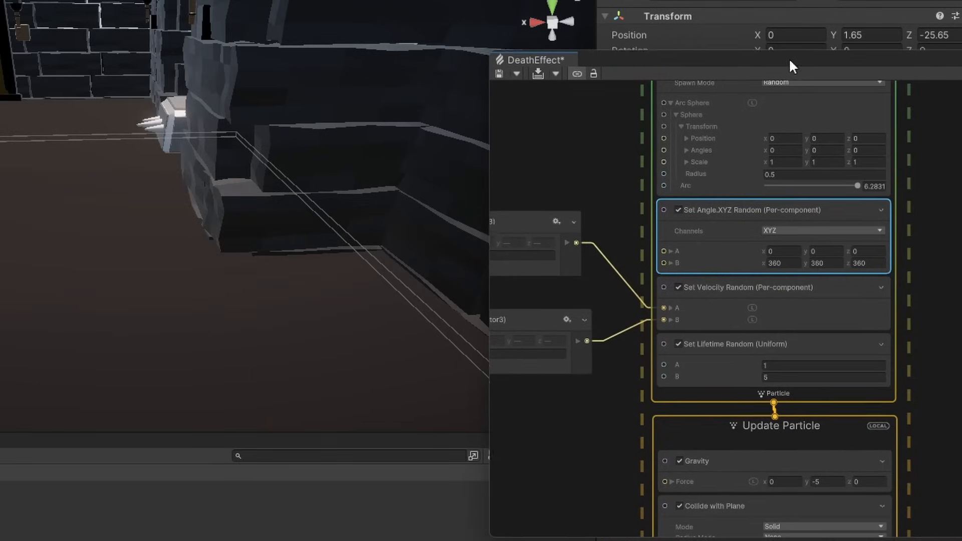
pyautogui.moveTo(789, 58); pyautogui.dragTo(496, 104)
pyautogui.click(445, 258)
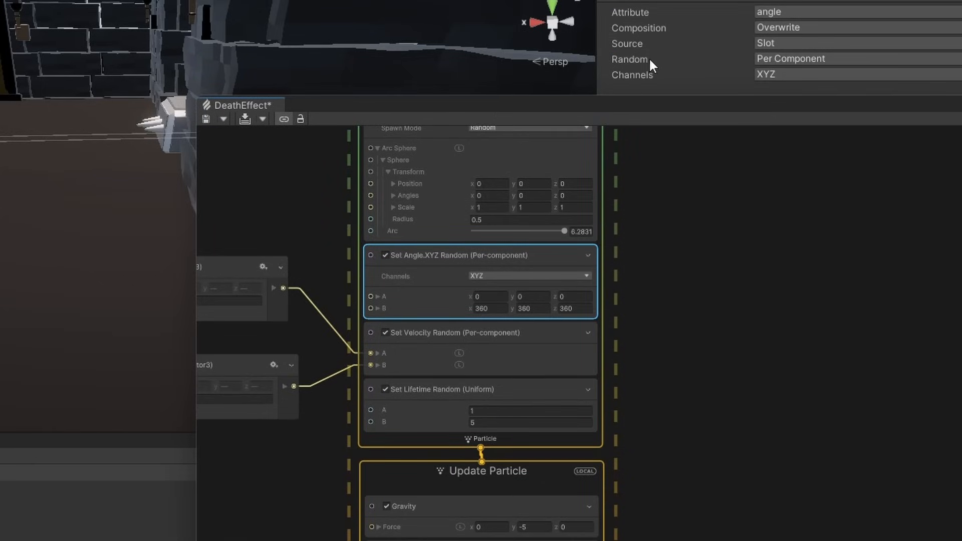
pyautogui.click(760, 58)
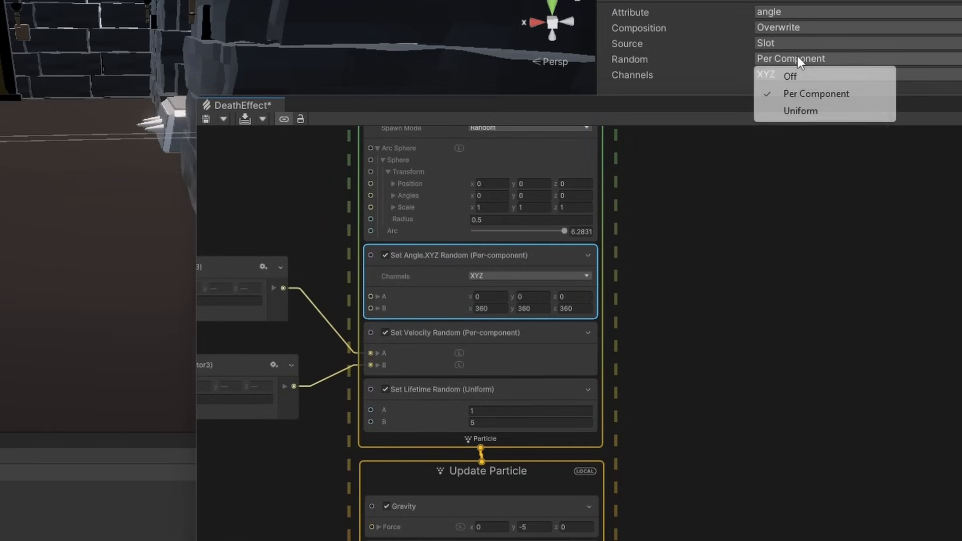
pyautogui.click(809, 95)
# Step: Move the Get Attribute: position node slightly up and away from the two Multiply nodes
pyautogui.moveTo(664, 295); pyautogui.dragTo(840, 342, button='middle')
pyautogui.moveTo(401, 217); pyautogui.dragTo(475, 195, button='middle')
pyautogui.moveTo(328, 345); pyautogui.dragTo(302, 307)
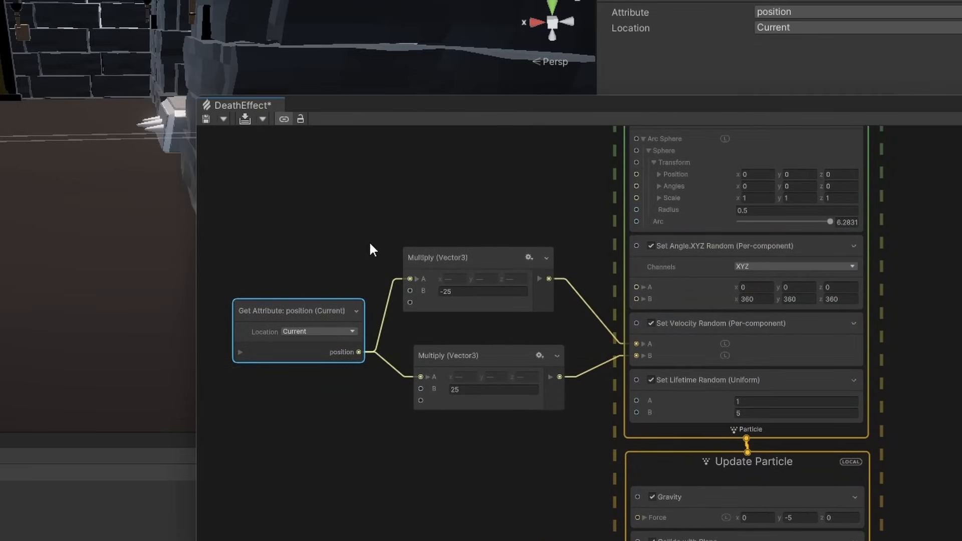
# Step: Examine the B factors of both Multiply nodes and the Get Attribute: position node feeding them
pyautogui.moveTo(456, 295); pyautogui.dragTo(417, 317, button='middle')
pyautogui.click(418, 317)
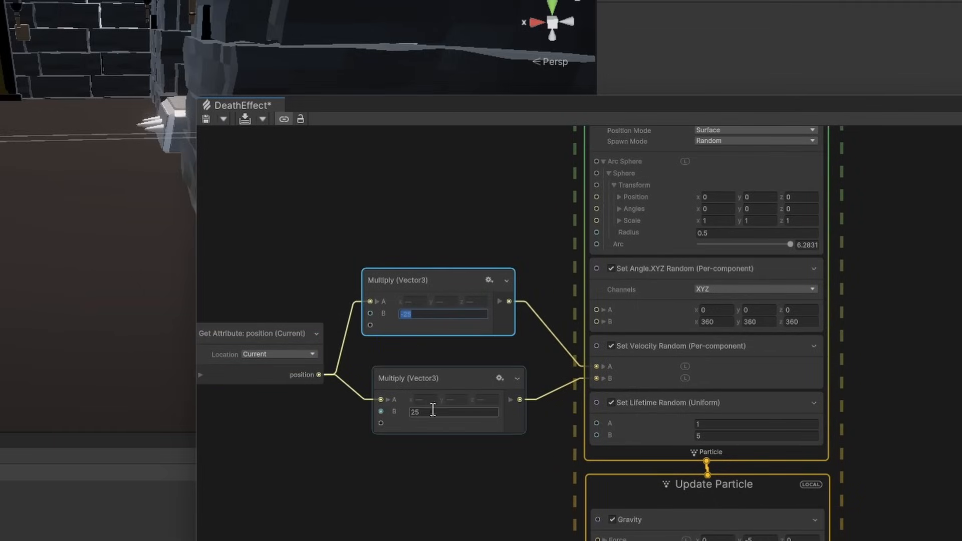
pyautogui.click(309, 402)
pyautogui.click(411, 413)
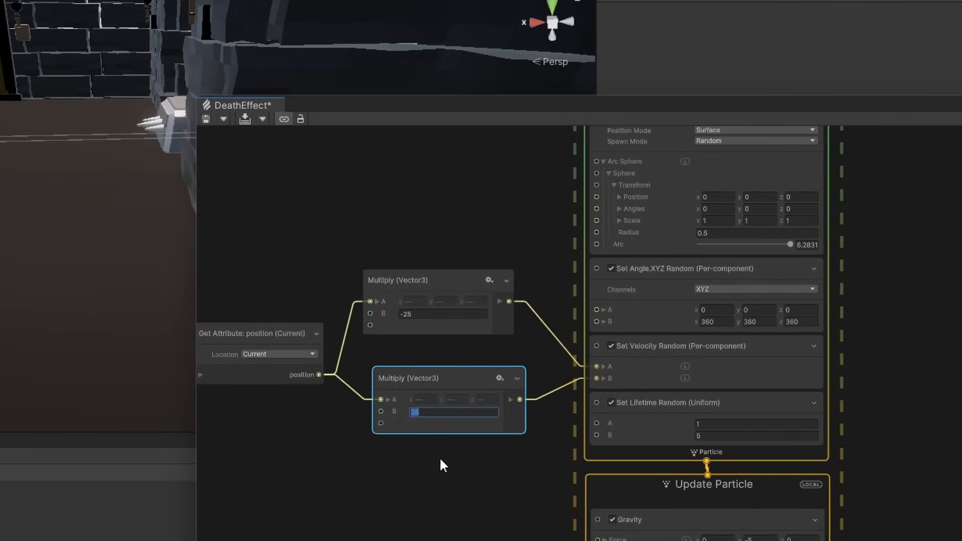
pyautogui.moveTo(253, 335); pyautogui.dragTo(373, 344, button='middle')
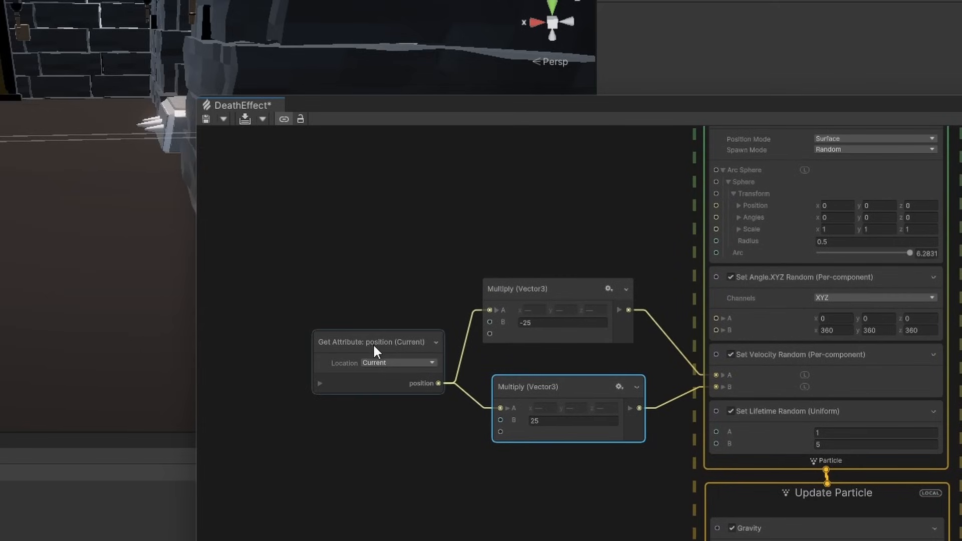
pyautogui.click(374, 346)
# Step: Uncover the scene behind the graph window and inspect the stick wizard where the particles spawn
pyautogui.click(346, 4)
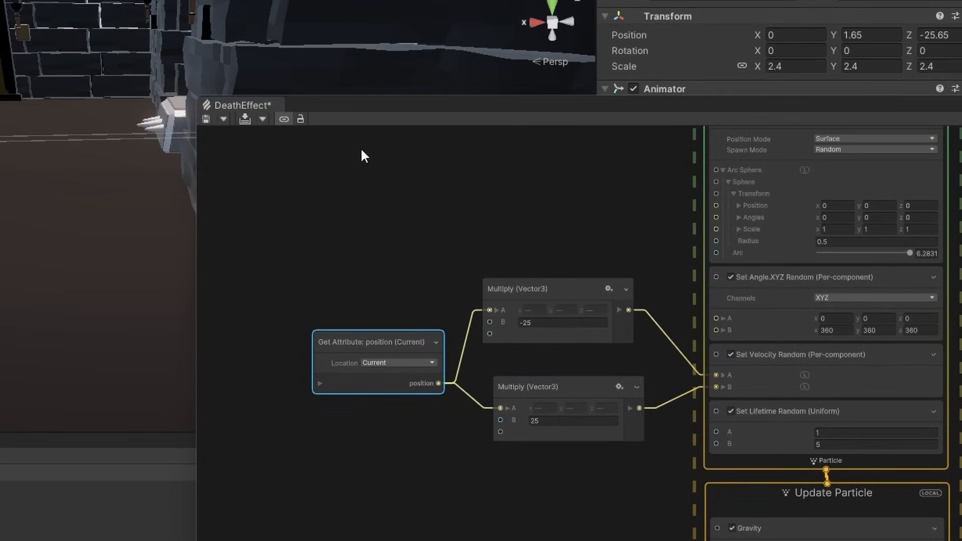
pyautogui.moveTo(331, 100); pyautogui.dragTo(291, 464)
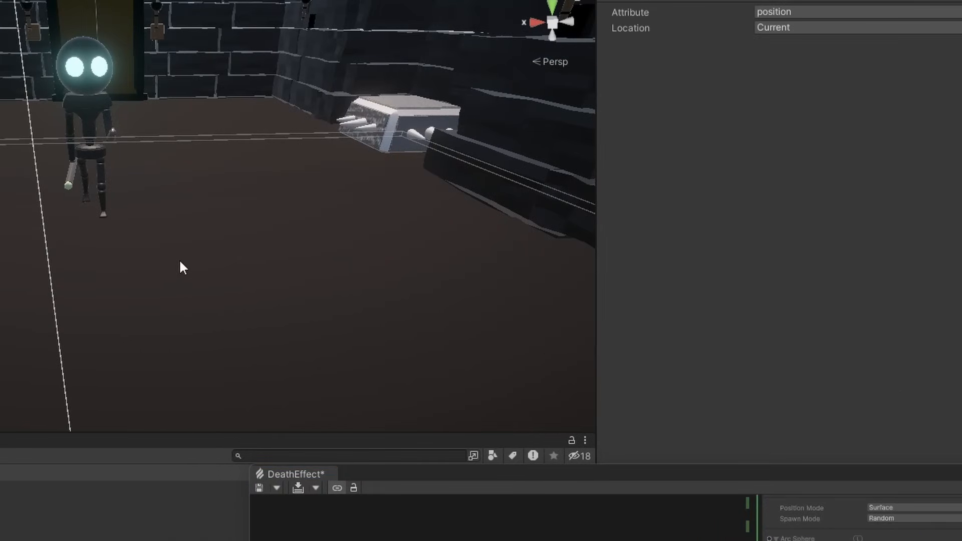
pyautogui.click(89, 150)
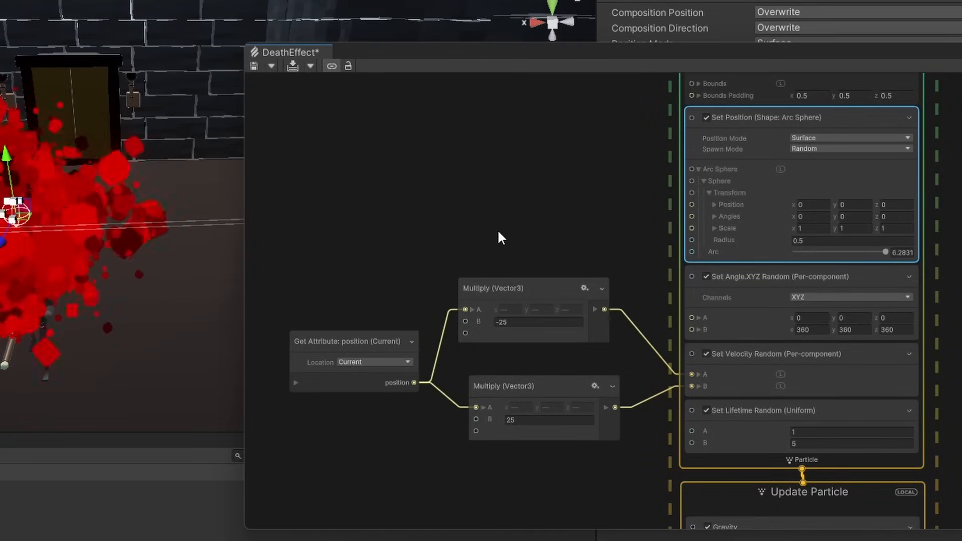
pyautogui.moveTo(497, 231); pyautogui.dragTo(508, 157, button='middle')
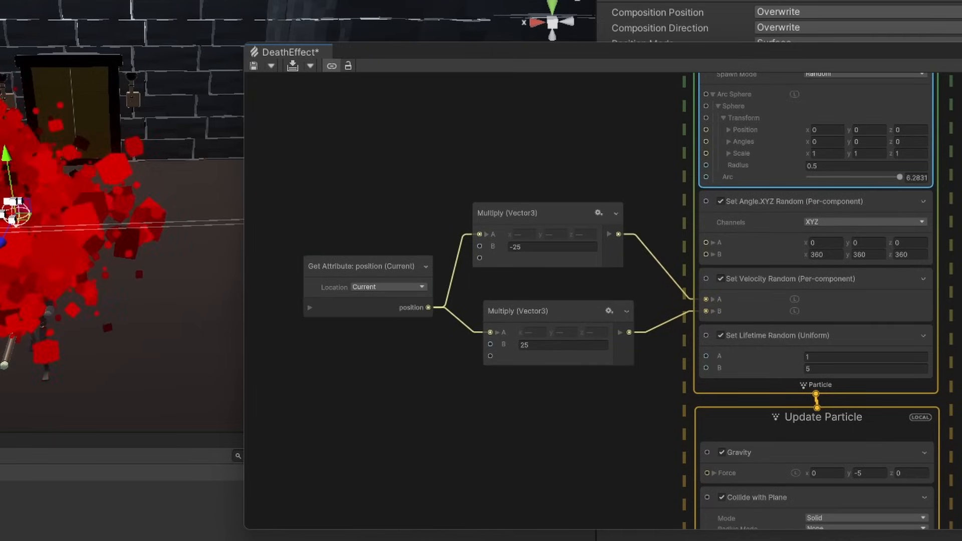
# Step: Switch to Paint and sketch a circle around a centre dot to illustrate the spawn sphere
pyautogui.press('super')
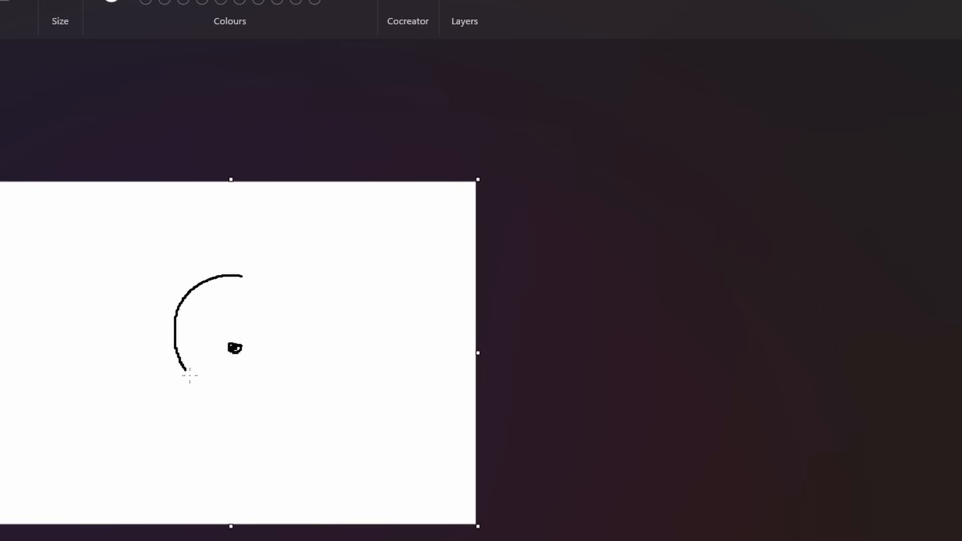
pyautogui.moveTo(190, 375); pyautogui.dragTo(200, 287)
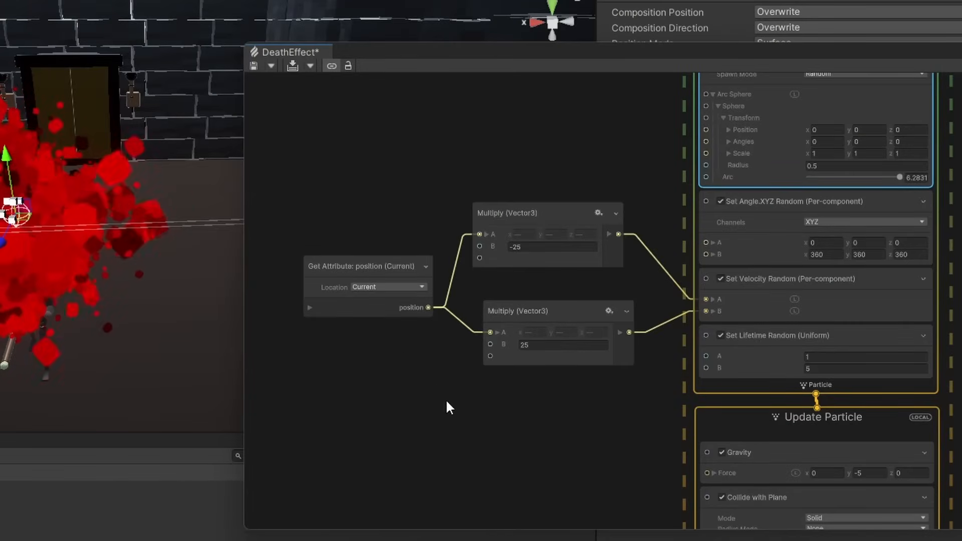
# Step: Delete the Multiply node with factor -25 that feeds input A of Set Velocity Random
pyautogui.moveTo(446, 404)
pyautogui.mouseDown(button='middle')
pyautogui.moveTo(327, 383)
pyautogui.moveTo(423, 400)
pyautogui.mouseUp(button='middle')
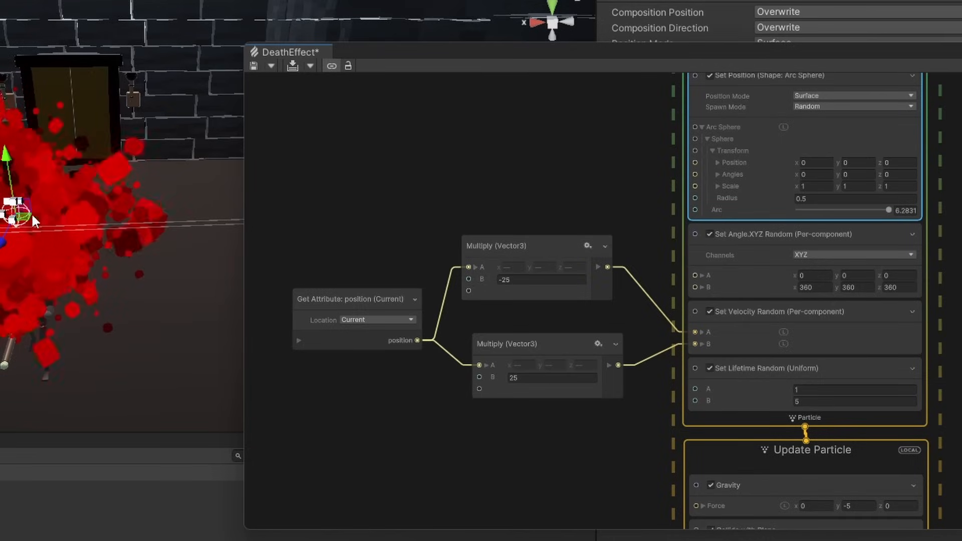
pyautogui.moveTo(464, 427); pyautogui.dragTo(370, 420, button='middle')
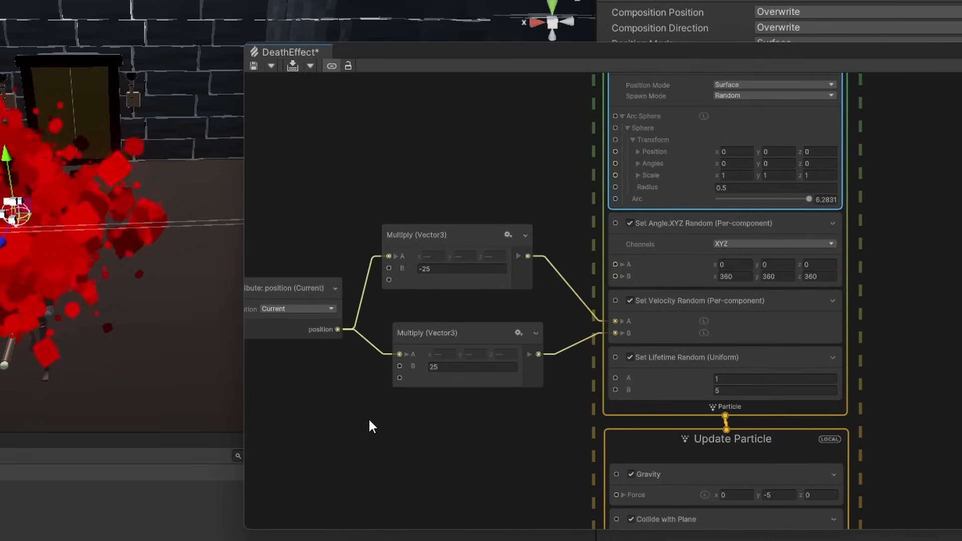
pyautogui.moveTo(402, 406); pyautogui.dragTo(470, 395, button='middle')
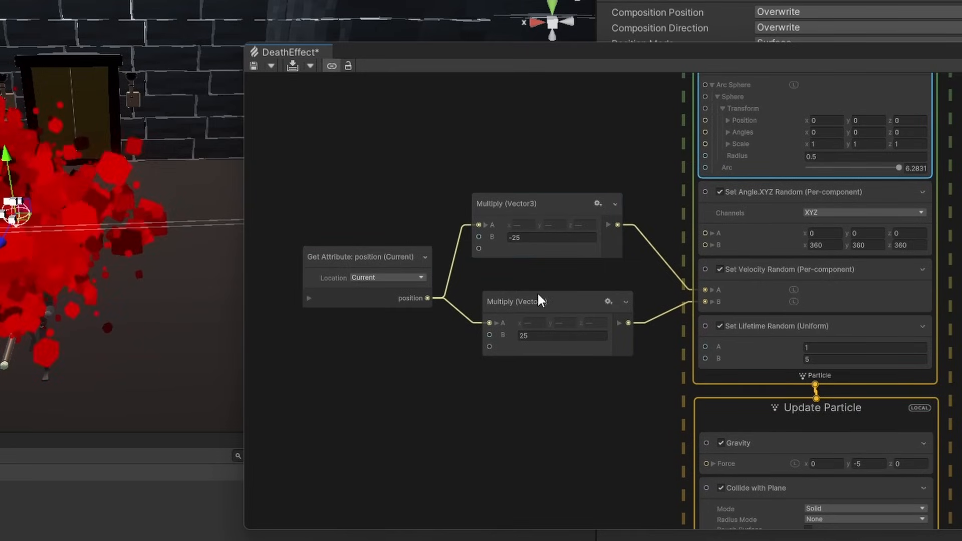
pyautogui.moveTo(598, 321); pyautogui.dragTo(563, 404, button='middle')
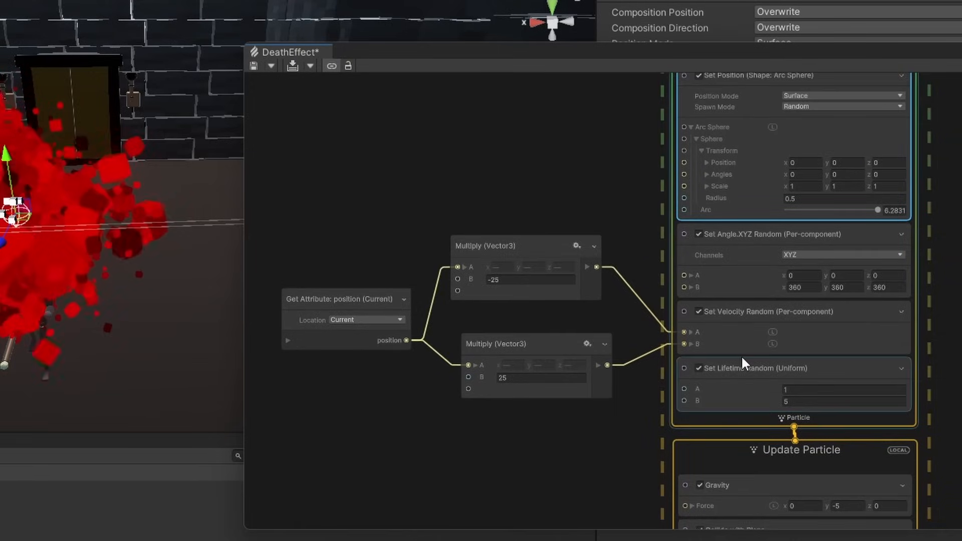
pyautogui.moveTo(630, 229); pyautogui.dragTo(546, 285)
pyautogui.press('Delete')
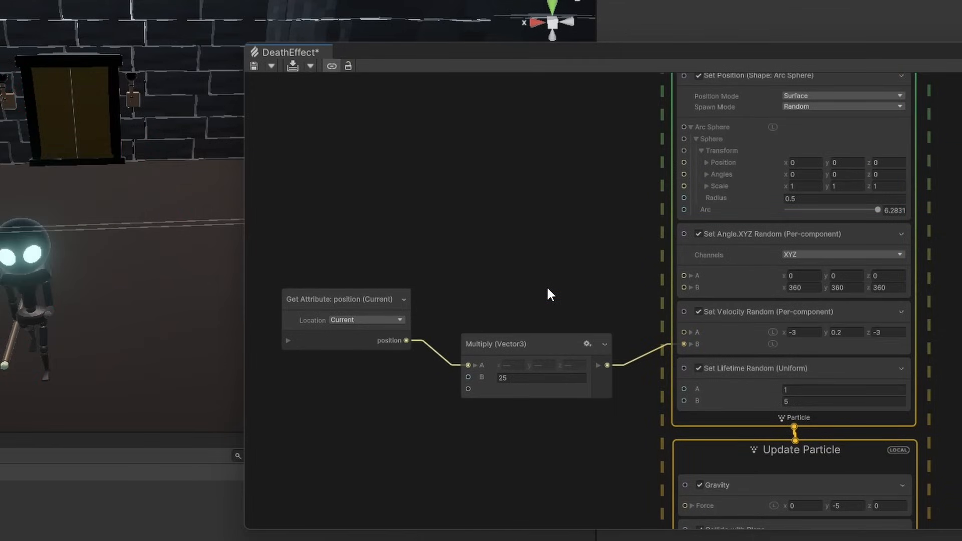
# Step: Set the A velocity of Set Velocity Random to 0, 0, 0 and save the DeathEffect graph
pyautogui.click(799, 332)
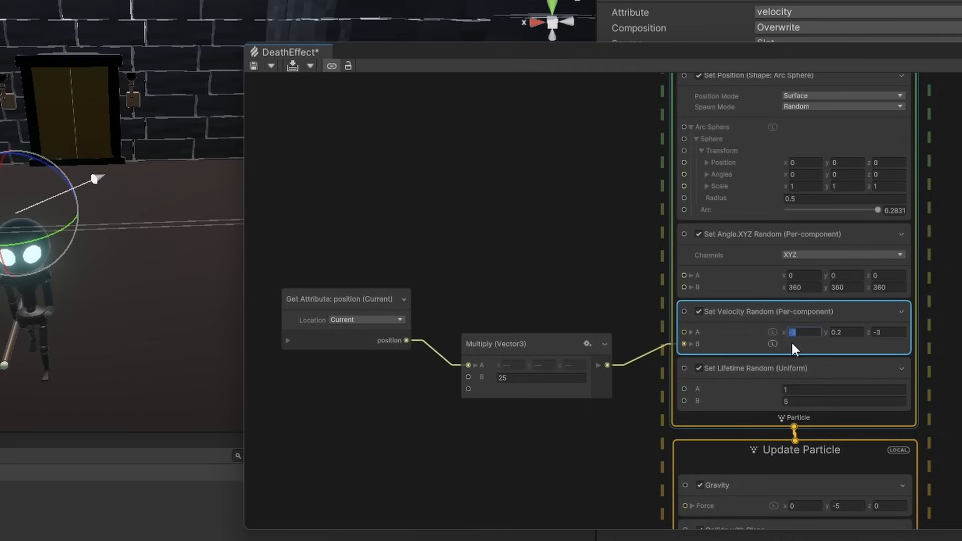
pyautogui.write('0')
pyautogui.moveTo(830, 332); pyautogui.dragTo(936, 331)
pyautogui.write('00')
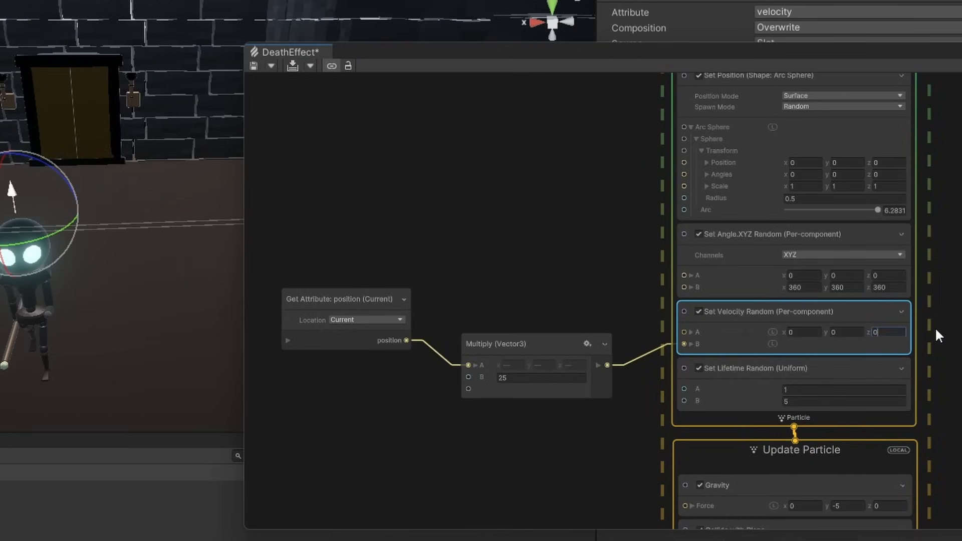
pyautogui.click(937, 330)
pyautogui.click(253, 67)
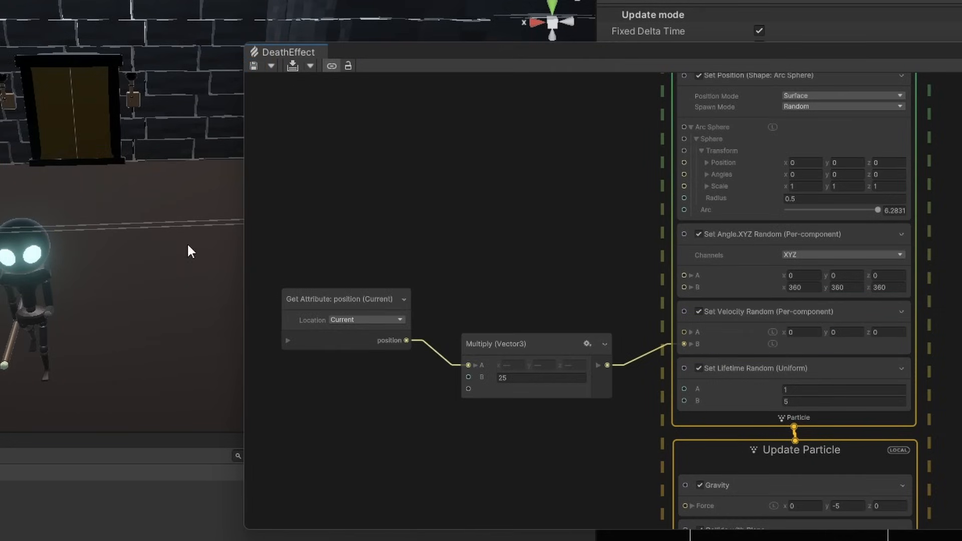
# Step: Select the DeathEffect object in the scene and examine its blood-cube burst from above
pyautogui.click(15, 214)
pyautogui.moveTo(338, 55); pyautogui.dragTo(372, 422)
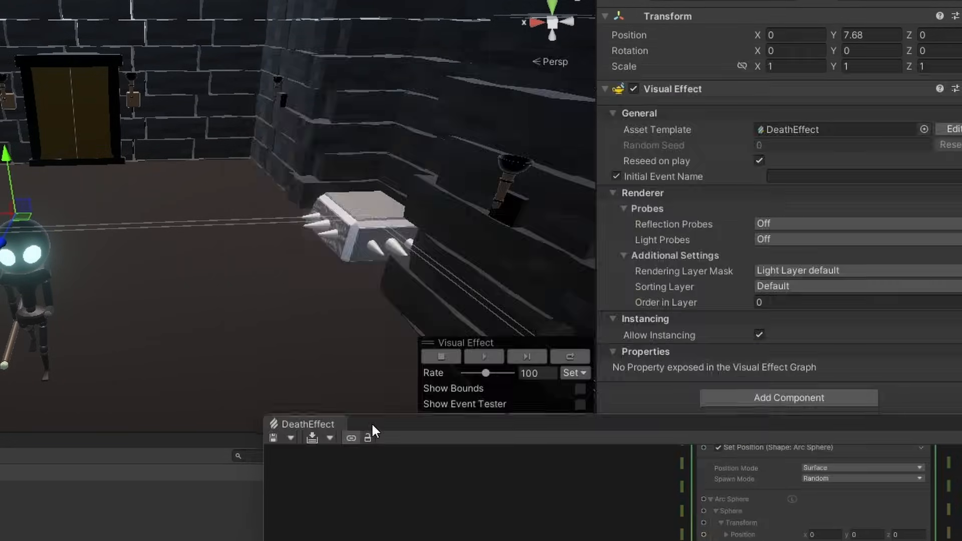
pyautogui.click(637, 303)
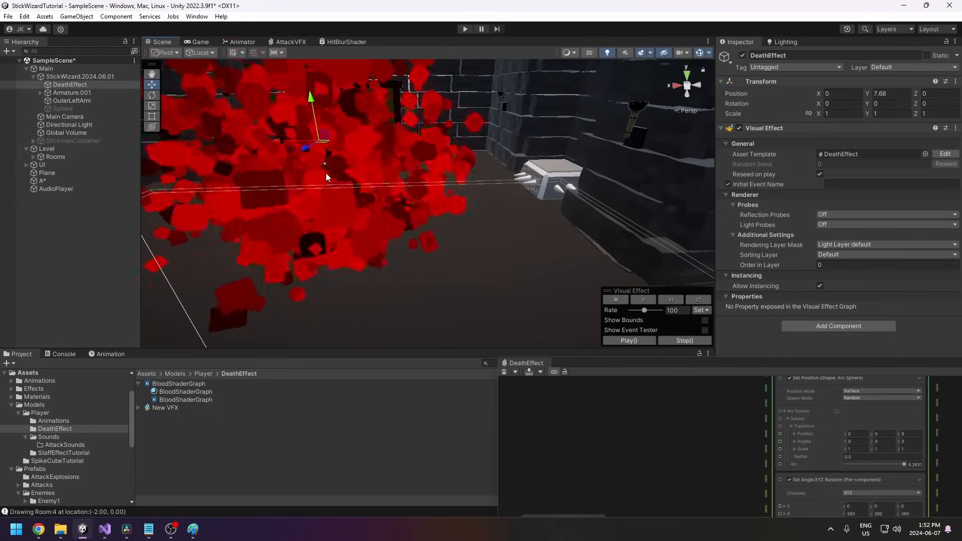
pyautogui.moveTo(326, 172); pyautogui.dragTo(364, 268, button='middle')
pyautogui.keyDown('alt'); pyautogui.moveTo(364, 268); pyautogui.dragTo(389, 336); pyautogui.keyUp('alt')
pyautogui.moveTo(417, 316); pyautogui.dragTo(424, 215, button='middle')
# Step: Place the graph window beside the burst and move the remaining Multiply node up toward the position node's level
pyautogui.moveTo(729, 371); pyautogui.dragTo(678, 170)
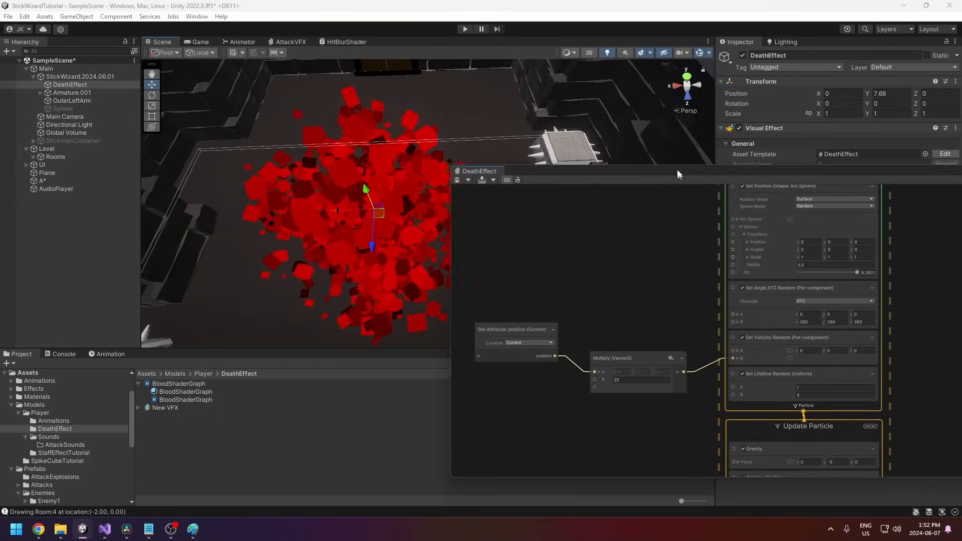
pyautogui.click(629, 302)
pyautogui.moveTo(630, 302); pyautogui.dragTo(628, 285)
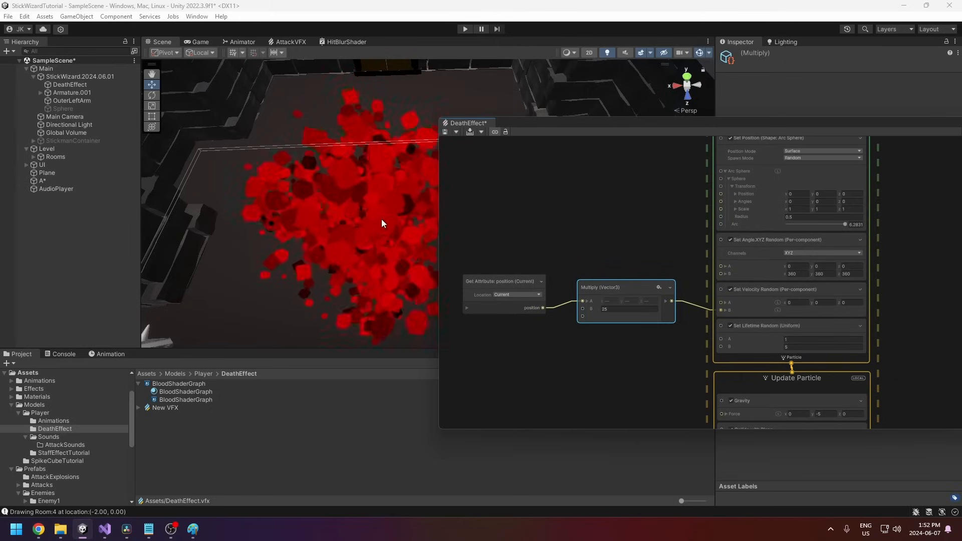
# Step: In Paint, discard the old sketch for a new canvas and draw a circle with a double-headed arrow between centre and edge
pyautogui.click(194, 530)
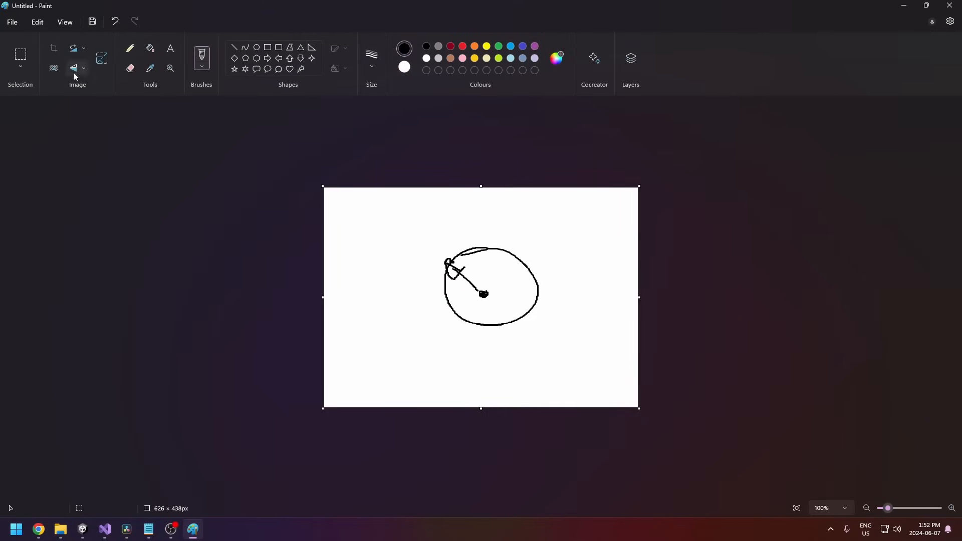
pyautogui.click(12, 22)
pyautogui.click(22, 38)
pyautogui.click(495, 299)
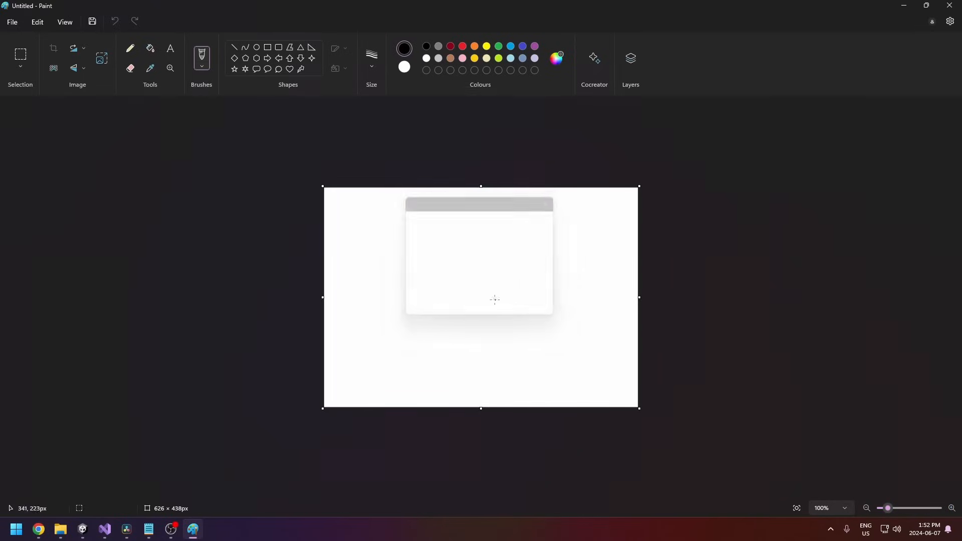
pyautogui.moveTo(491, 262)
pyautogui.mouseDown()
pyautogui.moveTo(466, 318)
pyautogui.moveTo(489, 262)
pyautogui.mouseUp()
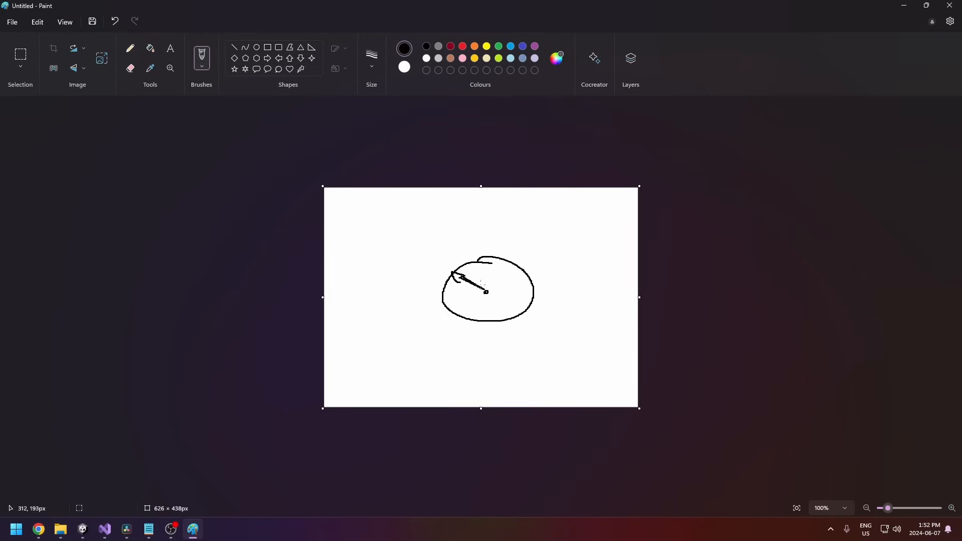
# Step: Switch back to Unity and inspect the position and Multiply nodes feeding input B of Set Velocity Random
pyautogui.click(903, 5)
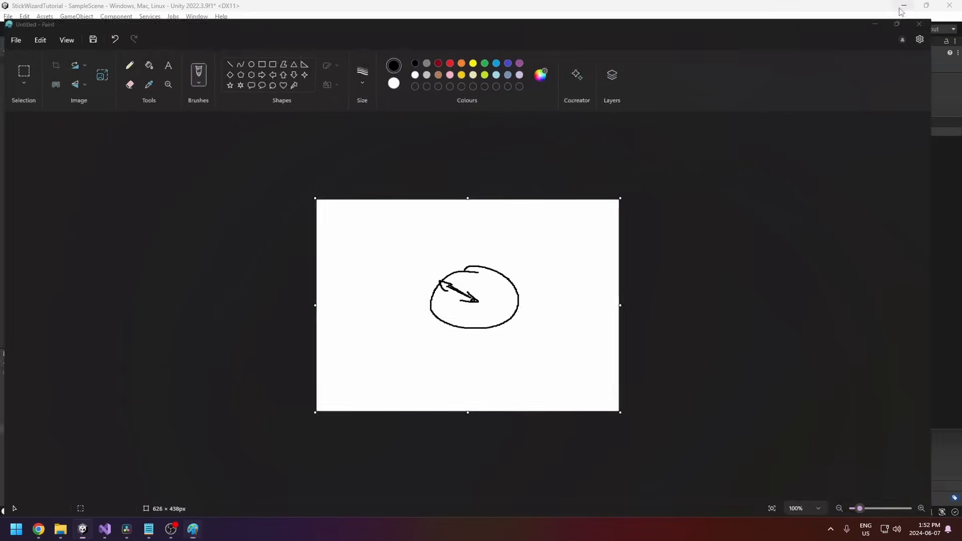
pyautogui.moveTo(457, 254); pyautogui.dragTo(464, 234, button='middle')
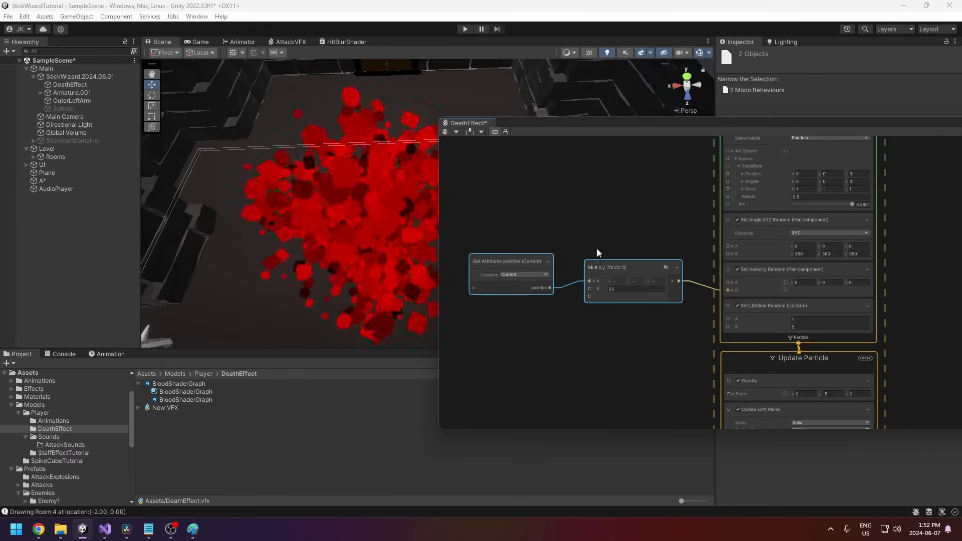
# Step: Move the position node slightly down beside the Multiply node and select the Set Velocity Random block to inspect it
pyautogui.moveTo(516, 263); pyautogui.dragTo(518, 269)
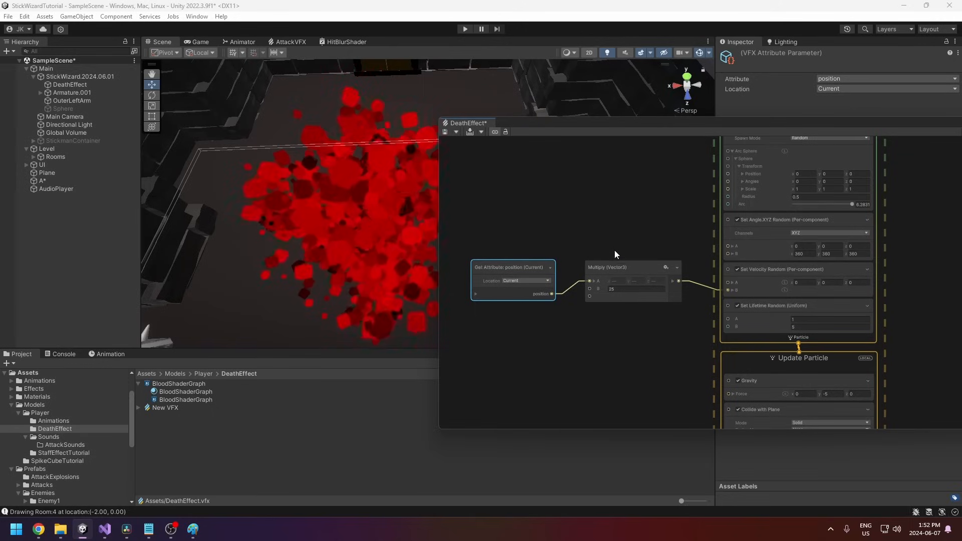
pyautogui.moveTo(616, 253); pyautogui.dragTo(566, 269, button='middle')
pyautogui.click(569, 280)
pyautogui.moveTo(678, 308); pyautogui.dragTo(678, 306)
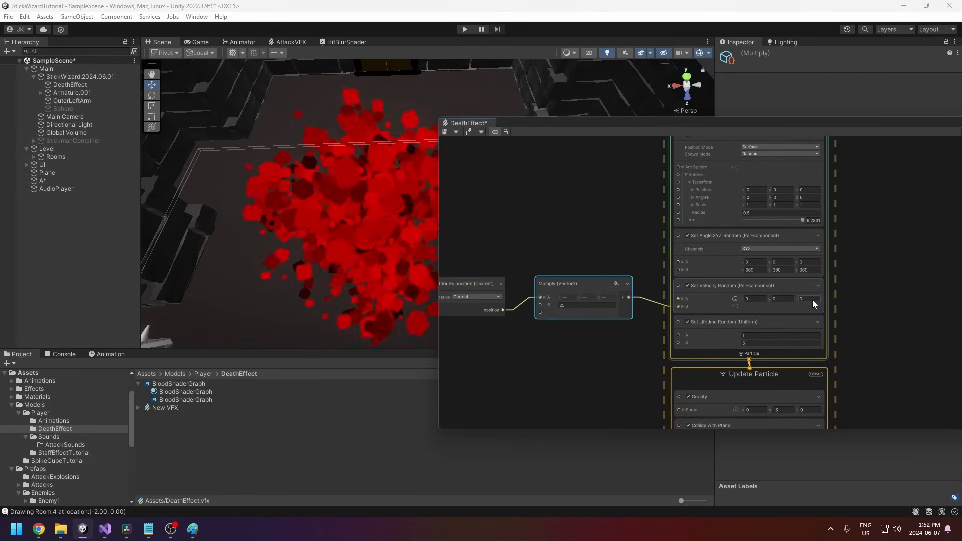
pyautogui.click(790, 288)
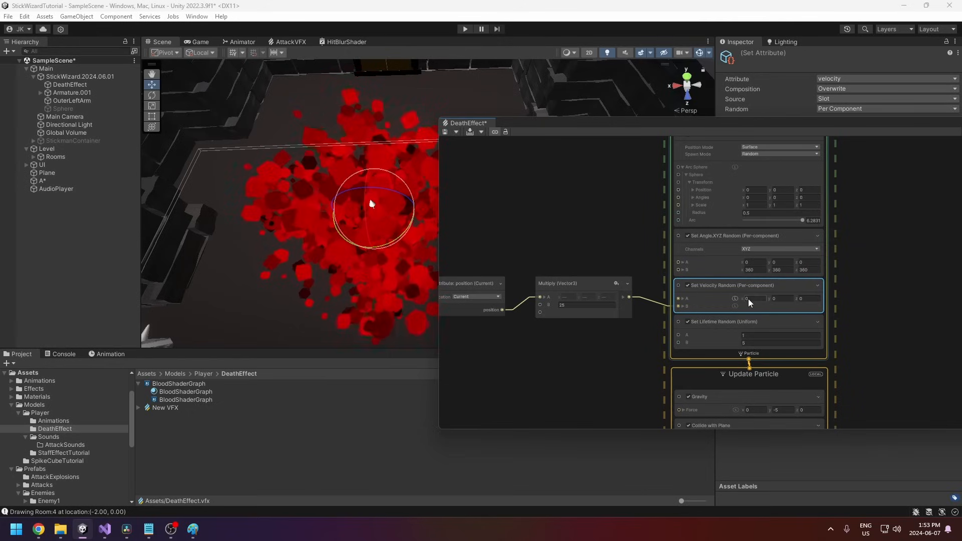
pyautogui.moveTo(485, 288); pyautogui.dragTo(535, 285, button='middle')
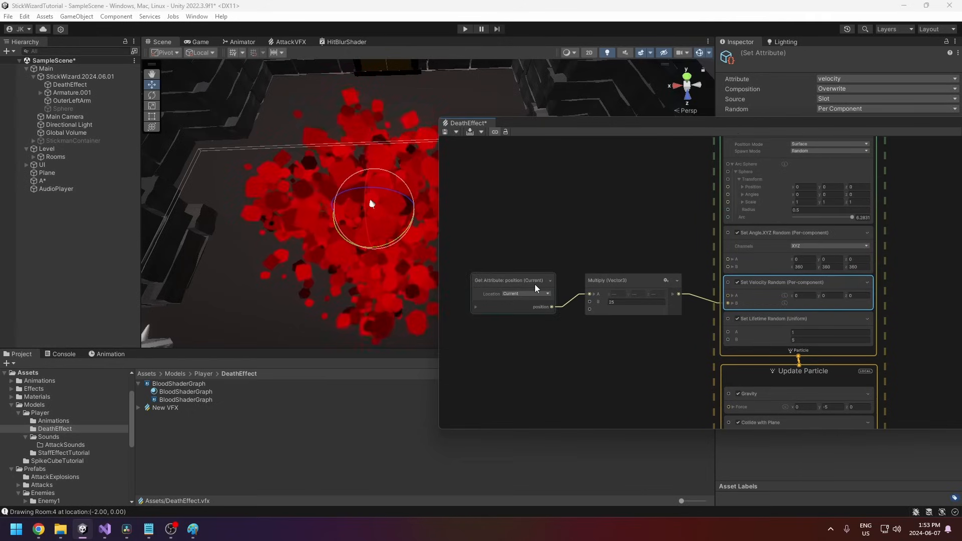
# Step: Set input B of the Multiply node to 100, save the graph, and preview the DeathEffect burst in the scene
pyautogui.click(618, 301)
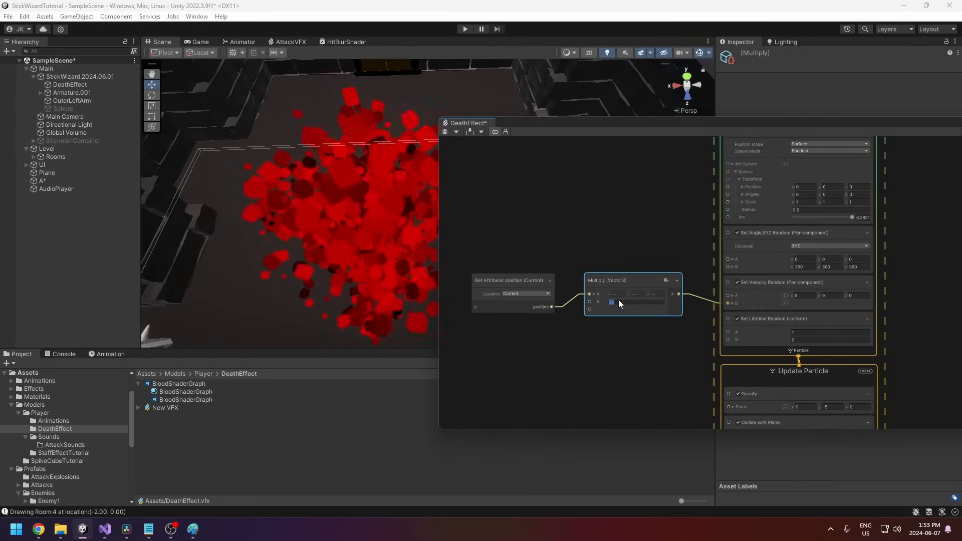
pyautogui.write('100')
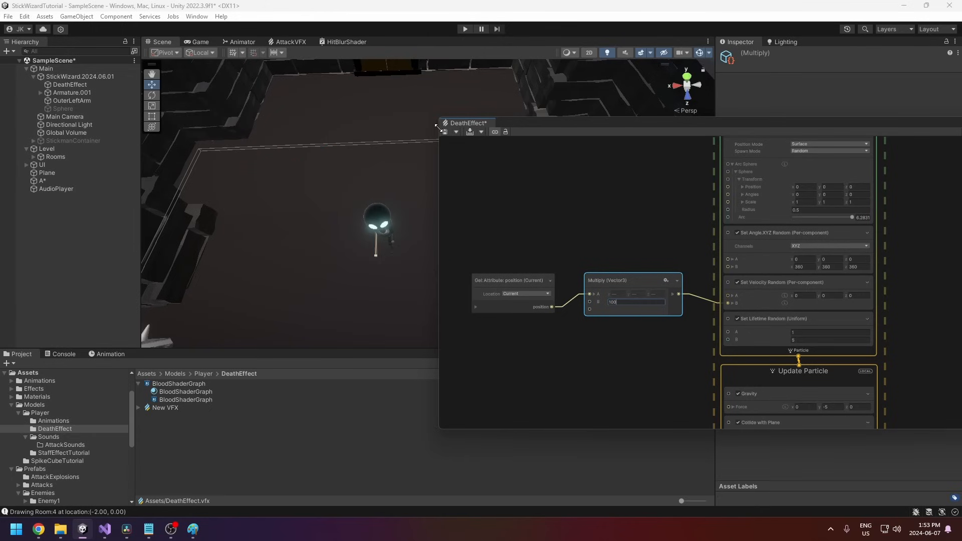
pyautogui.press('Return')
pyautogui.hotkey('ctrl', 's')
pyautogui.moveTo(568, 122); pyautogui.dragTo(562, 381)
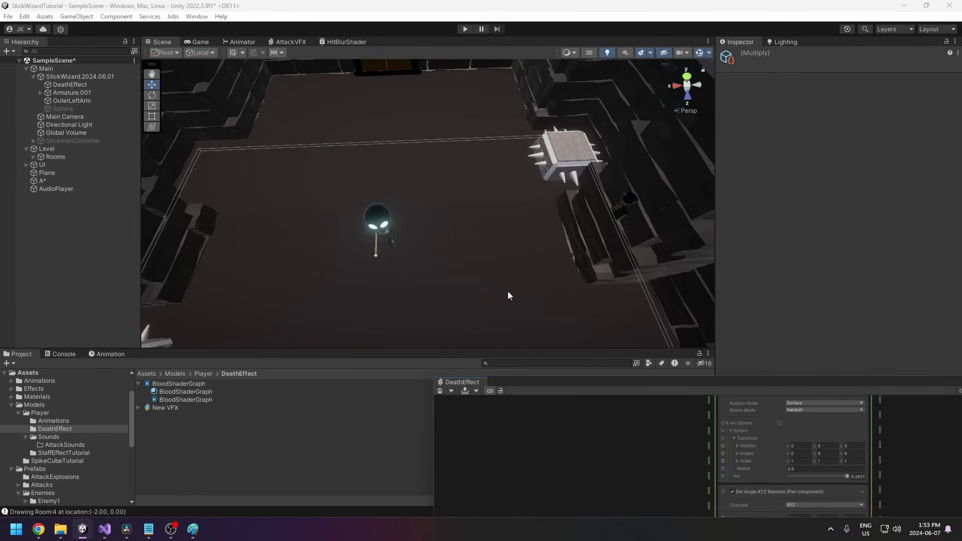
pyautogui.click(75, 85)
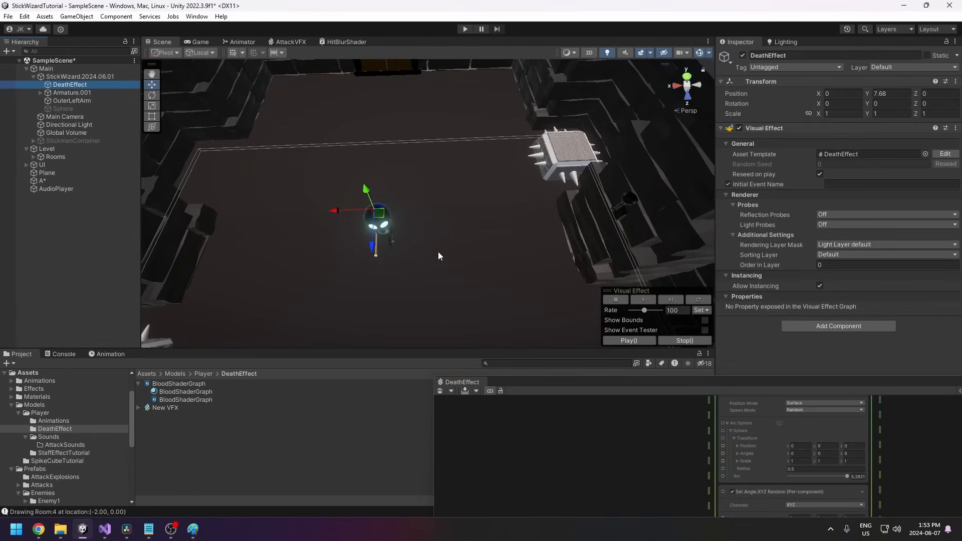
pyautogui.click(644, 300)
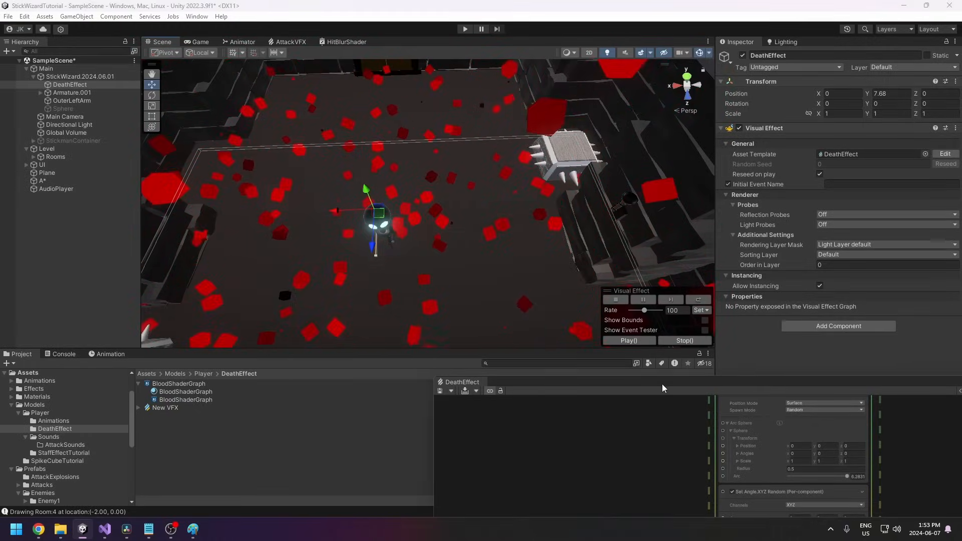
# Step: Bring the graph window back up, set the Multiply node's input B to 25, and save the graph
pyautogui.moveTo(663, 384); pyautogui.dragTo(676, 194)
pyautogui.click(629, 377)
pyautogui.click(630, 370)
pyautogui.write('25')
pyautogui.click(482, 212)
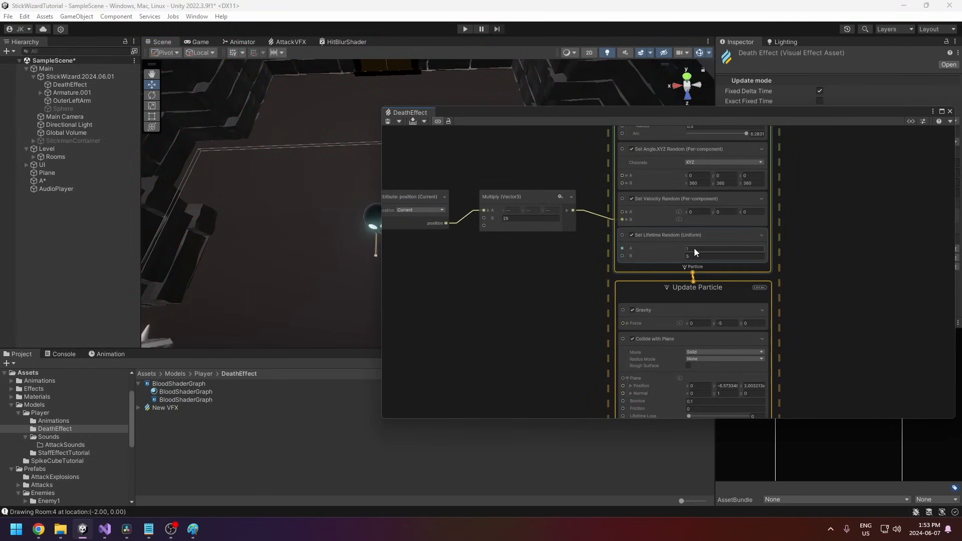
# Step: Examine the Set Lifetime Random, Gravity and Collide with Plane blocks in the DeathEffect graph
pyautogui.click(694, 248)
pyautogui.click(822, 264)
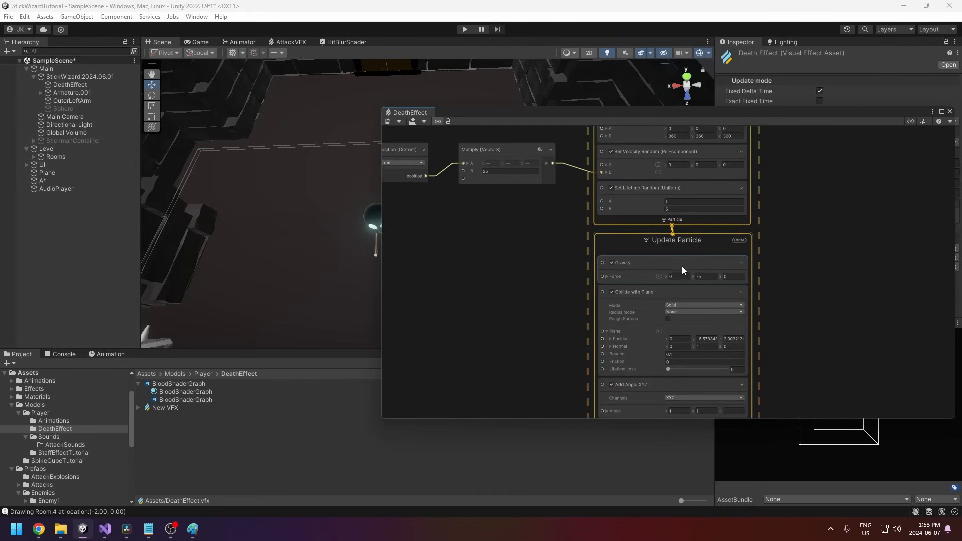
pyautogui.click(681, 264)
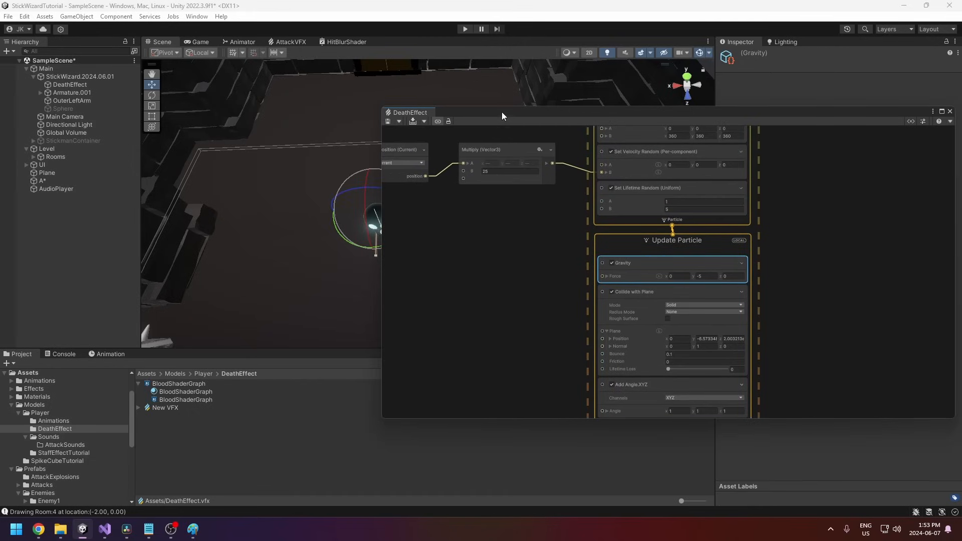
pyautogui.moveTo(501, 113); pyautogui.dragTo(509, 110)
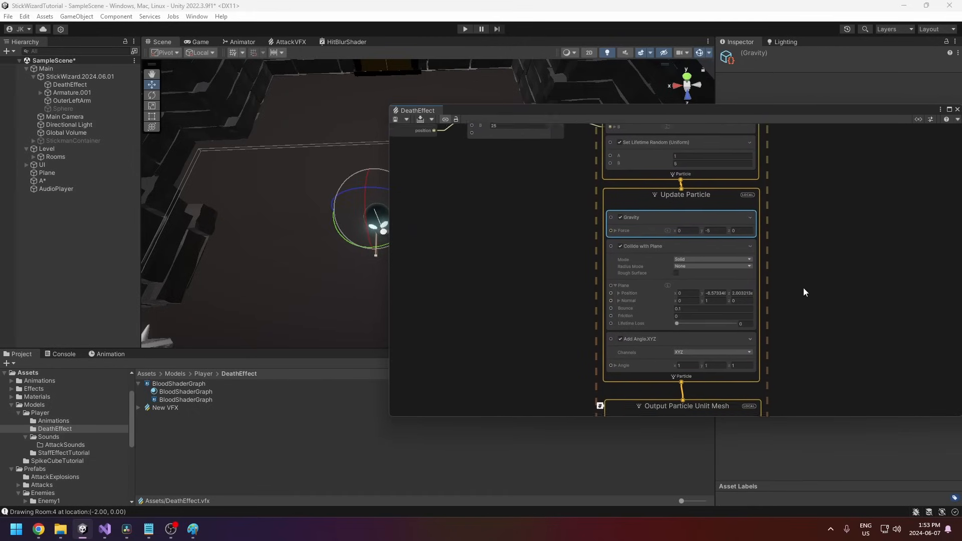
pyautogui.click(657, 234)
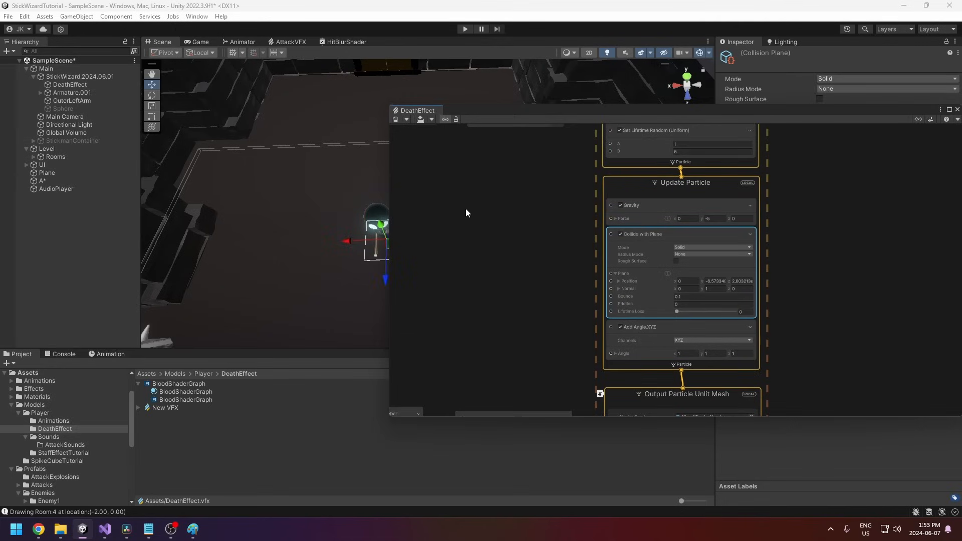
# Step: View the collision plane from the side beside the wizard and move it vertically to a Y position of about -6.12
pyautogui.moveTo(507, 111); pyautogui.dragTo(593, 94)
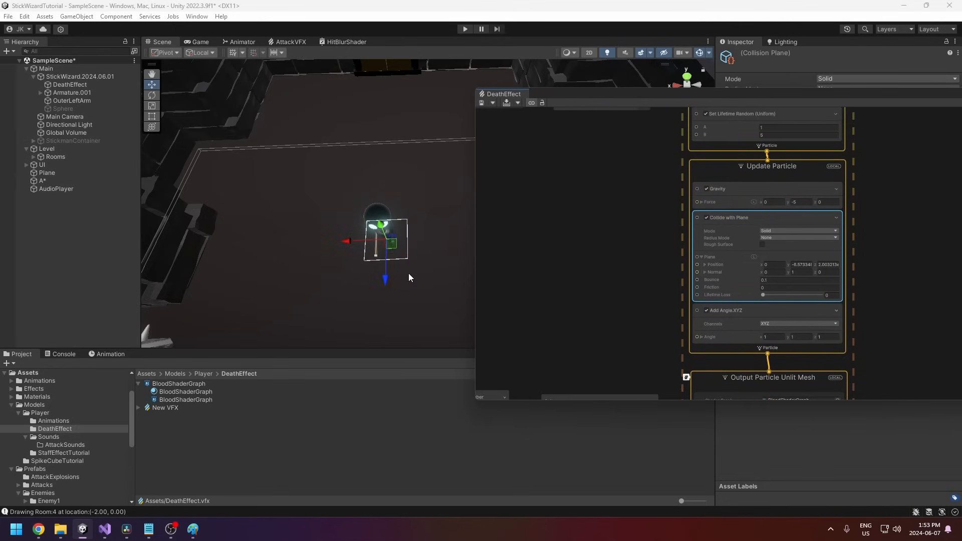
pyautogui.keyDown('alt'); pyautogui.moveTo(367, 269); pyautogui.dragTo(548, 75); pyautogui.keyUp('alt')
pyautogui.moveTo(417, 212); pyautogui.dragTo(395, 188, button='middle')
pyautogui.scroll(1, 396, 192)
pyautogui.moveTo(400, 196); pyautogui.dragTo(376, 231)
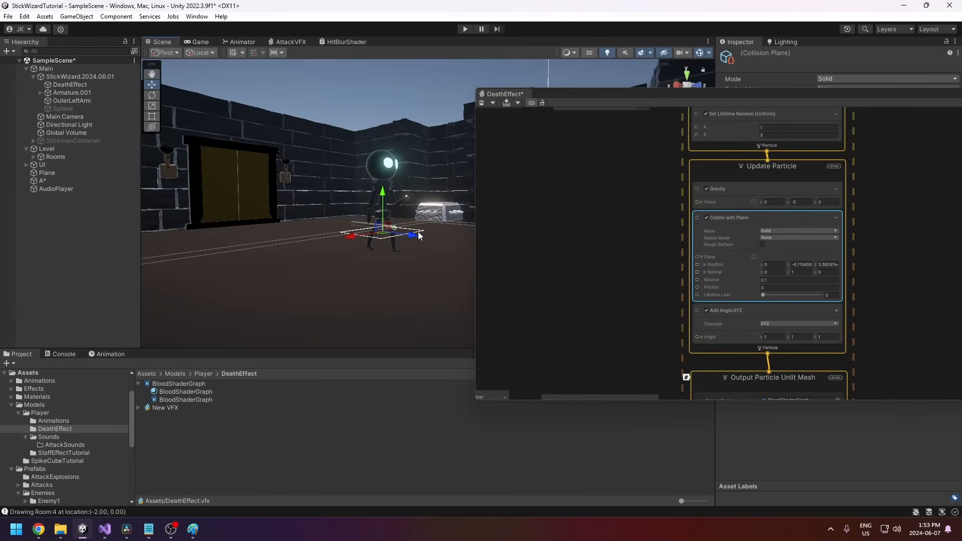
pyautogui.click(400, 239)
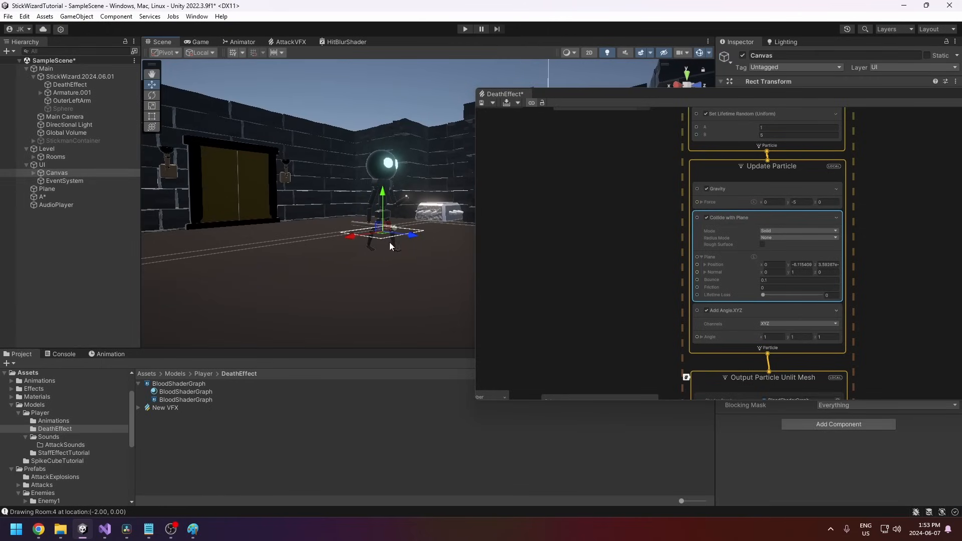
pyautogui.moveTo(390, 242); pyautogui.dragTo(378, 268, button='middle')
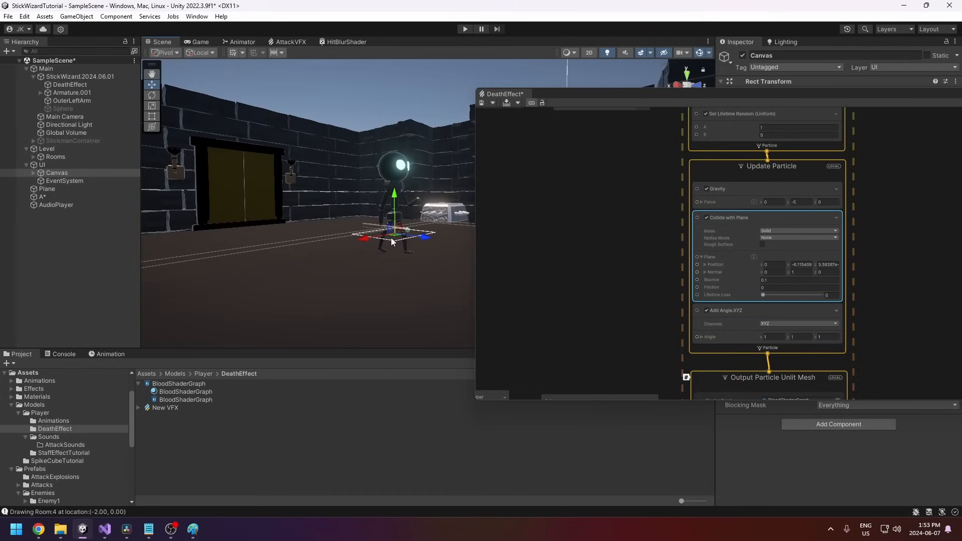
# Step: Select and frame DeathEffect, then lower its collision plane to a Y position of about -6.84 at floor level
pyautogui.doubleClick(75, 83)
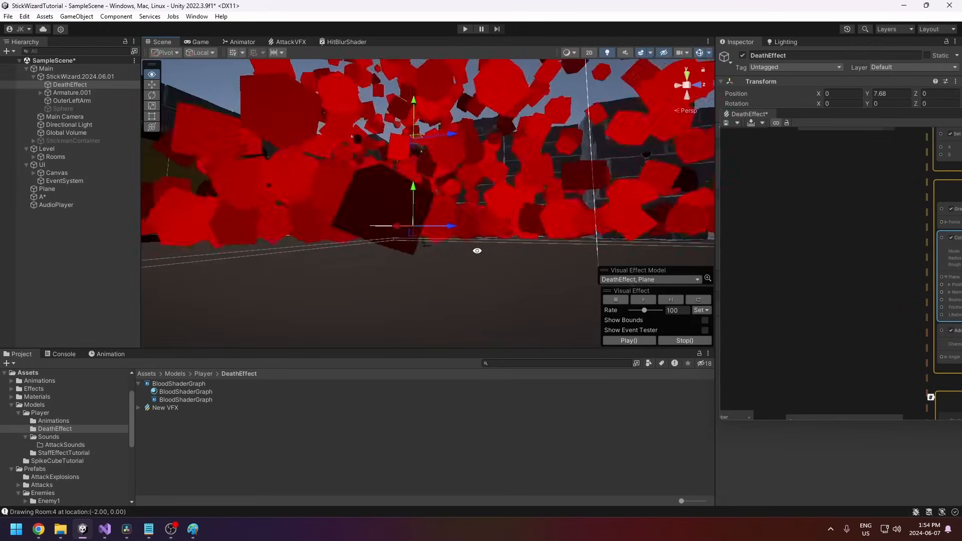
pyautogui.keyDown('alt'); pyautogui.moveTo(477, 251); pyautogui.dragTo(464, 250); pyautogui.keyUp('alt')
pyautogui.moveTo(408, 199); pyautogui.dragTo(411, 221)
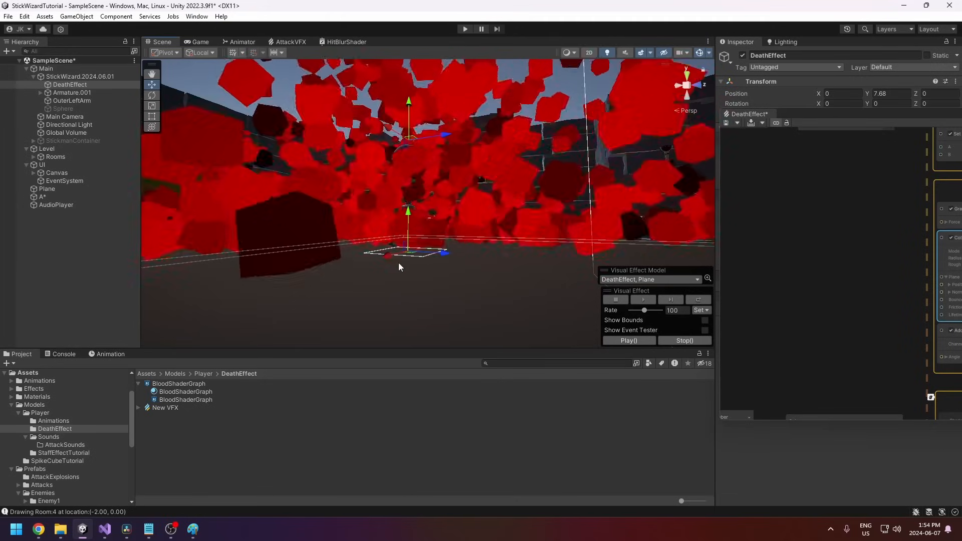
pyautogui.keyDown('alt'); pyautogui.moveTo(399, 263); pyautogui.dragTo(428, 244); pyautogui.keyUp('alt')
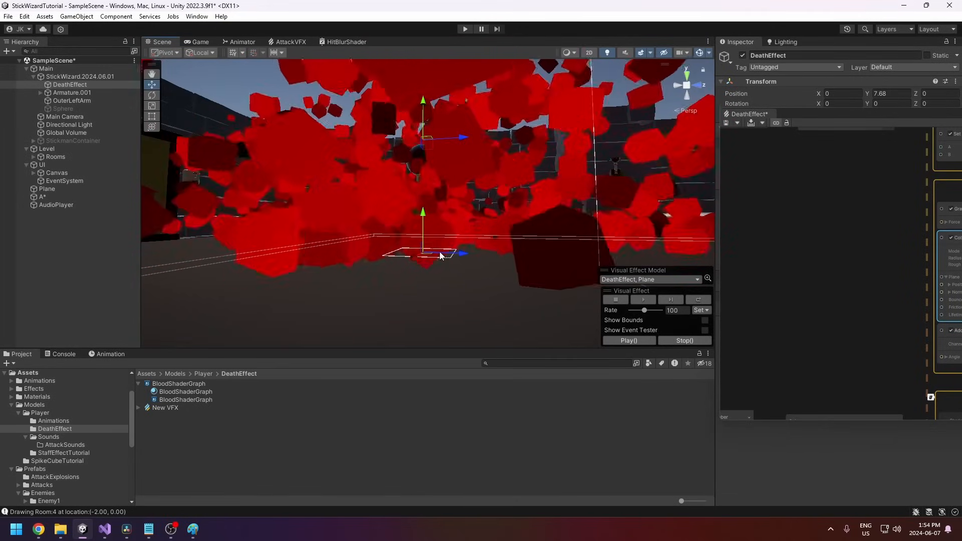
pyautogui.moveTo(424, 217); pyautogui.dragTo(391, 241)
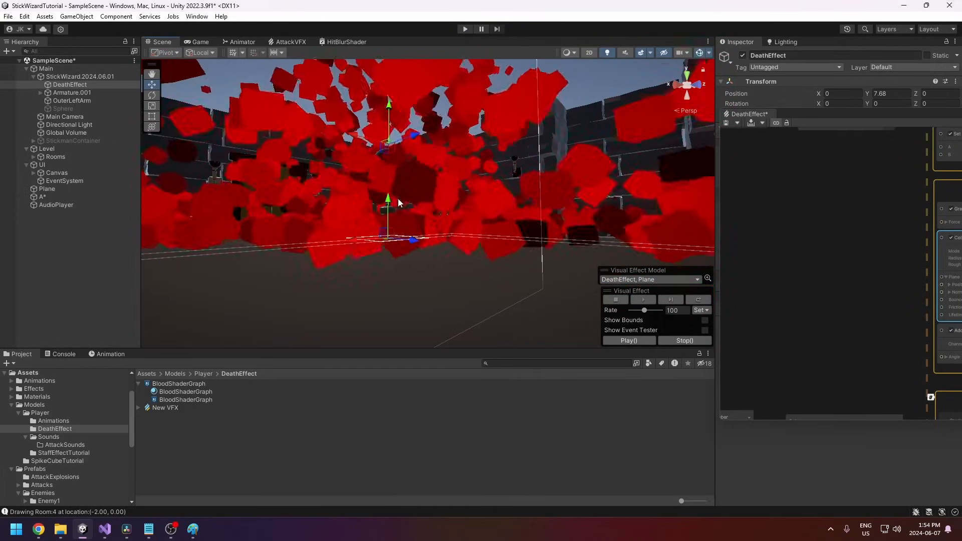
# Step: Select the Add Angle.XYZ block in Update Particle and view the blood cubes in the Game view
pyautogui.moveTo(806, 114); pyautogui.dragTo(547, 133)
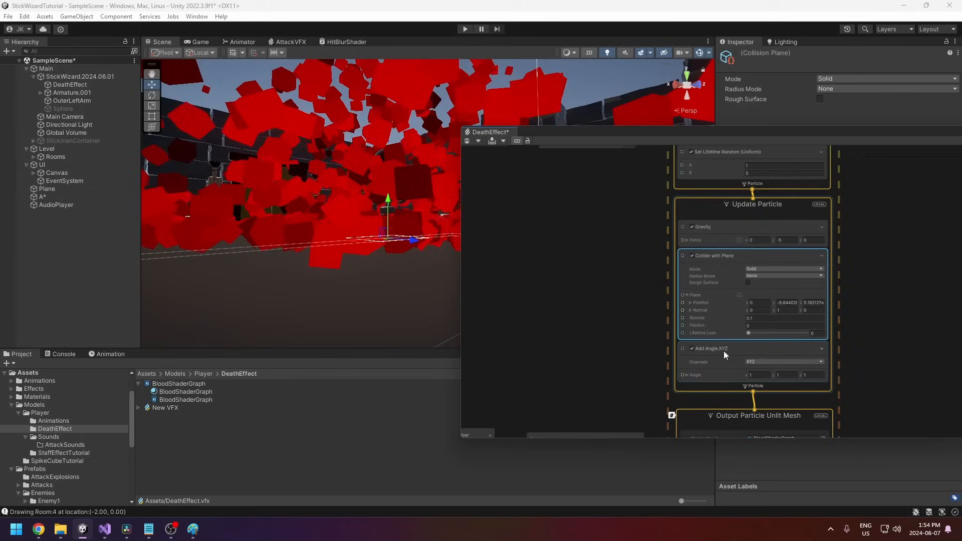
pyautogui.click(724, 351)
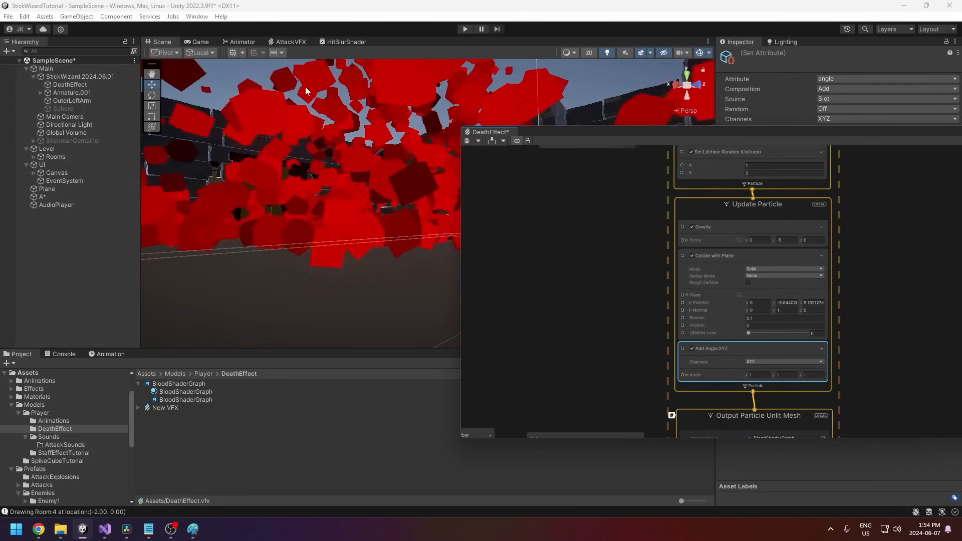
pyautogui.click(197, 42)
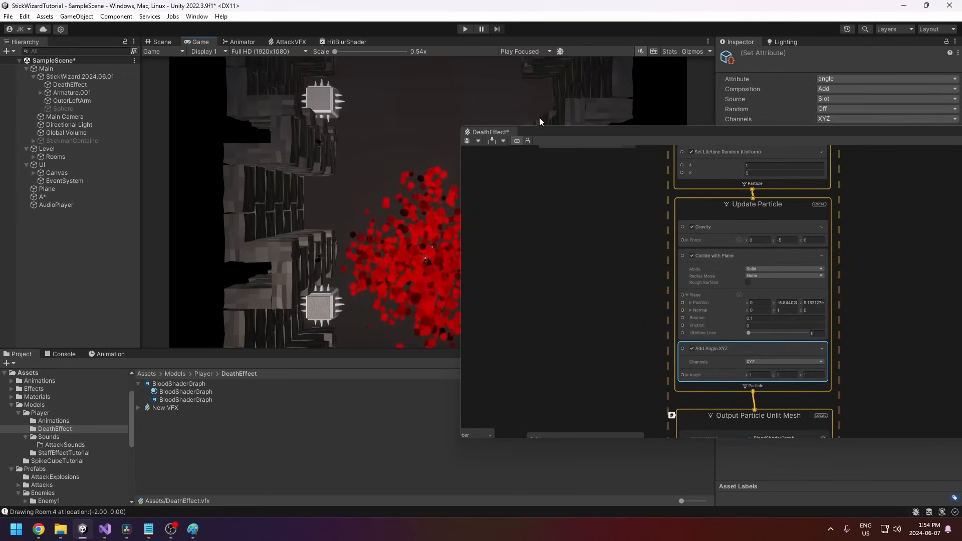
pyautogui.moveTo(540, 131); pyautogui.dragTo(516, 383)
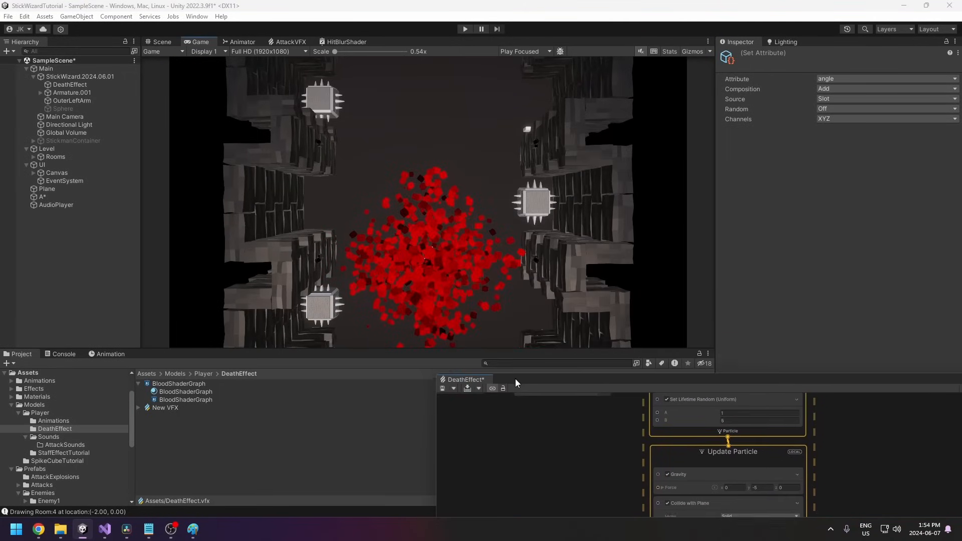
# Step: Replay the DeathEffect burst from the Scene view and watch the spinning cubes in the Game view
pyautogui.click(84, 86)
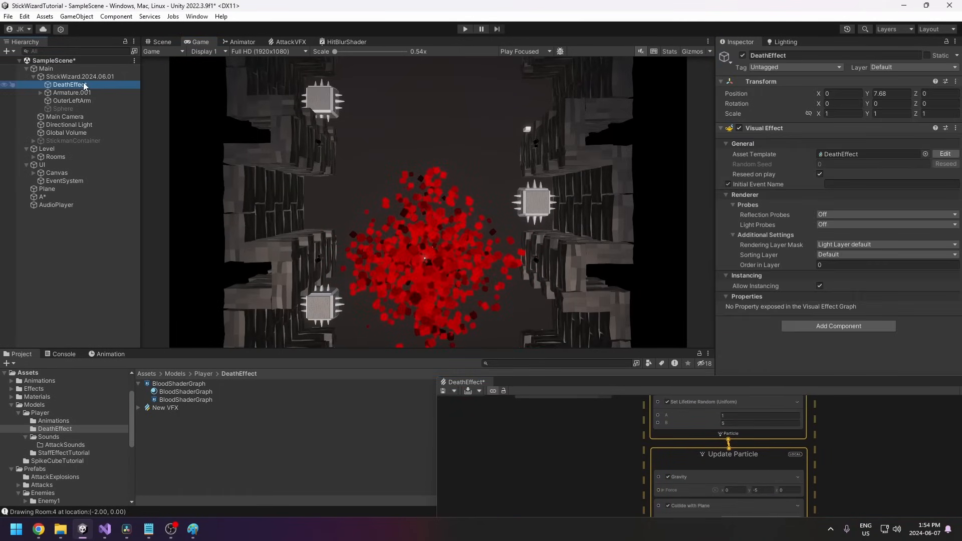
pyautogui.click(160, 41)
pyautogui.click(628, 340)
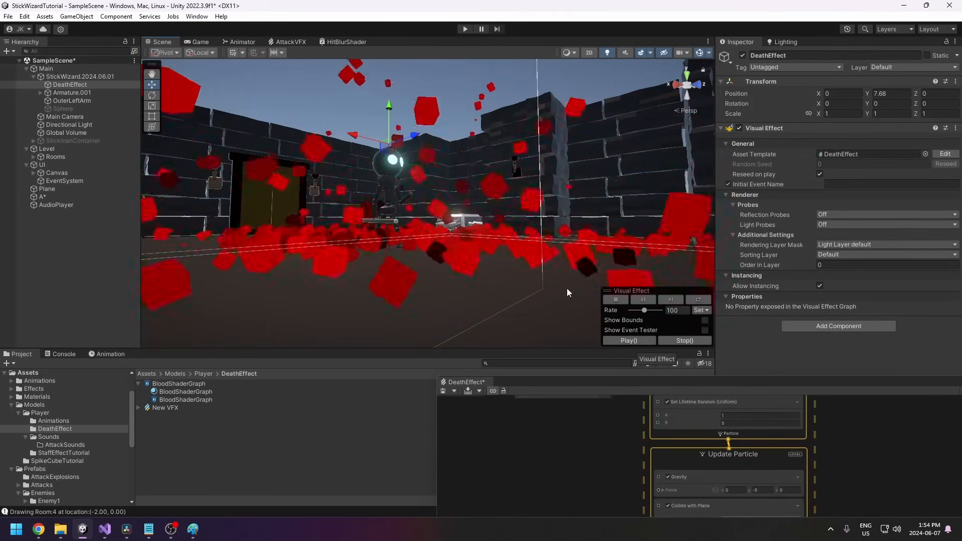
pyautogui.click(630, 341)
pyautogui.click(198, 42)
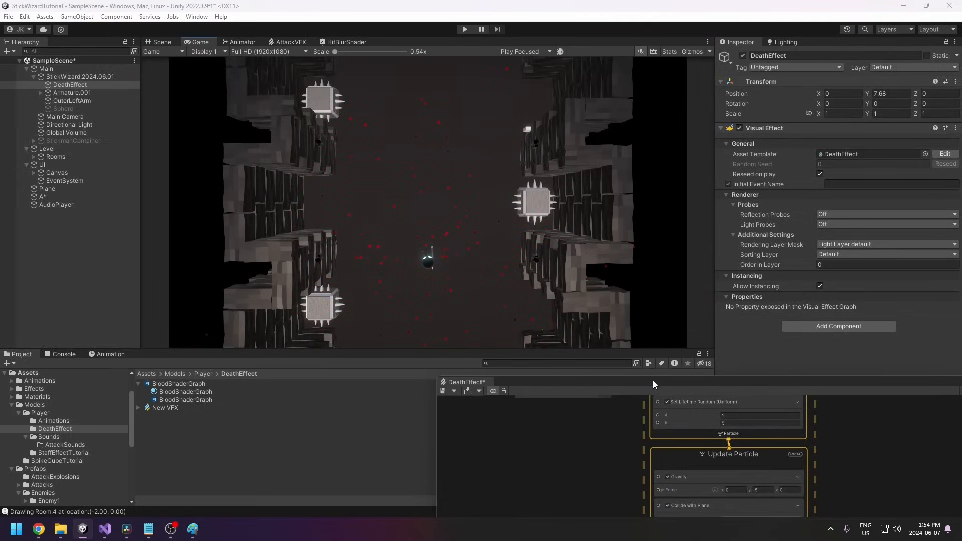
# Step: Set the Add Angle.XYZ block's X, Y and Z angles to 0.1 and save the graph
pyautogui.moveTo(654, 383); pyautogui.dragTo(641, 172)
pyautogui.click(746, 281)
pyautogui.moveTo(835, 264); pyautogui.dragTo(835, 210, button='middle')
pyautogui.click(720, 362)
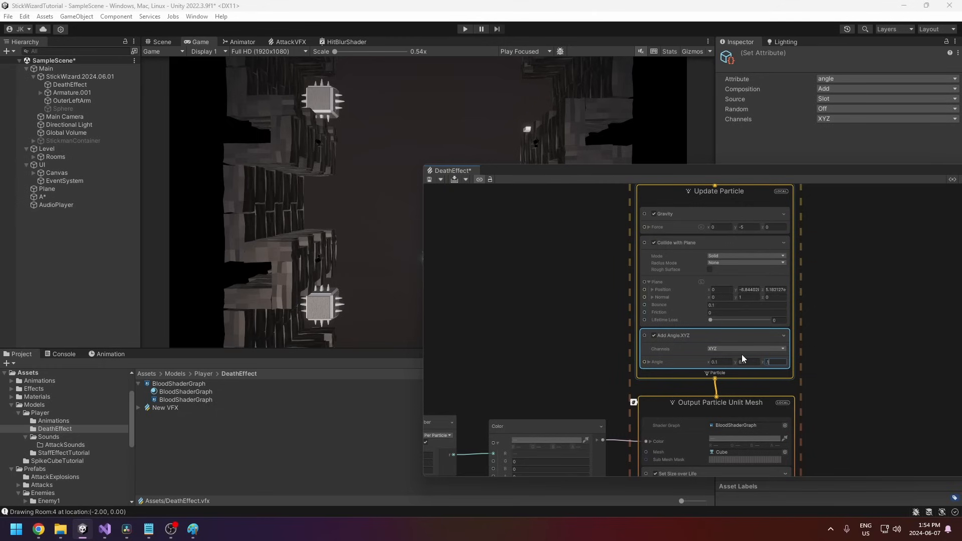
pyautogui.click(522, 203)
pyautogui.click(429, 179)
# Step: Select DeathEffect, play the burst with the reduced rotation, and check it in the Game view
pyautogui.click(115, 85)
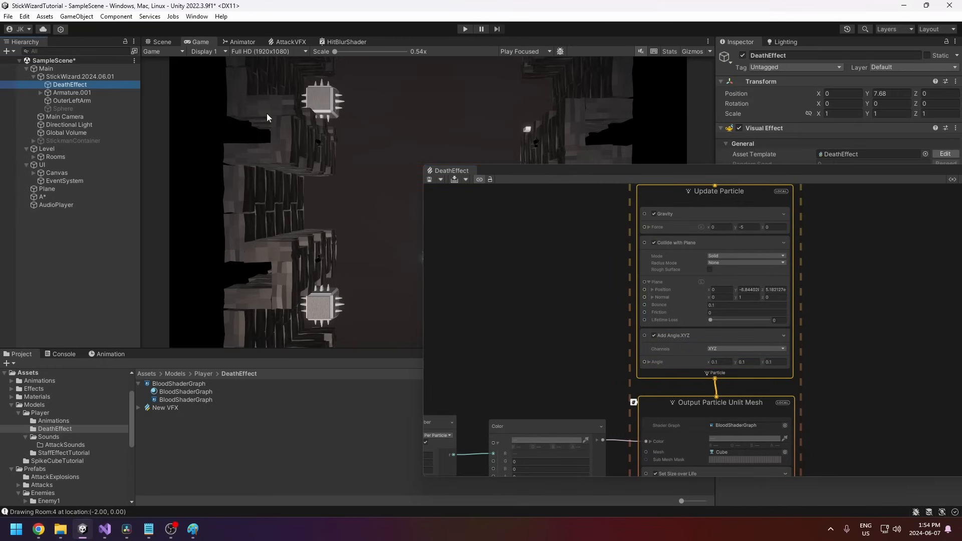
pyautogui.moveTo(516, 176); pyautogui.dragTo(509, 376)
pyautogui.click(158, 44)
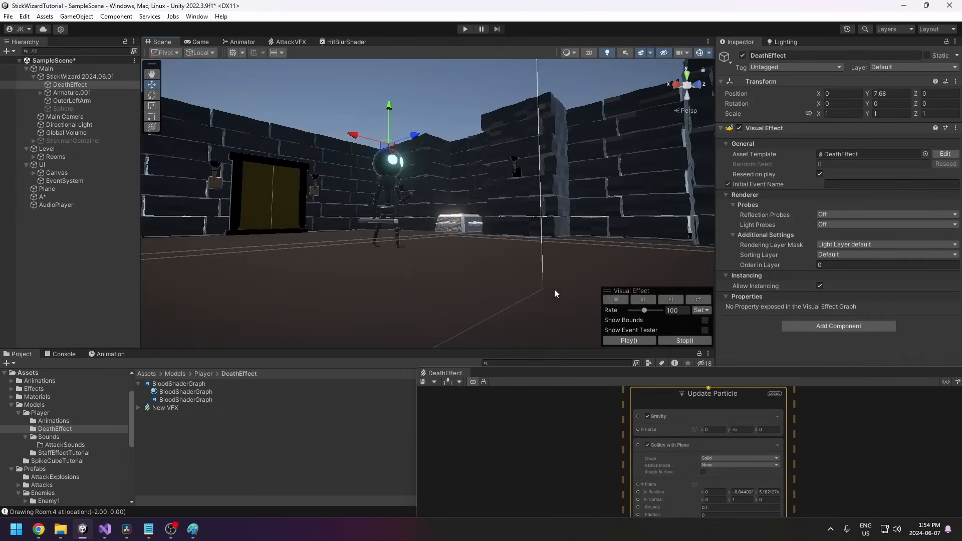
pyautogui.click(629, 341)
pyautogui.click(198, 41)
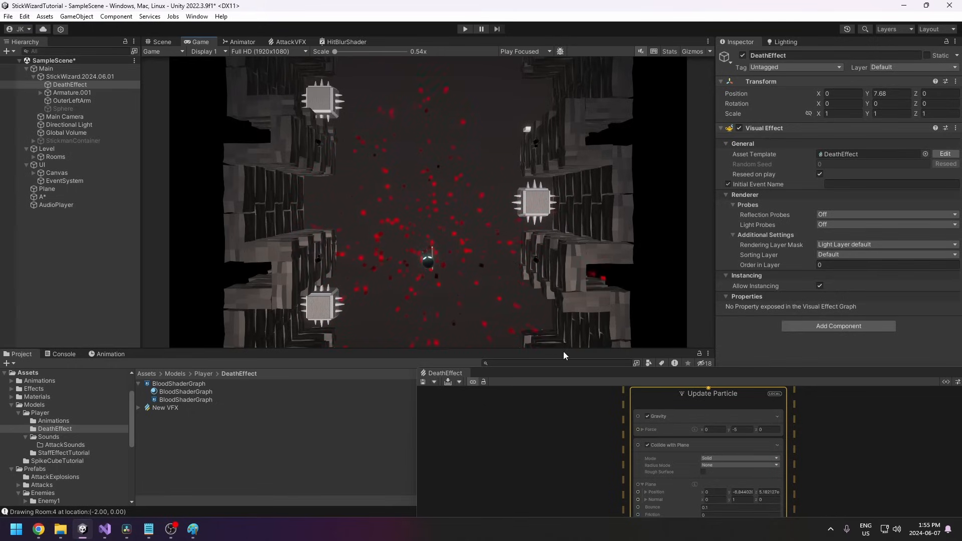
# Step: Undock the DeathEffect graph into a floating window and select the Output Particle Unlit Mesh context to examine its mesh and shader settings
pyautogui.moveTo(559, 372); pyautogui.dragTo(523, 128)
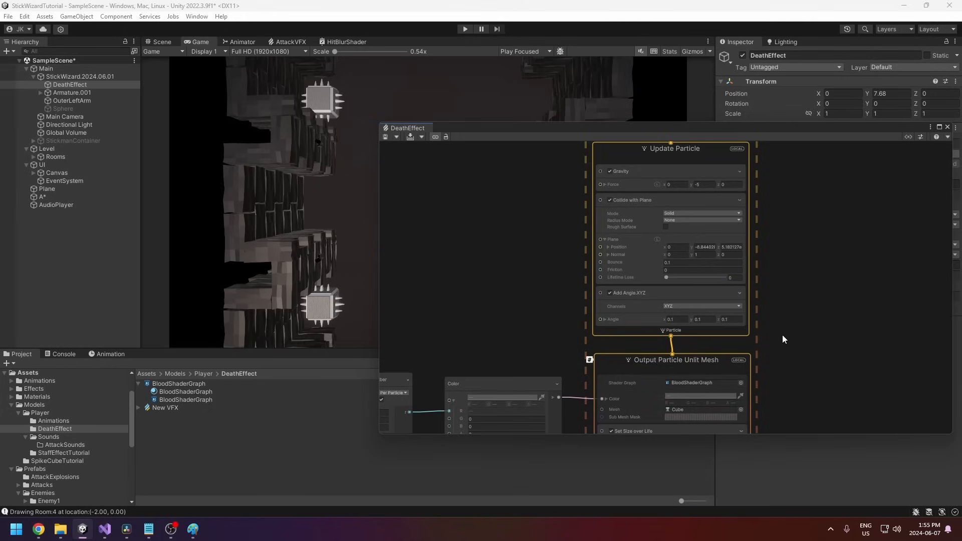
pyautogui.moveTo(794, 344); pyautogui.dragTo(794, 316, button='middle')
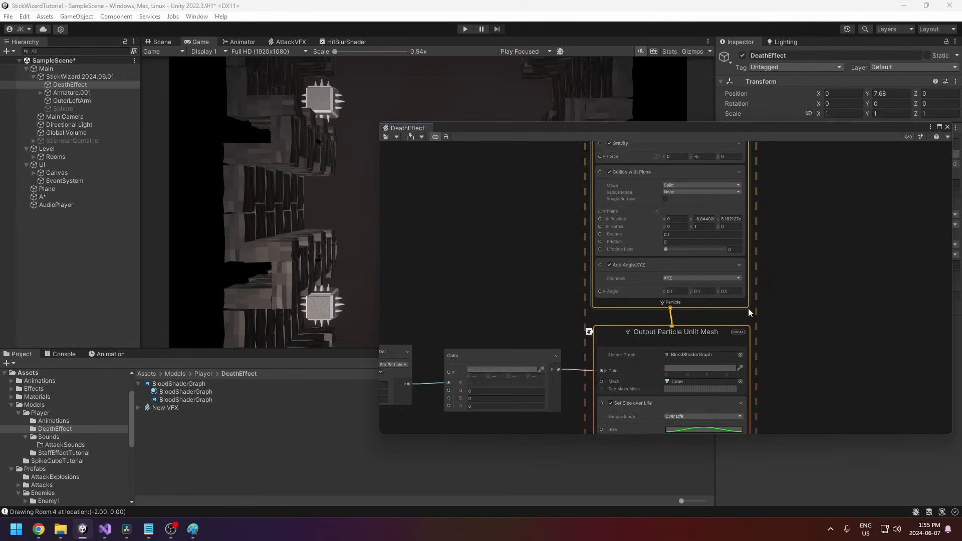
pyautogui.moveTo(812, 333); pyautogui.dragTo(823, 291, button='middle')
pyautogui.moveTo(757, 299); pyautogui.dragTo(746, 266, button='middle')
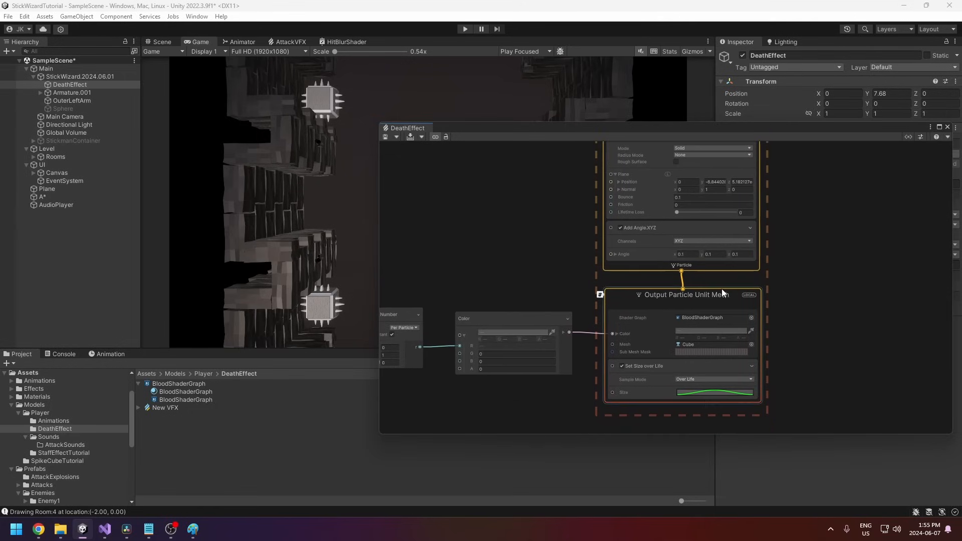
pyautogui.click(702, 299)
pyautogui.moveTo(808, 341); pyautogui.dragTo(804, 307, button='middle')
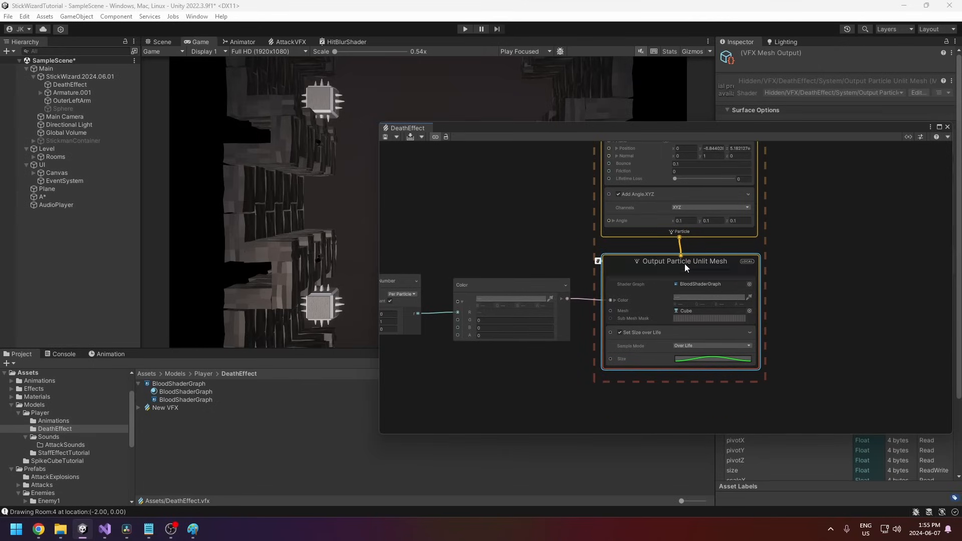
pyautogui.moveTo(802, 346); pyautogui.dragTo(771, 315, button='middle')
pyautogui.scroll(4, 765, 318)
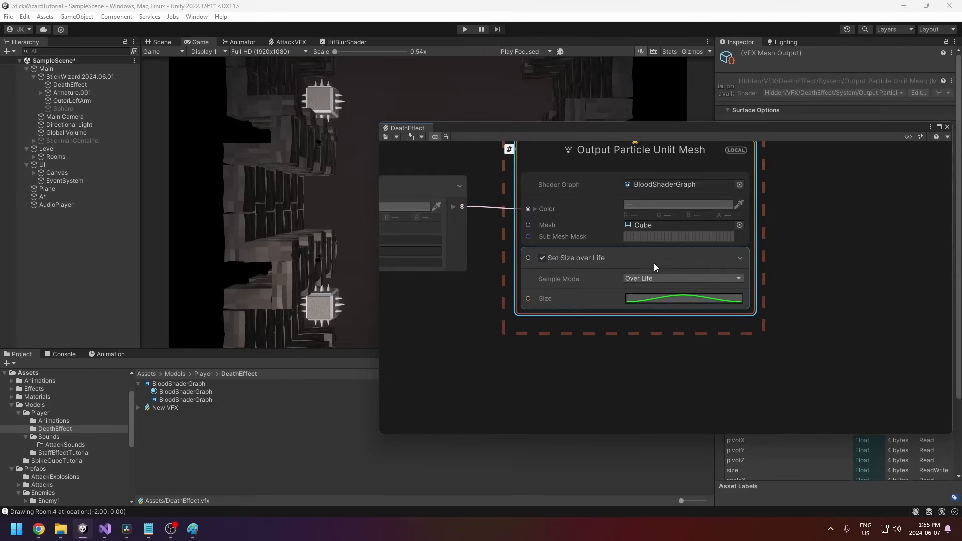
# Step: Open the size curve of the Set Size over Life block, examine its shape, and close the curve editor
pyautogui.click(656, 267)
pyautogui.click(683, 300)
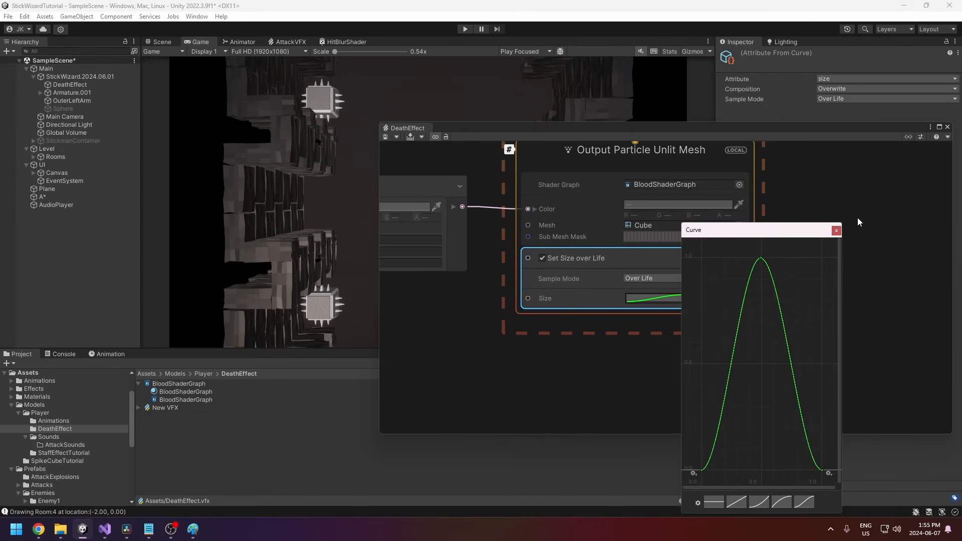
pyautogui.click(837, 230)
pyautogui.click(841, 228)
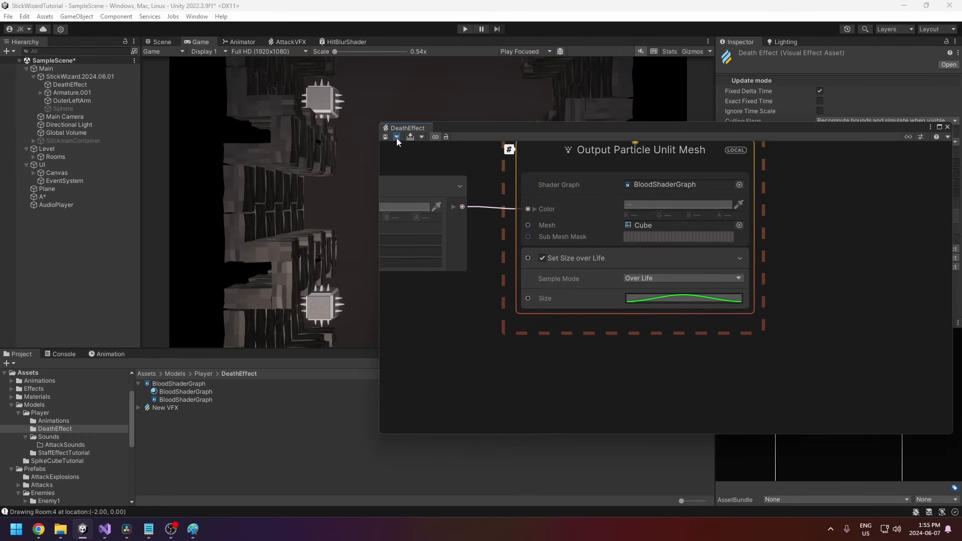
# Step: Dock the DeathEffect graph beside the HitBlurShader graph and select the DeathEffect object in the Scene view
pyautogui.moveTo(444, 129); pyautogui.dragTo(393, 35)
pyautogui.click(164, 42)
pyautogui.click(62, 85)
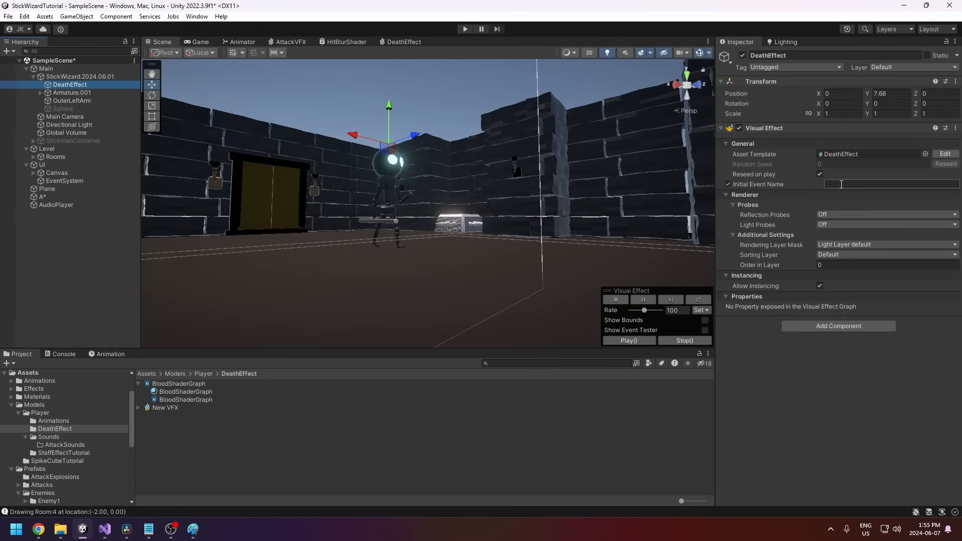
# Step: Reset DeathEffect's Initial Event Name to the default OnPlay and run the game briefly to see when the burst fires
pyautogui.click(729, 184)
pyautogui.click(832, 185)
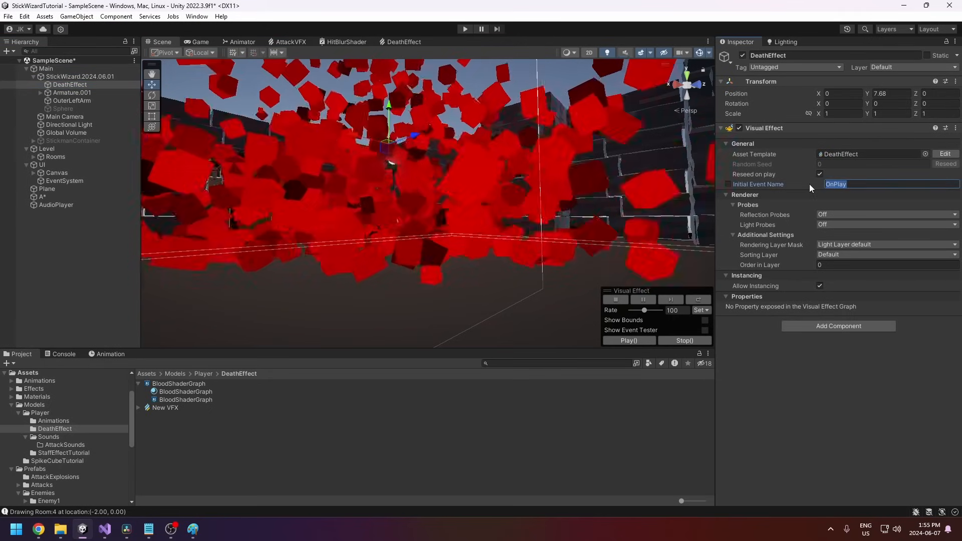
pyautogui.keyDown('alt'); pyautogui.moveTo(474, 181); pyautogui.dragTo(513, 304); pyautogui.keyUp('alt')
pyautogui.scroll(-2, 514, 303)
pyautogui.click(465, 30)
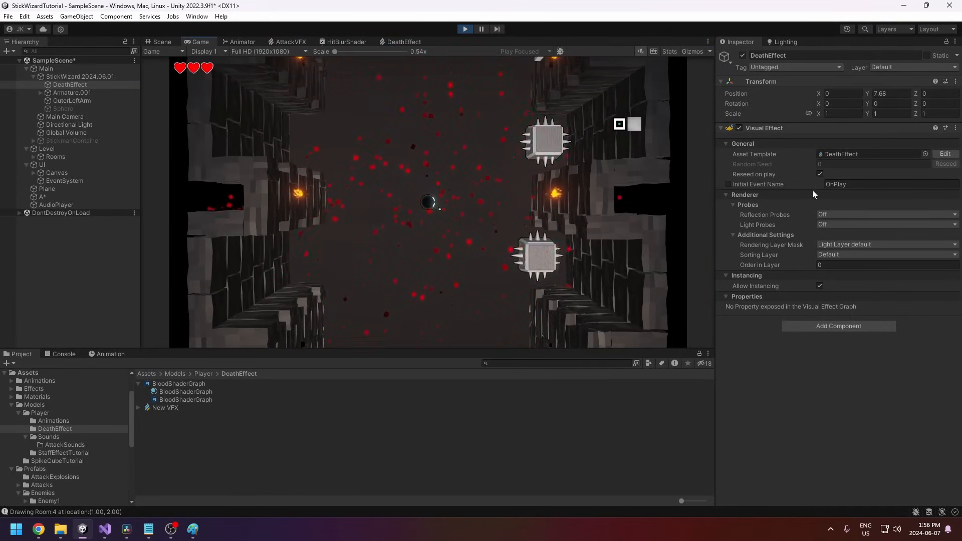
pyautogui.click(464, 29)
# Step: Clear the Initial Event Name of DeathEffect's Visual Effect component, leaving the override empty
pyautogui.click(860, 184)
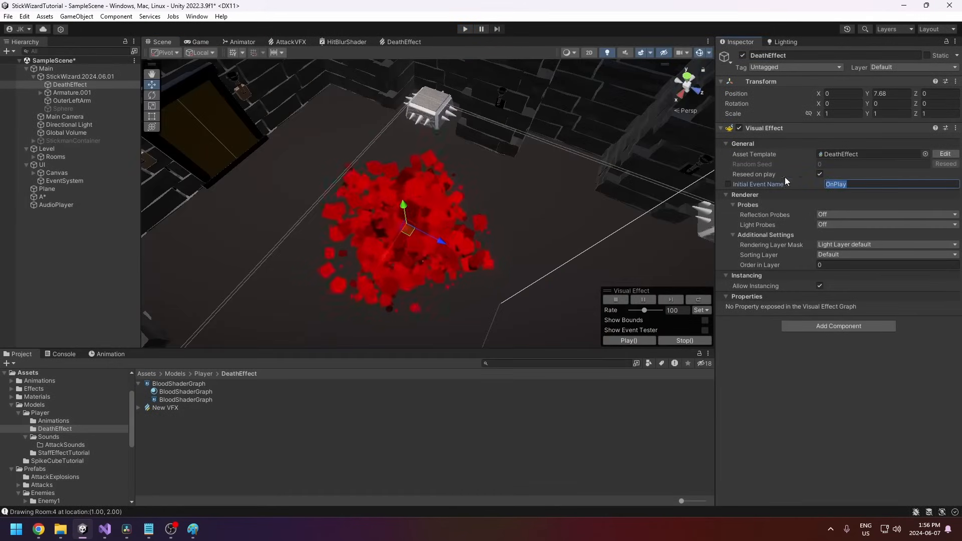
pyautogui.press('BackSpace')
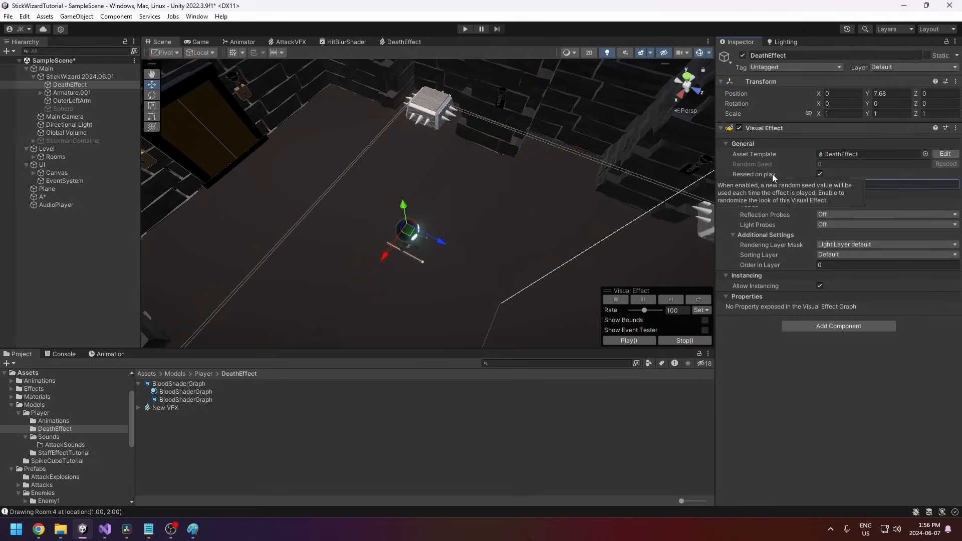
pyautogui.click(830, 301)
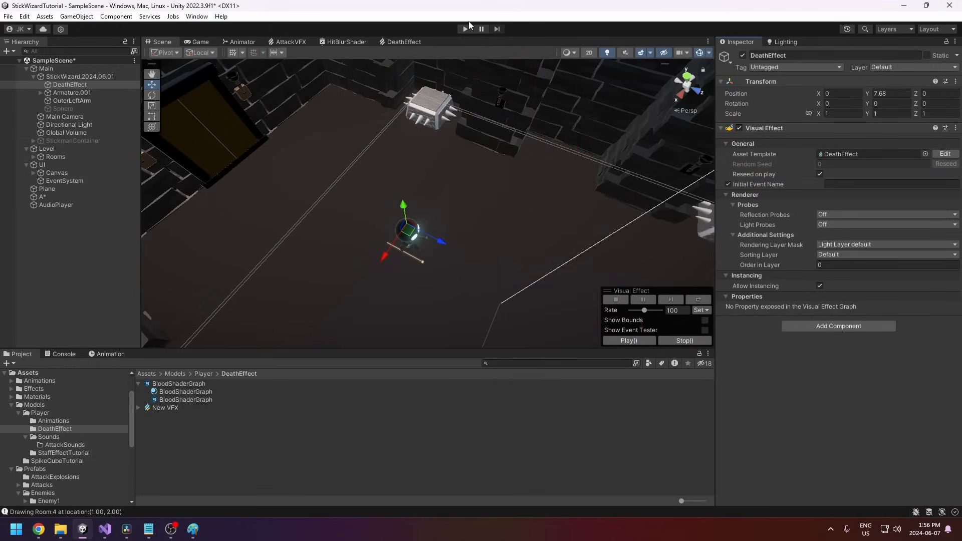
# Step: Run the game and steer the wizard into the spiked cubes to test the blood burst on death
pyautogui.hotkey('ctrl', 'p')
pyautogui.press('a')
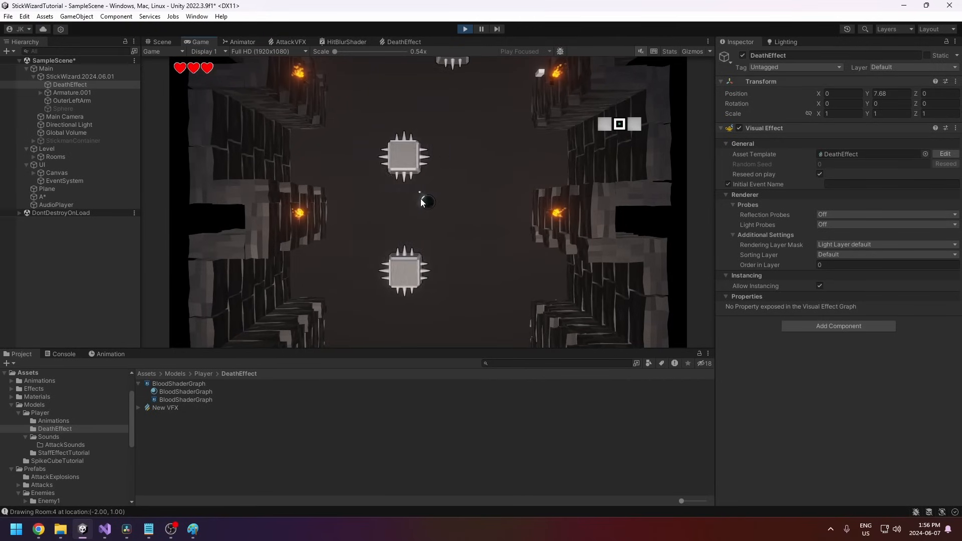
pyautogui.press('w')
pyautogui.press('a')
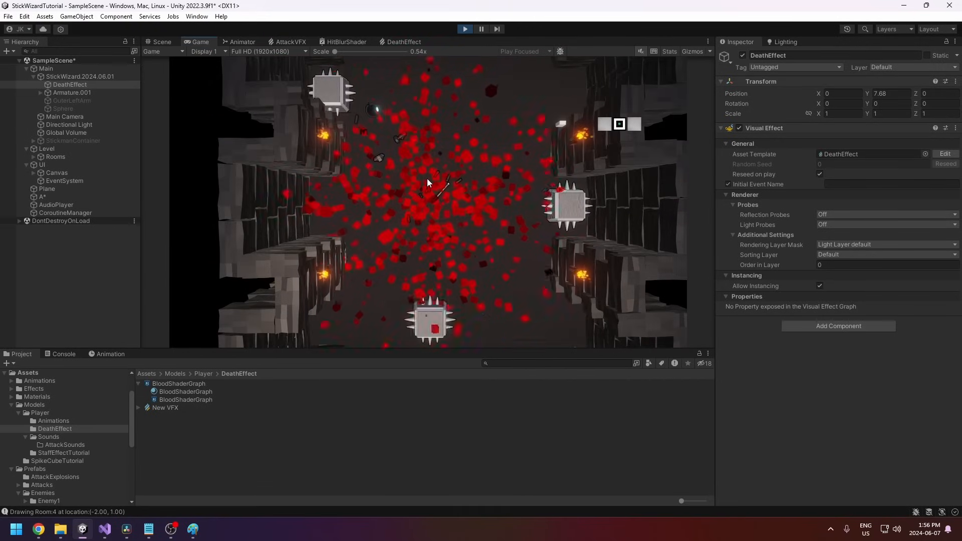